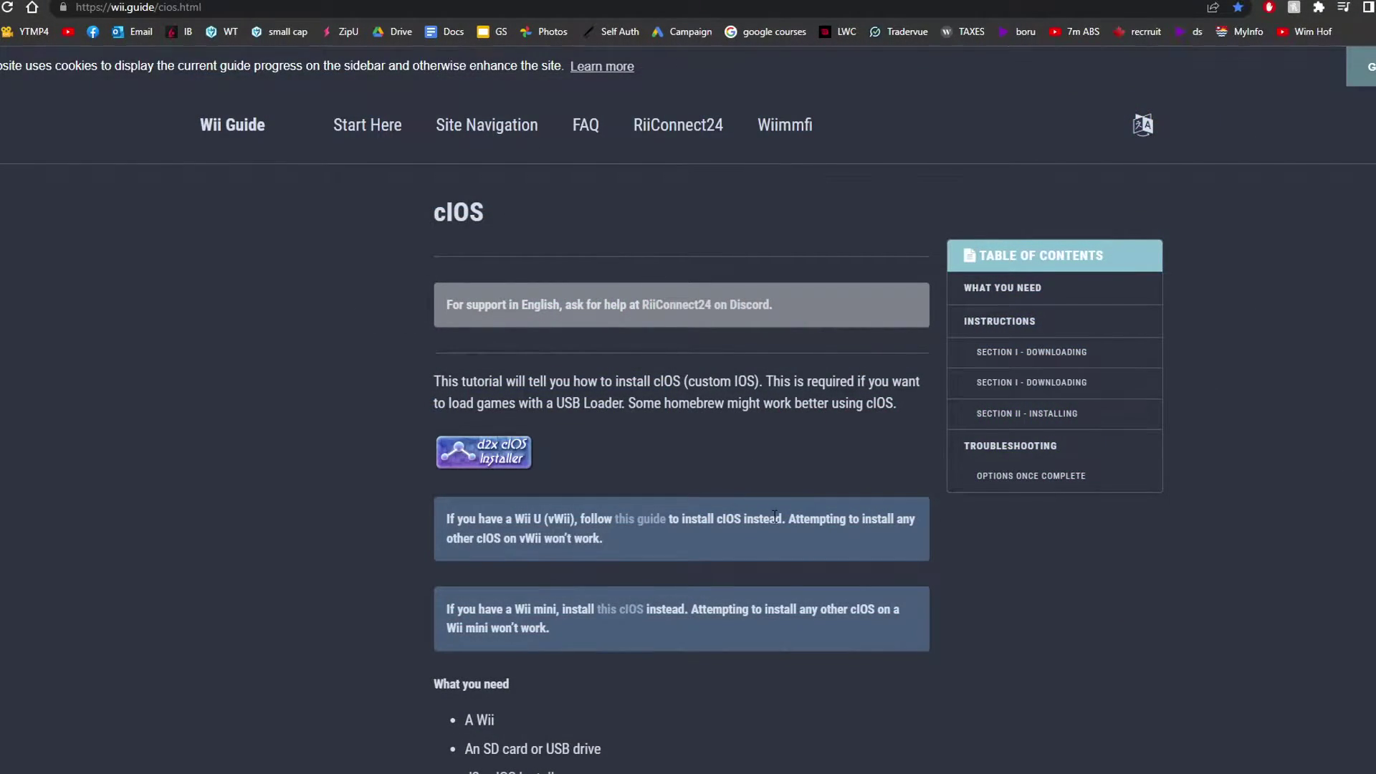
# - Skim the cIOS guide, then switch to the Installing Wii Menu Themes page
pyautogui.scroll(-1, 991, 492)
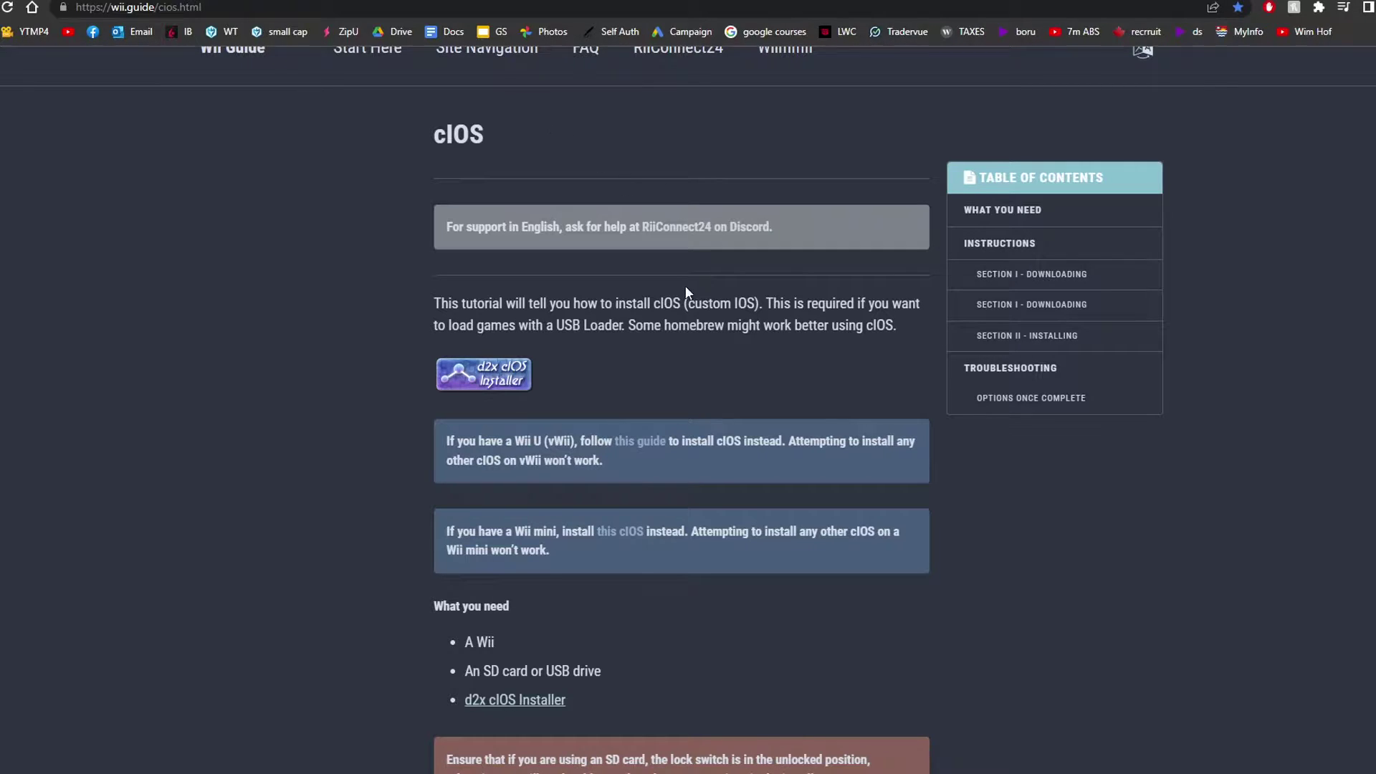
pyautogui.scroll(-10, 1017, 492)
pyautogui.scroll(11, 1000, 498)
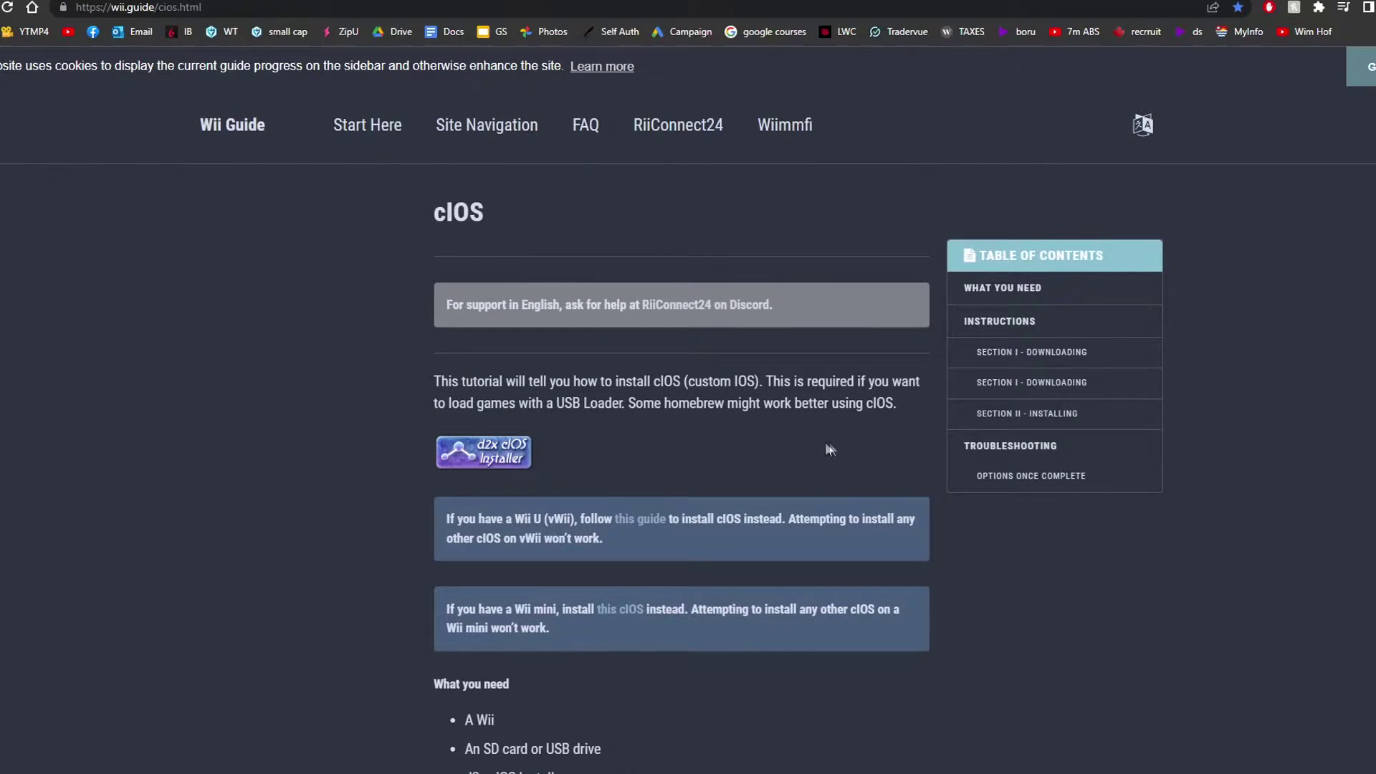
pyautogui.click(215, 2)
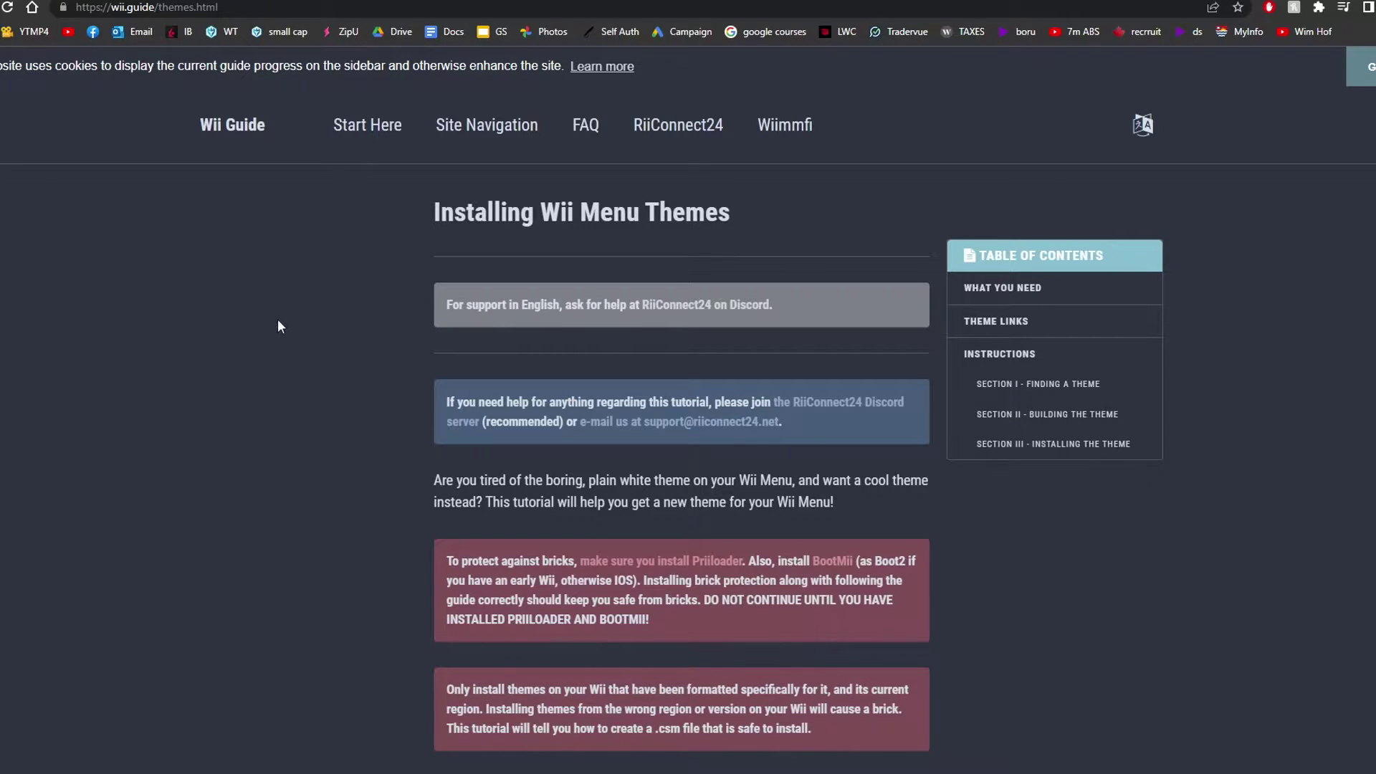
pyautogui.scroll(-6, 574, 431)
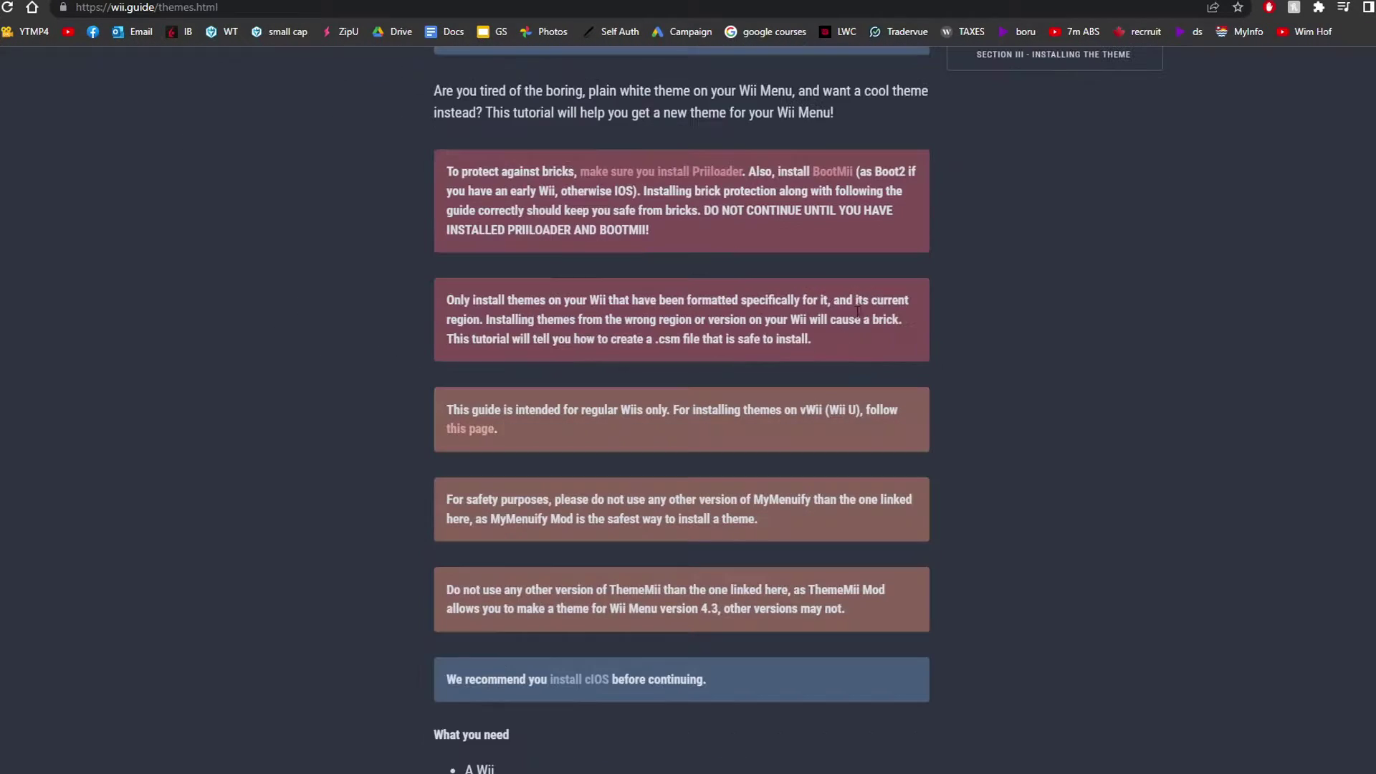
pyautogui.scroll(2, 752, 530)
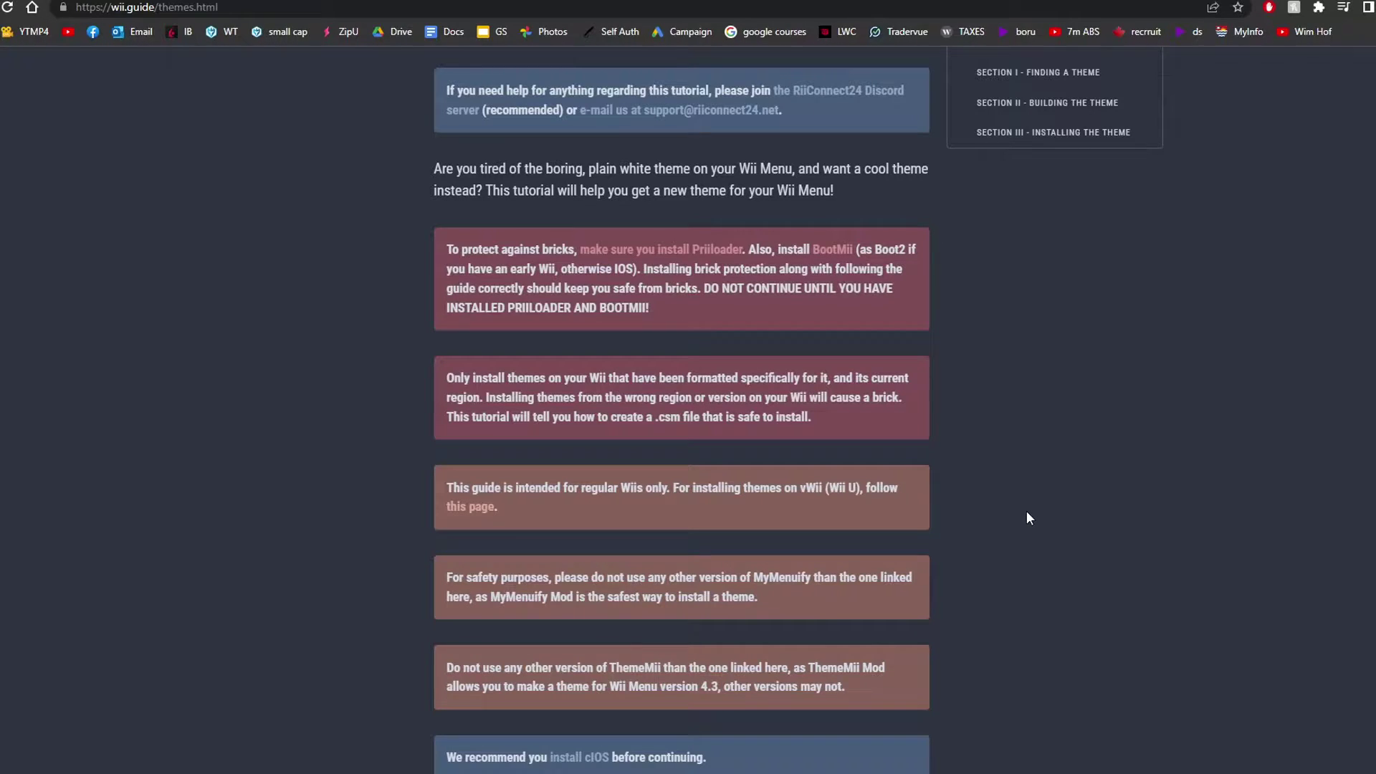
pyautogui.scroll(1, 1046, 462)
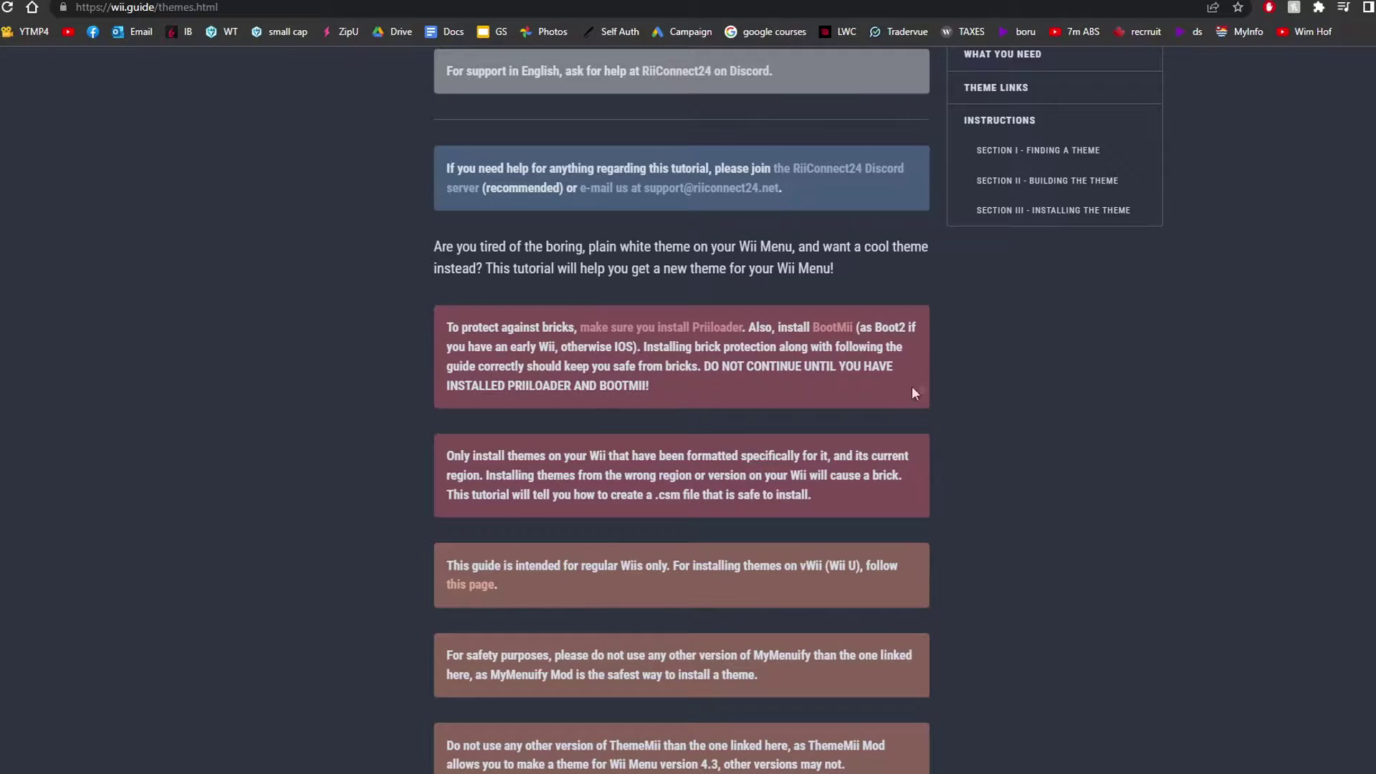
pyautogui.moveTo(703, 366); pyautogui.dragTo(866, 367)
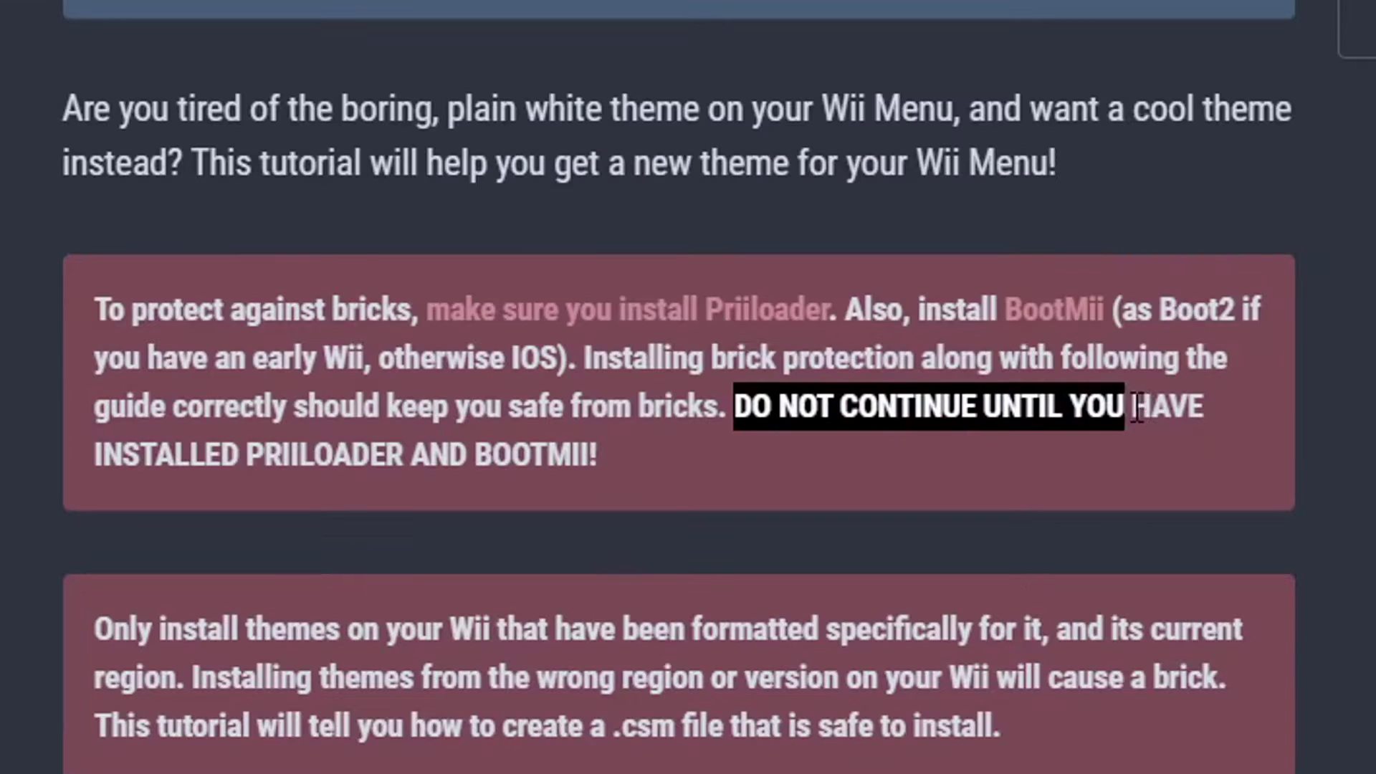
pyautogui.moveTo(1138, 407); pyautogui.dragTo(1272, 412)
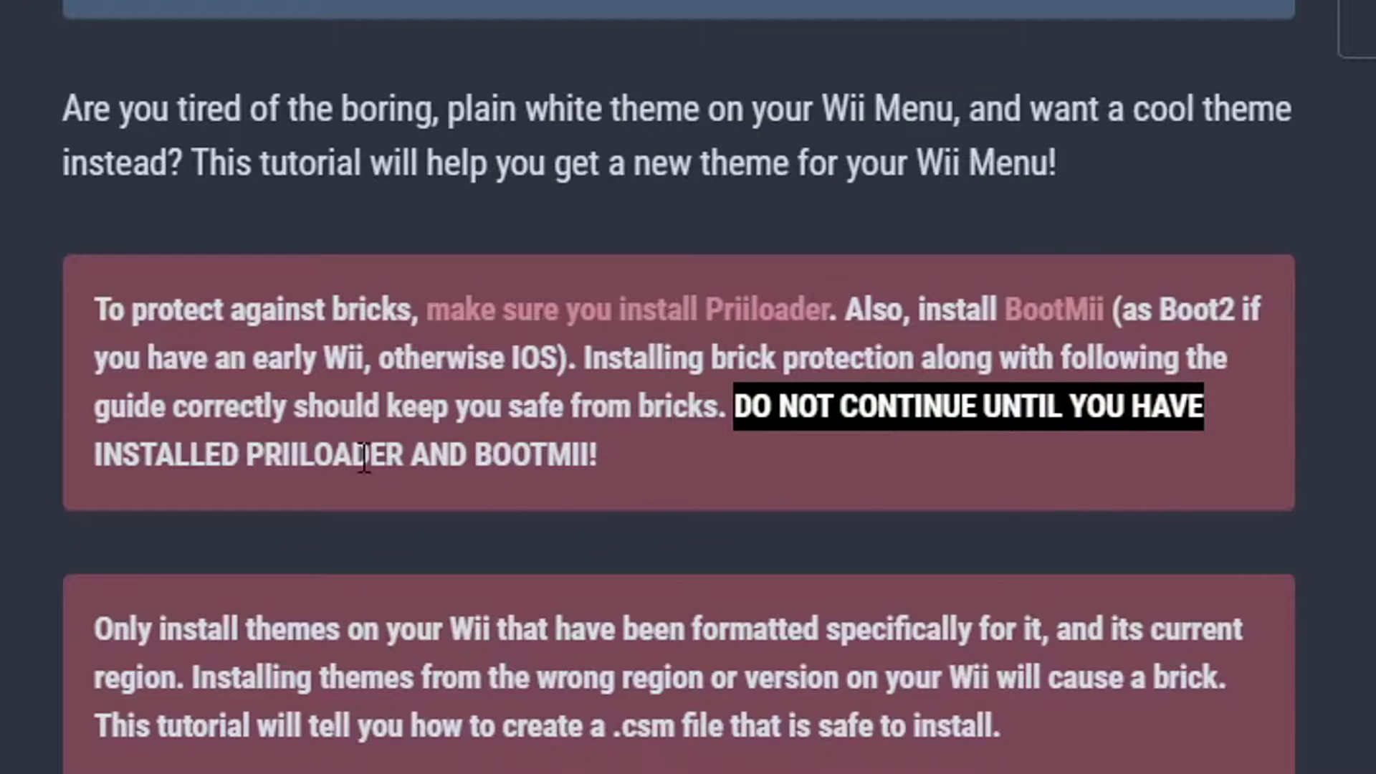
pyautogui.moveTo(635, 456); pyautogui.dragTo(728, 407)
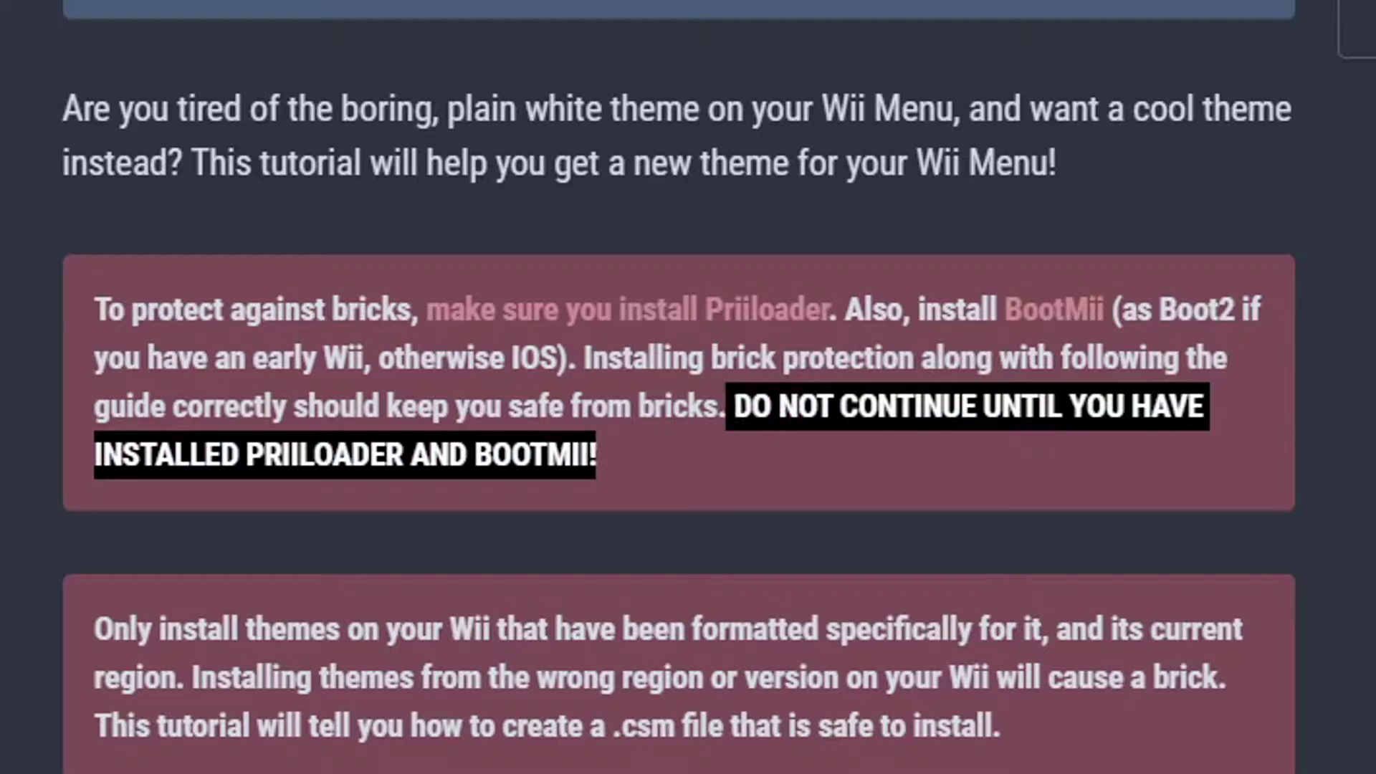
pyautogui.click(1033, 557)
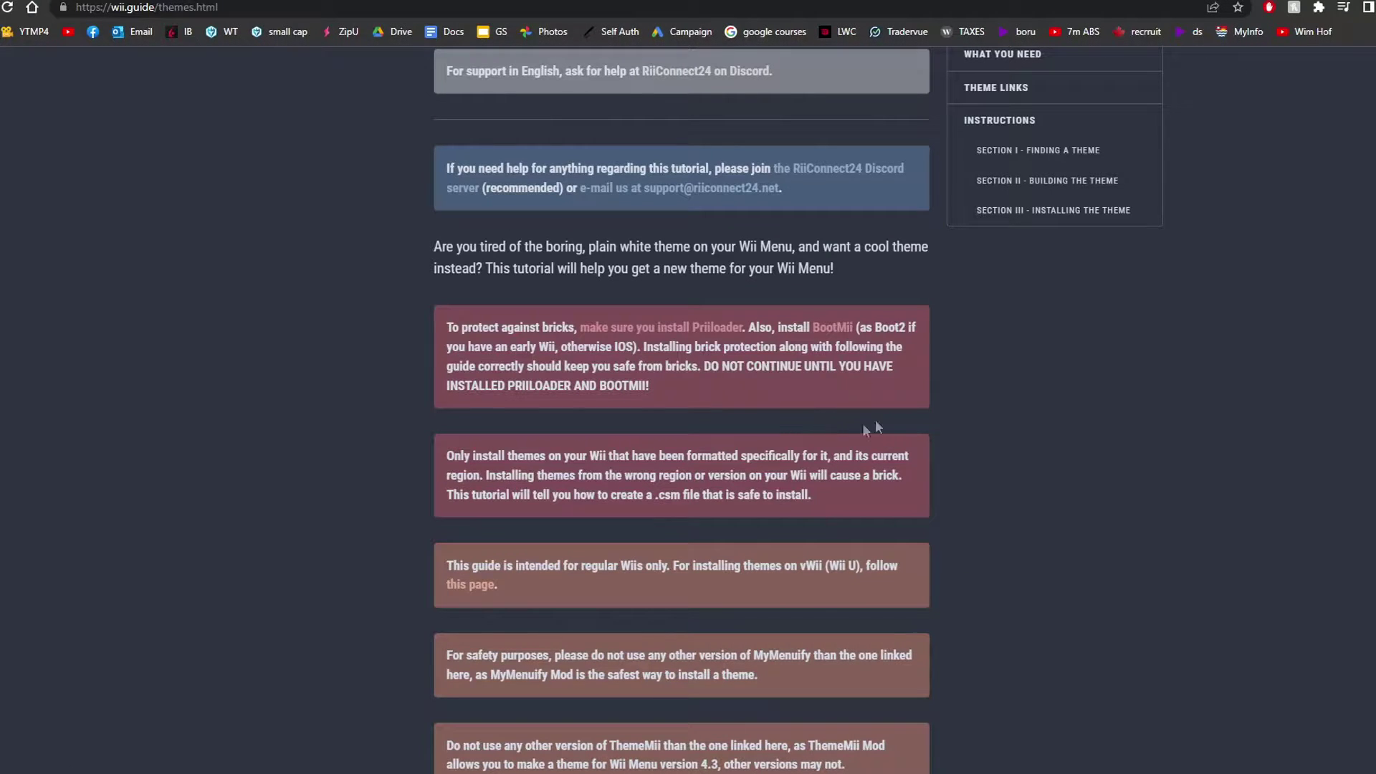
pyautogui.scroll(-1, 975, 416)
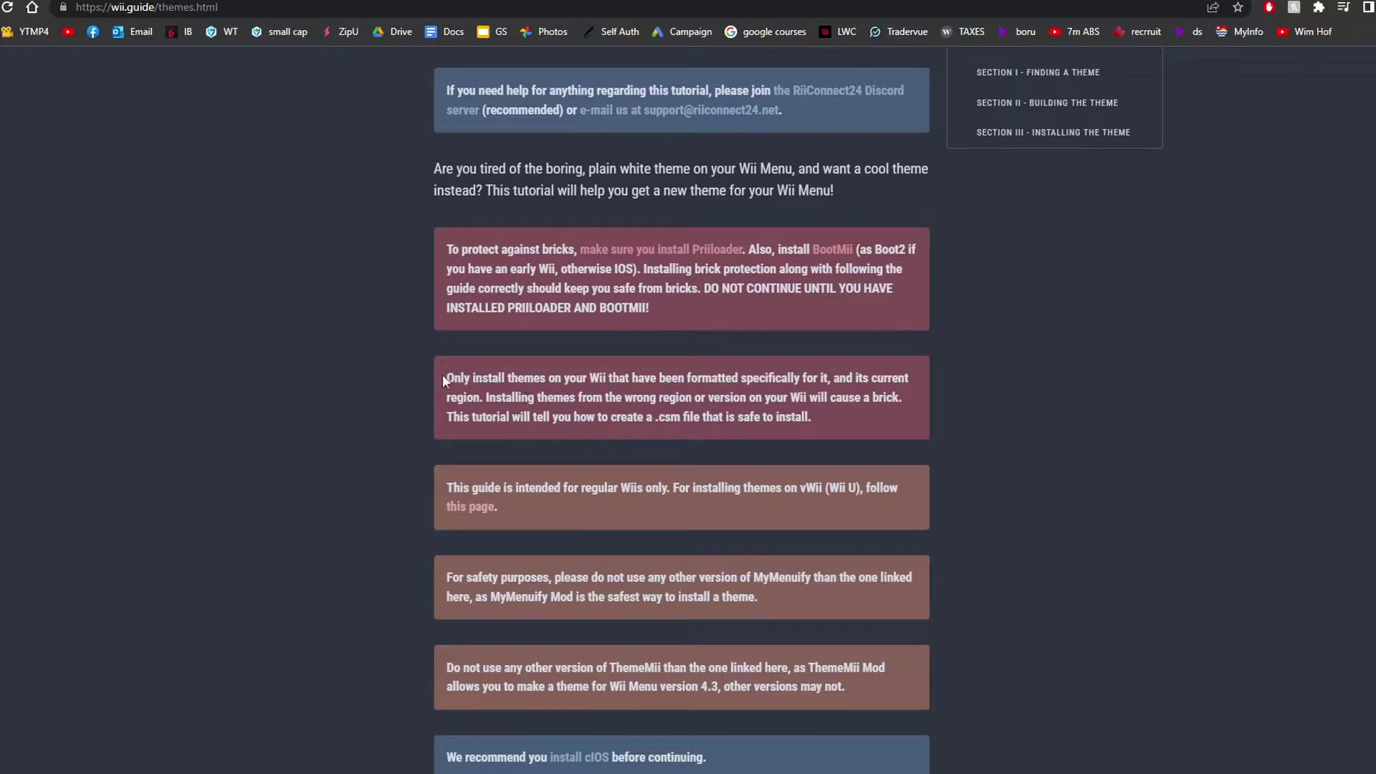
pyautogui.moveTo(444, 378); pyautogui.dragTo(925, 416)
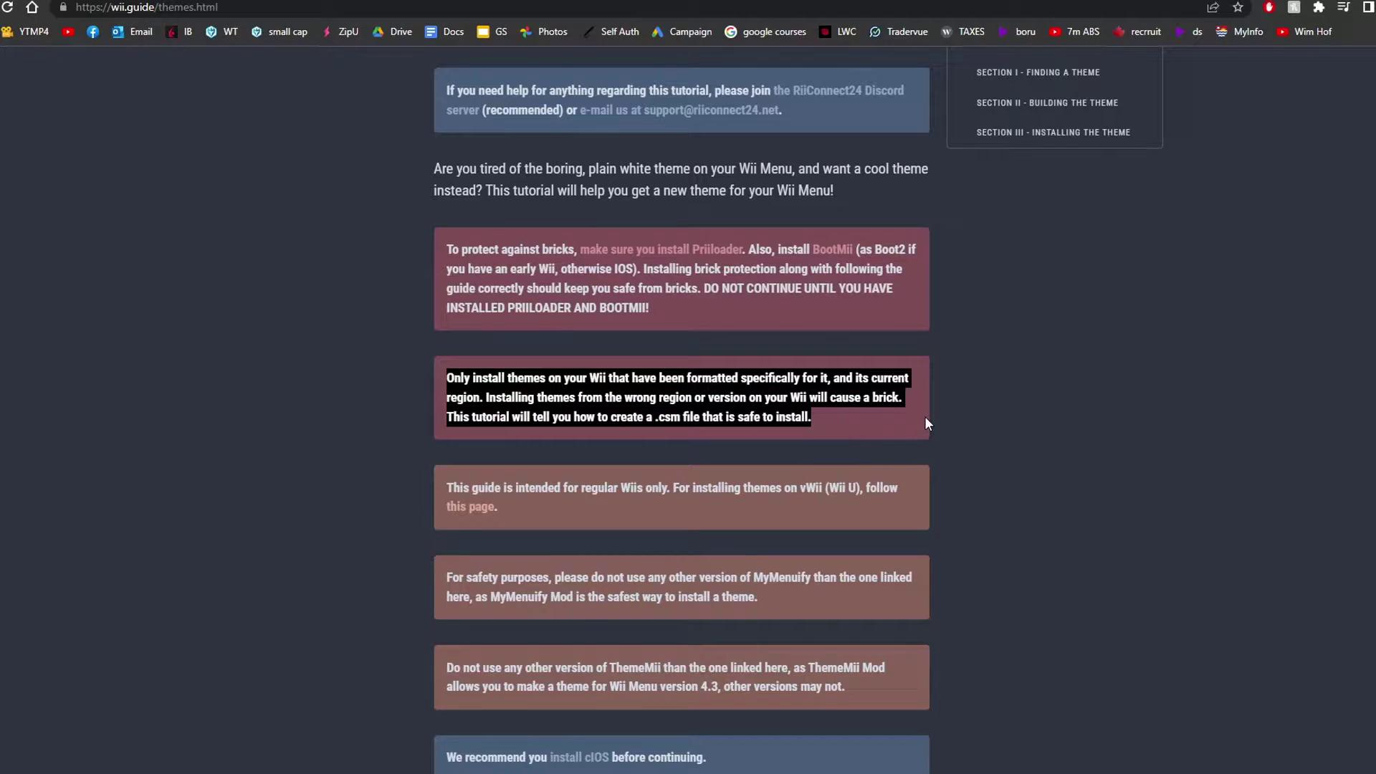
pyautogui.scroll(-1, 925, 423)
pyautogui.moveTo(446, 410); pyautogui.dragTo(633, 431)
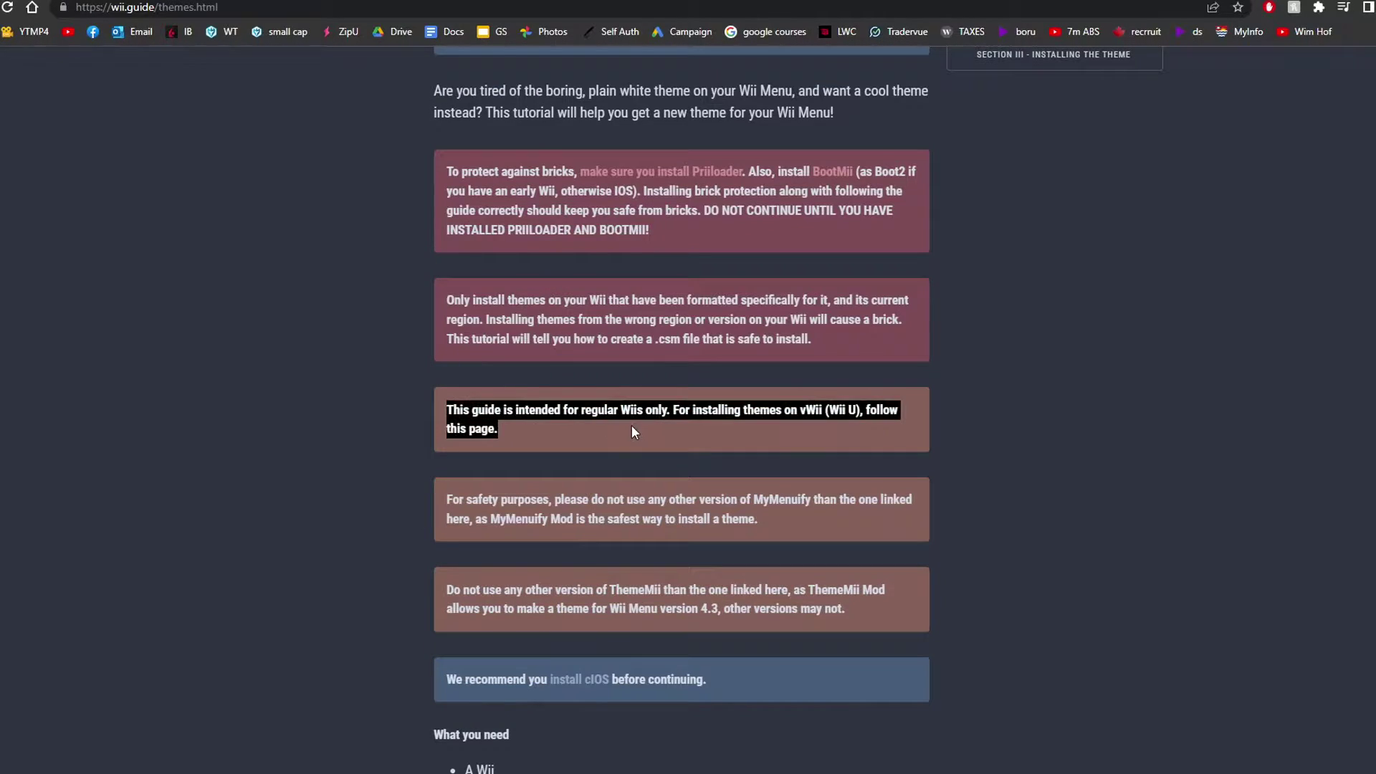
pyautogui.click(675, 450)
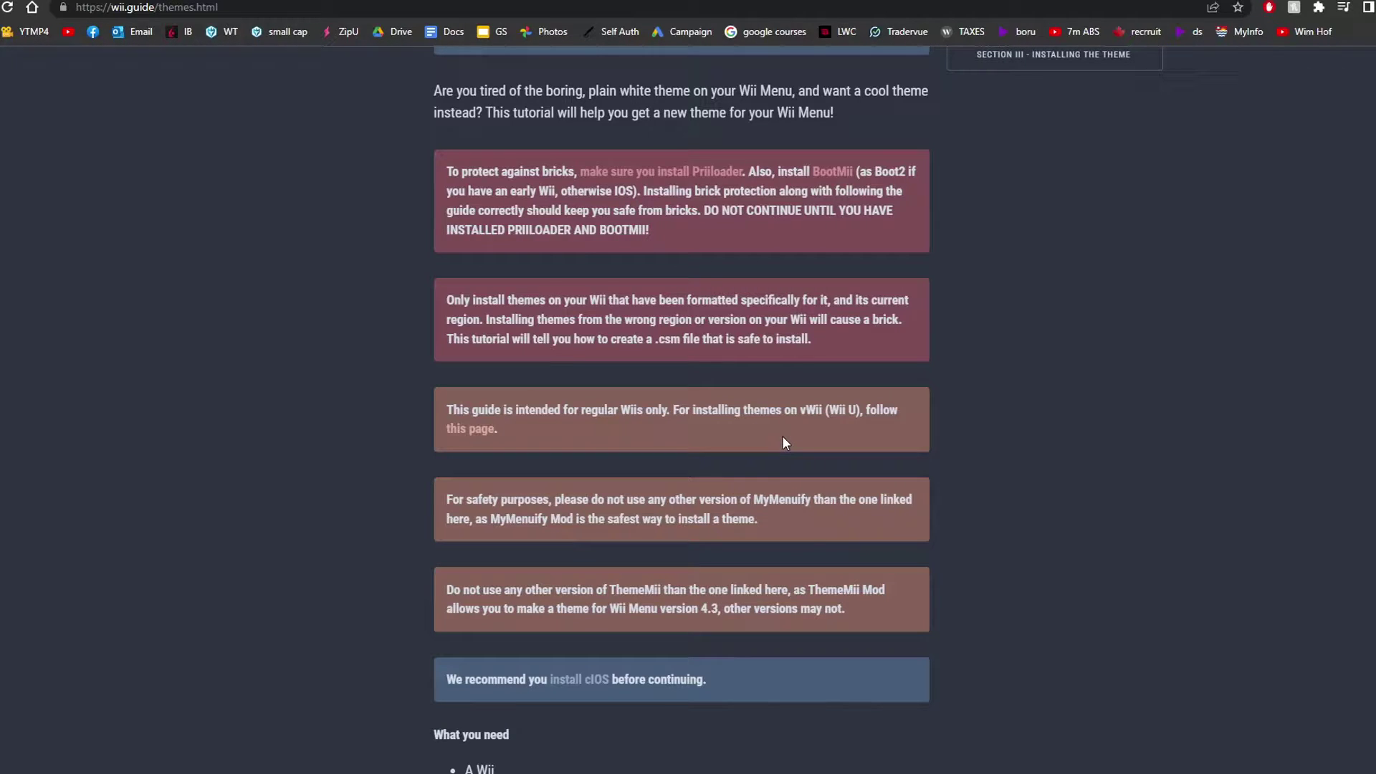
pyautogui.scroll(-2, 969, 420)
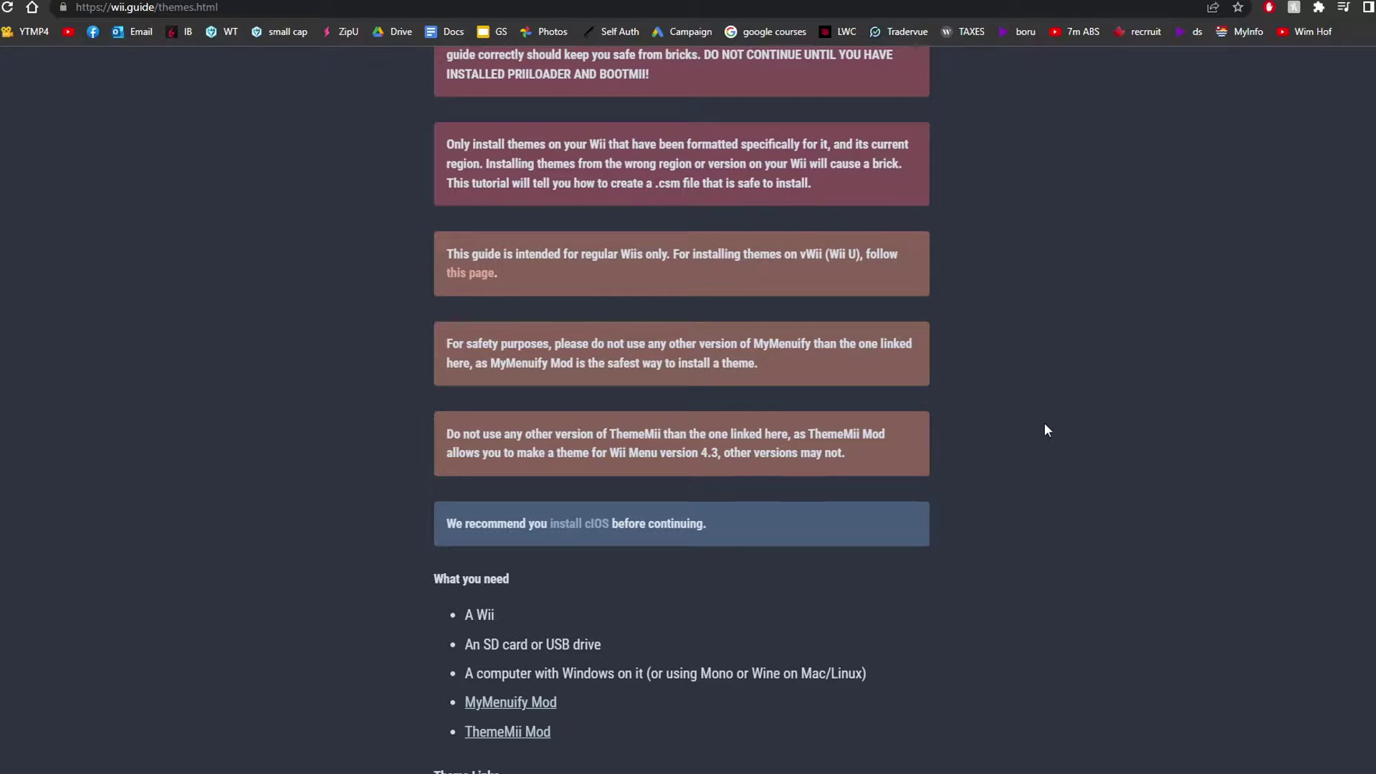
# - Scroll down and highlight the note recommending installing cIOS first
pyautogui.scroll(-2, 1044, 430)
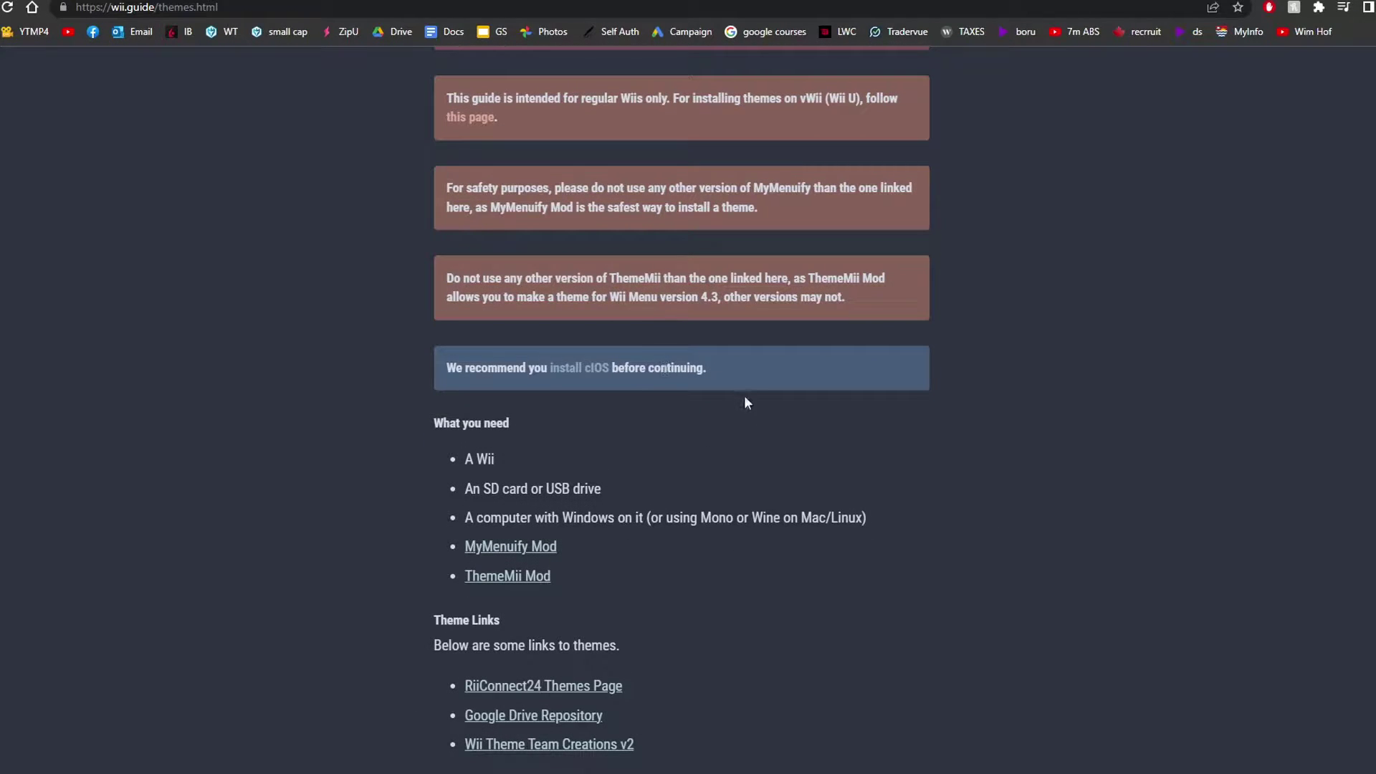
pyautogui.moveTo(452, 372); pyautogui.dragTo(752, 382)
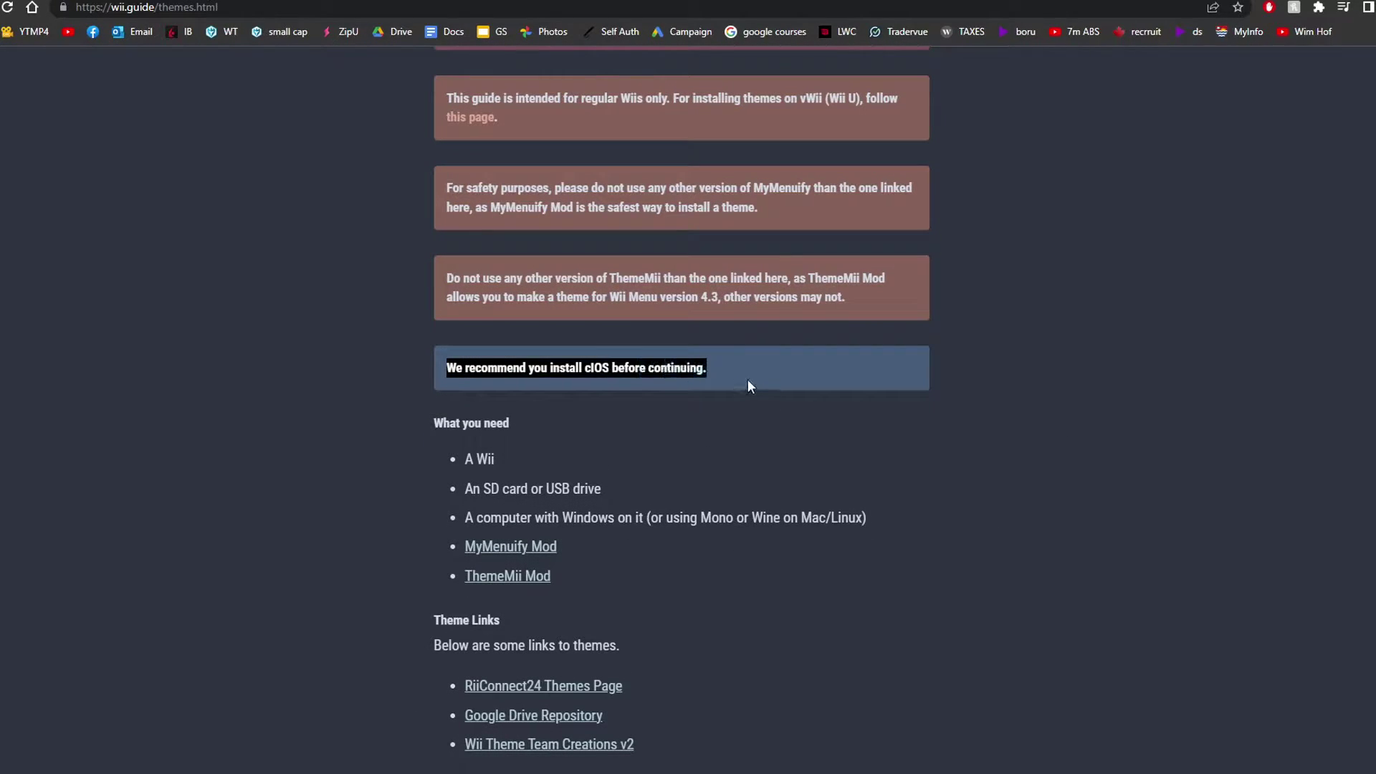
pyautogui.click(727, 436)
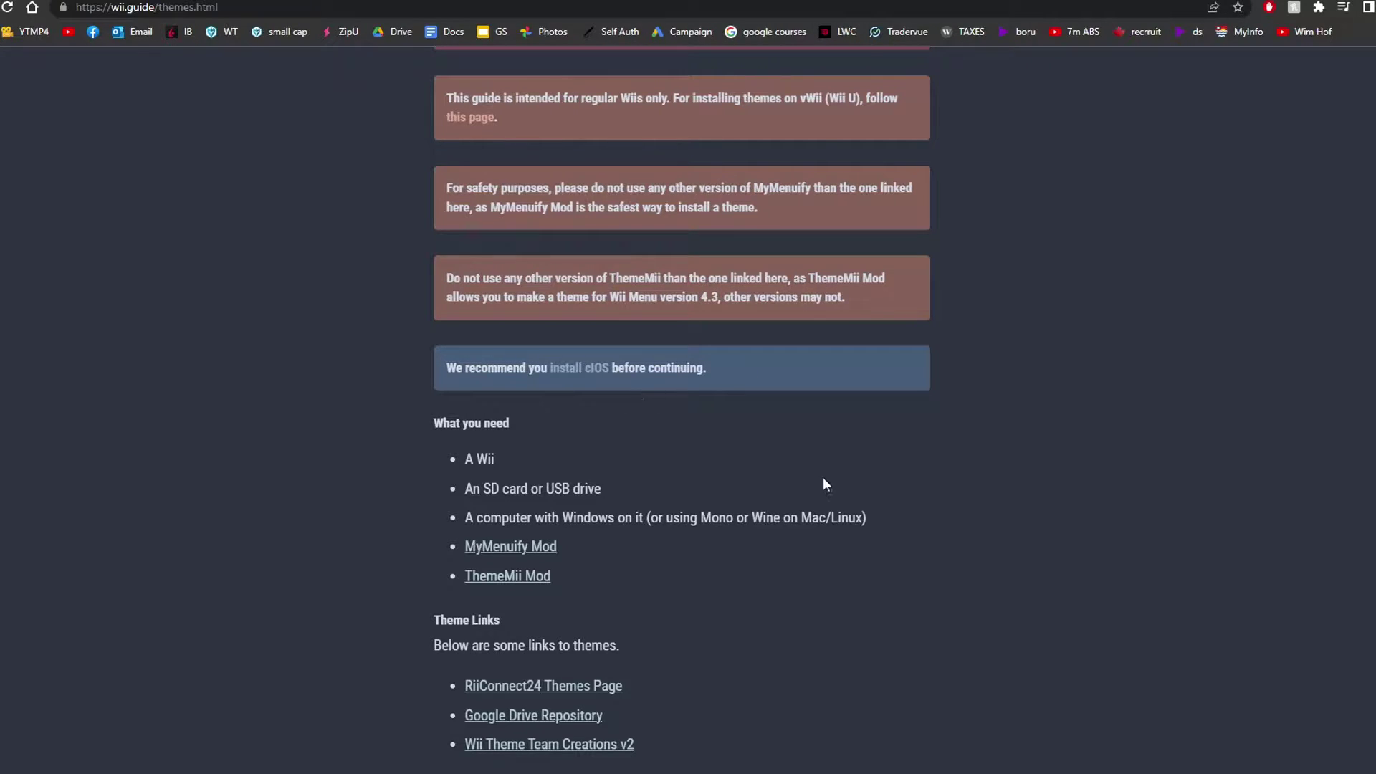
# - Download the MyMenuify Mod and ThemeMii Mod zip archives
pyautogui.scroll(-1, 817, 482)
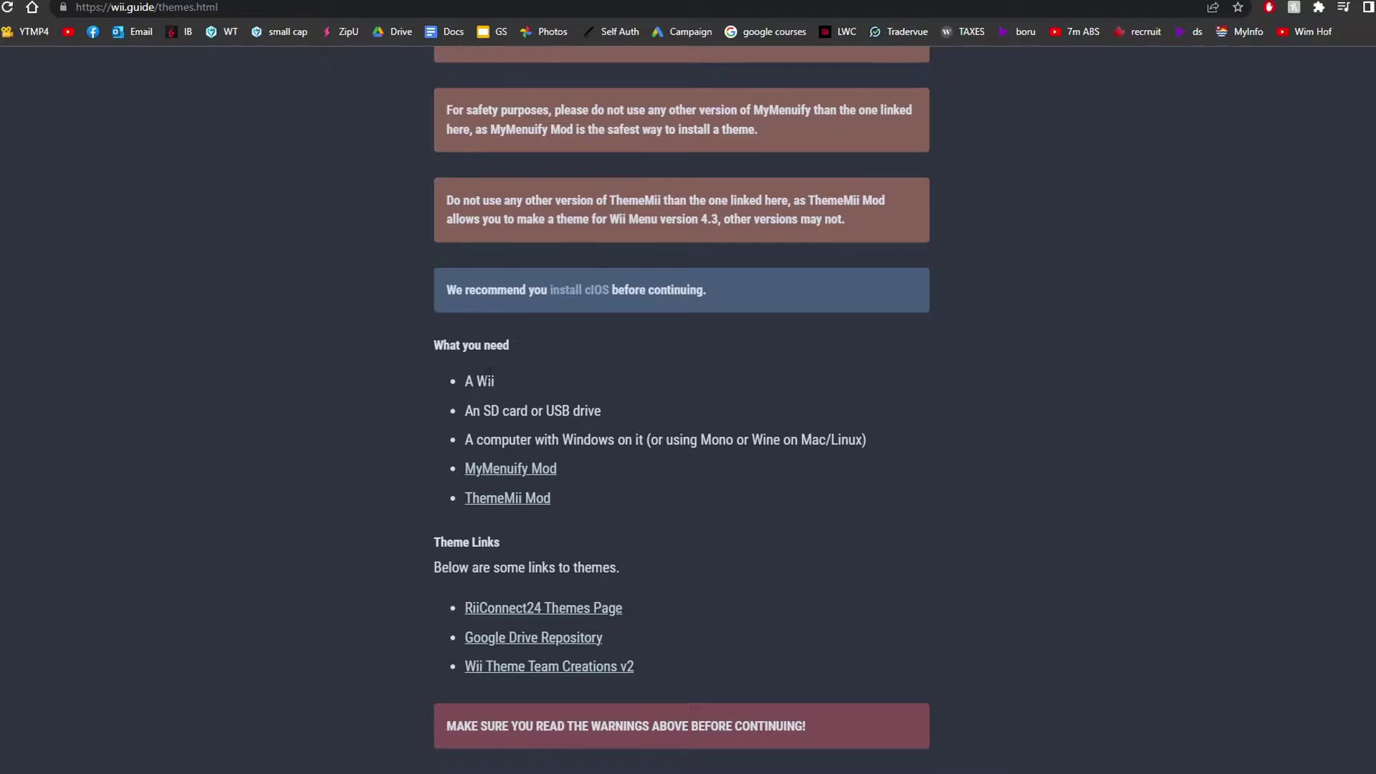
pyautogui.scroll(-1, 623, 479)
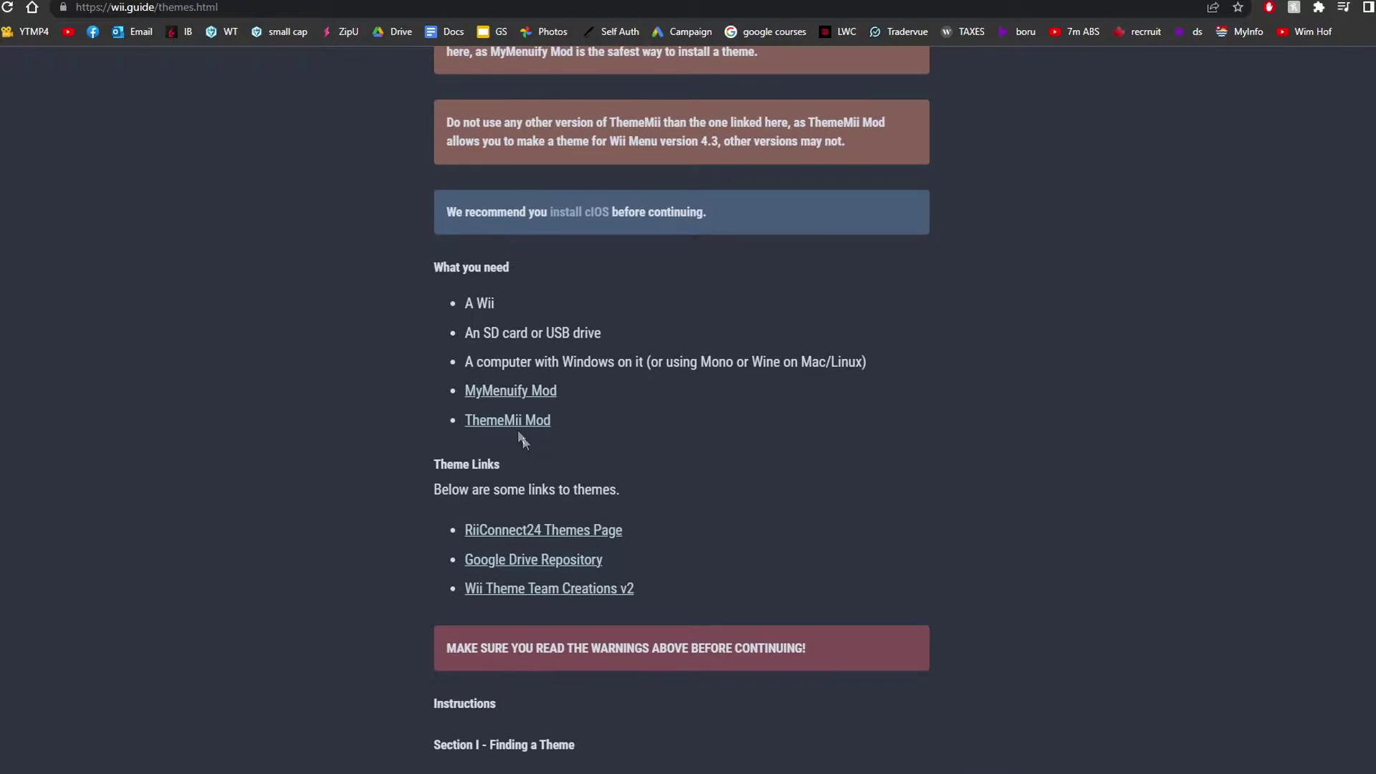
pyautogui.click(534, 391)
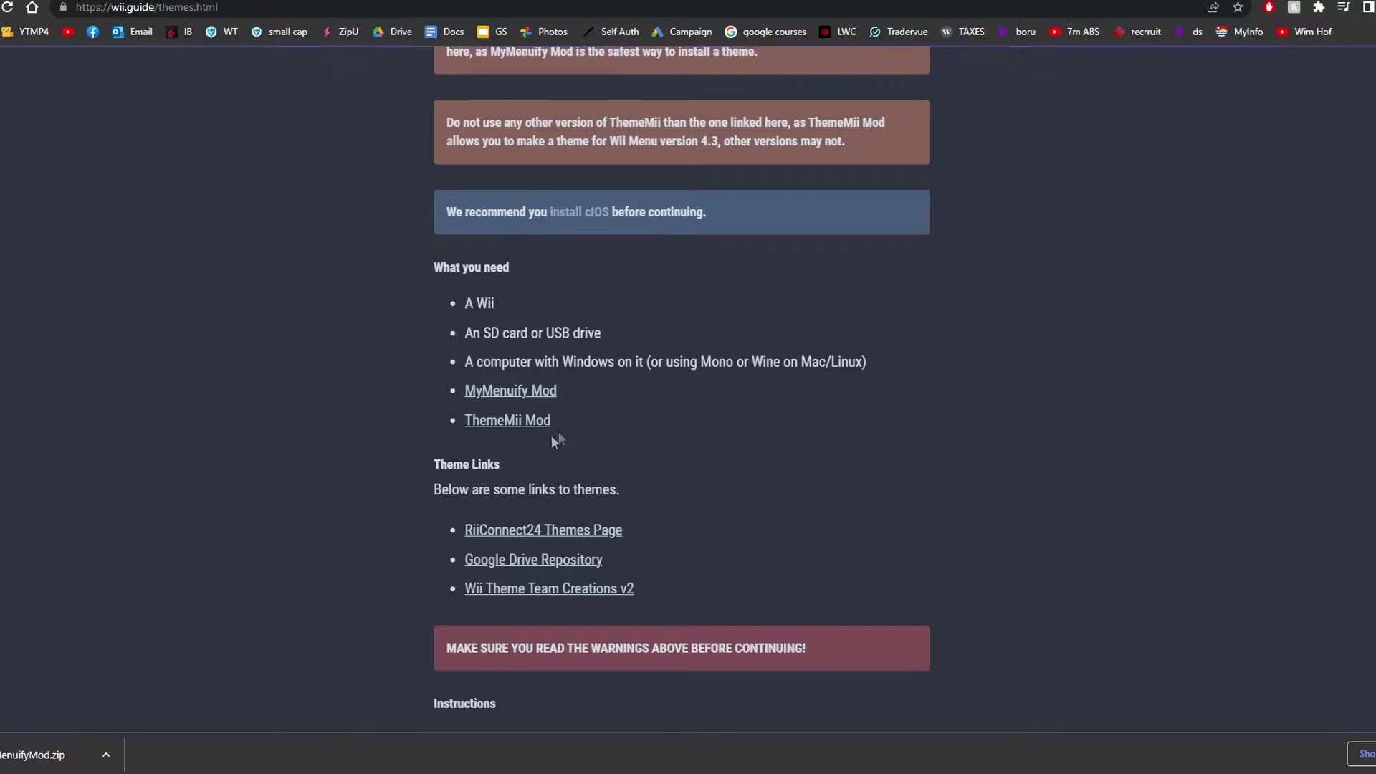
pyautogui.click(527, 424)
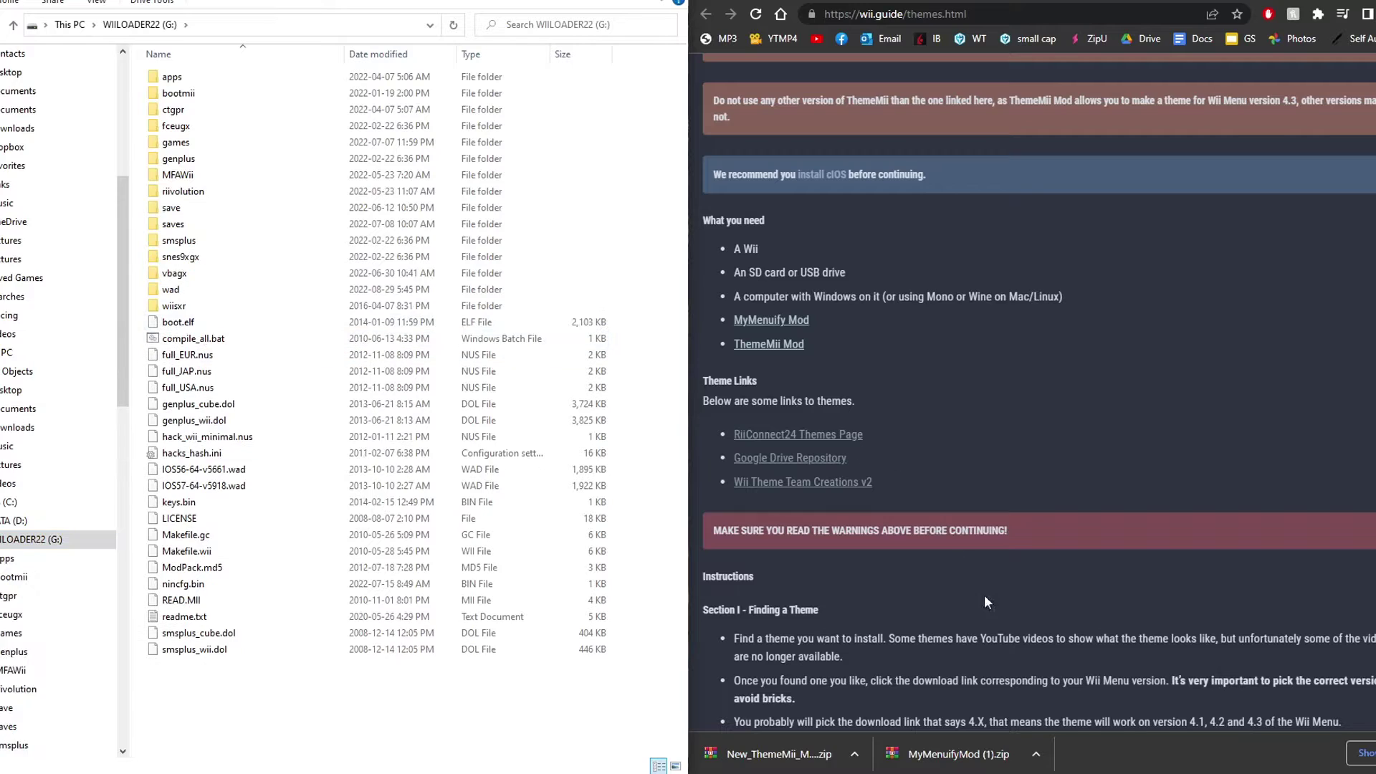
# - Open MyMenuifyMod (1).zip in WinRAR and copy its apps folder onto the WIILOADER22 SD card
pyautogui.click(985, 760)
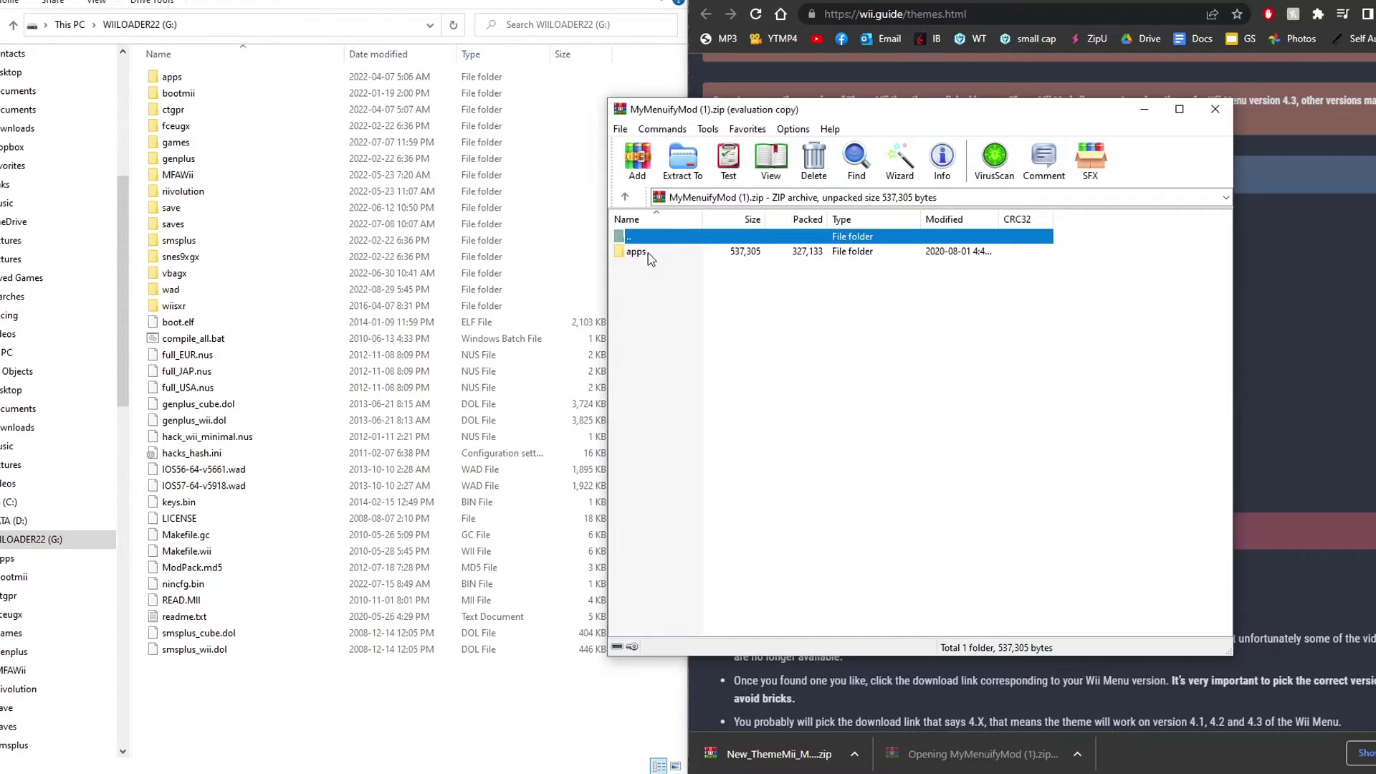
pyautogui.press('Escape')
pyautogui.click(638, 252)
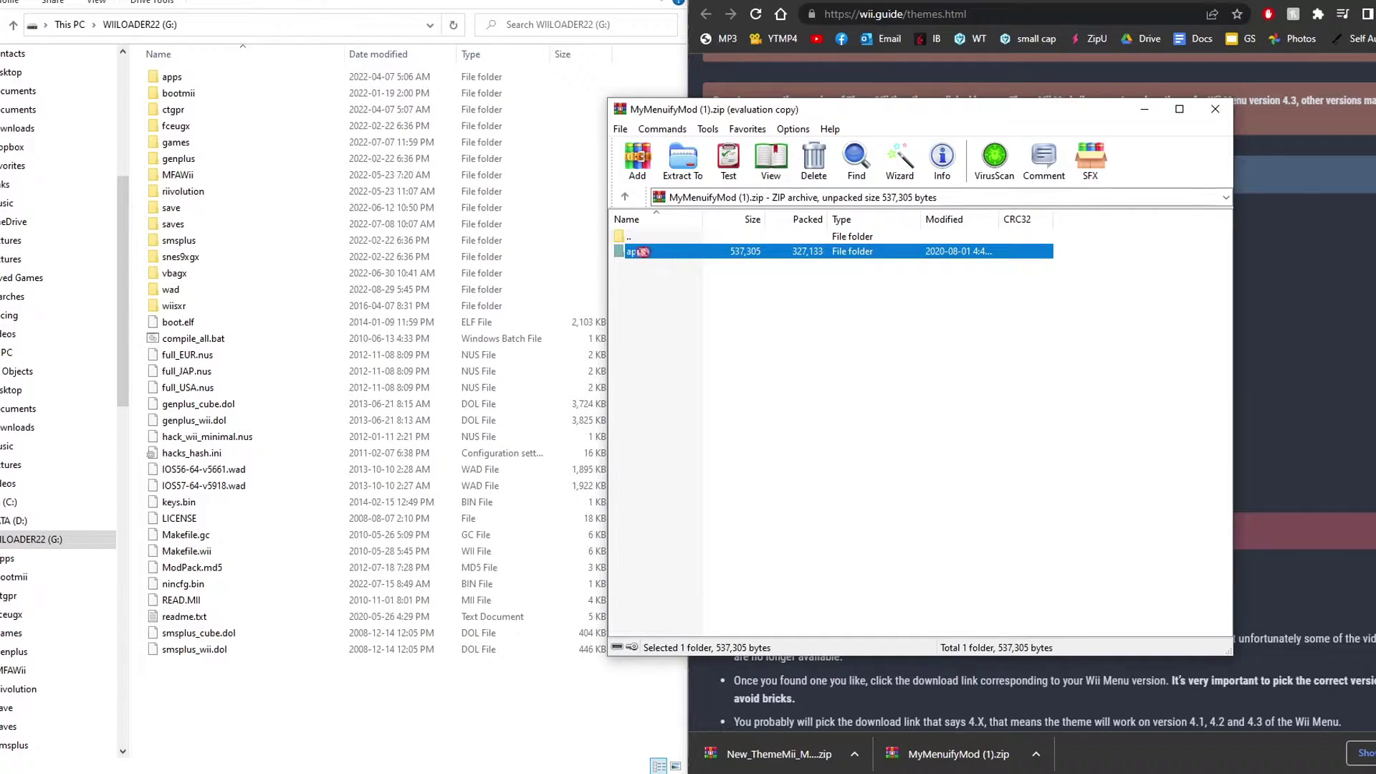
pyautogui.moveTo(645, 254); pyautogui.dragTo(147, 241)
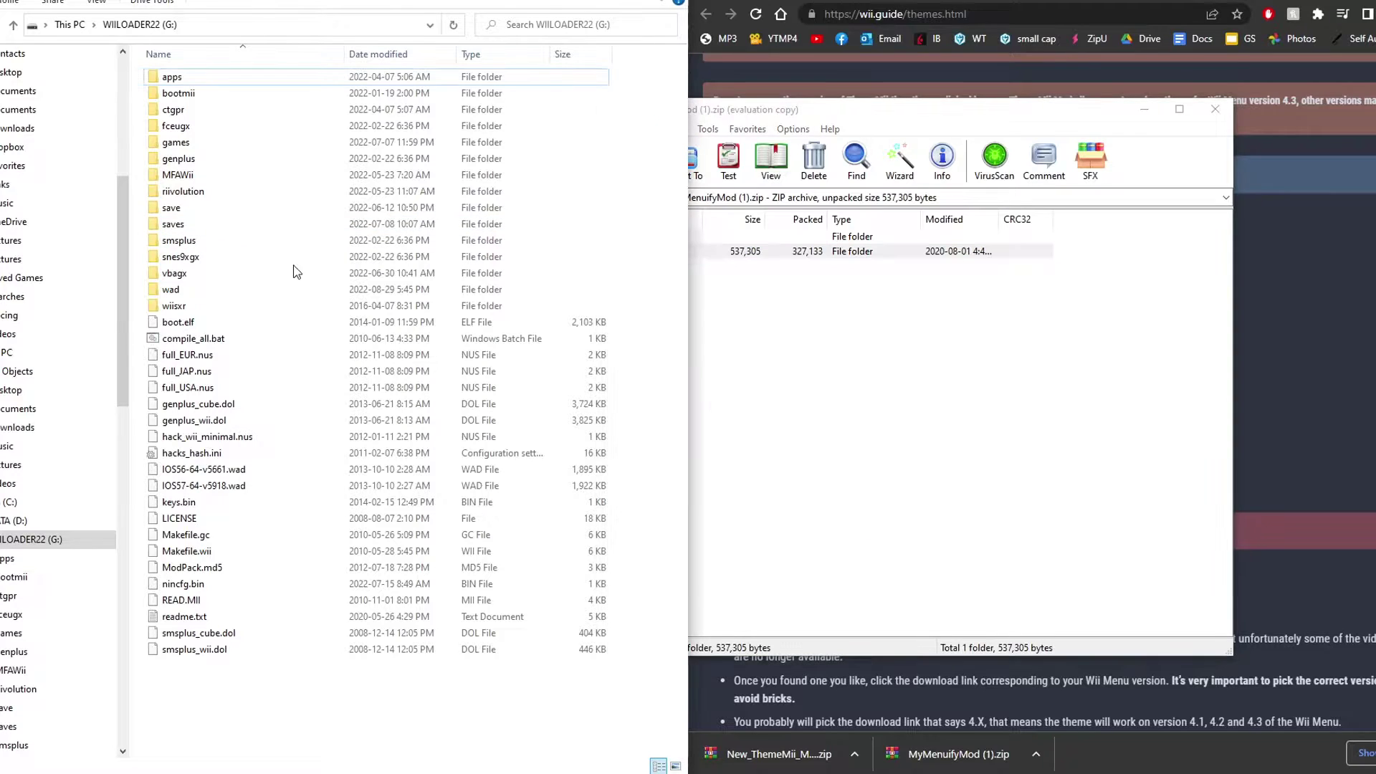
# - Check G:\apps\MyMenuifyMod holds boot.dol, icon.png, meta.xml and README.txt, and read the README
pyautogui.doubleClick(199, 77)
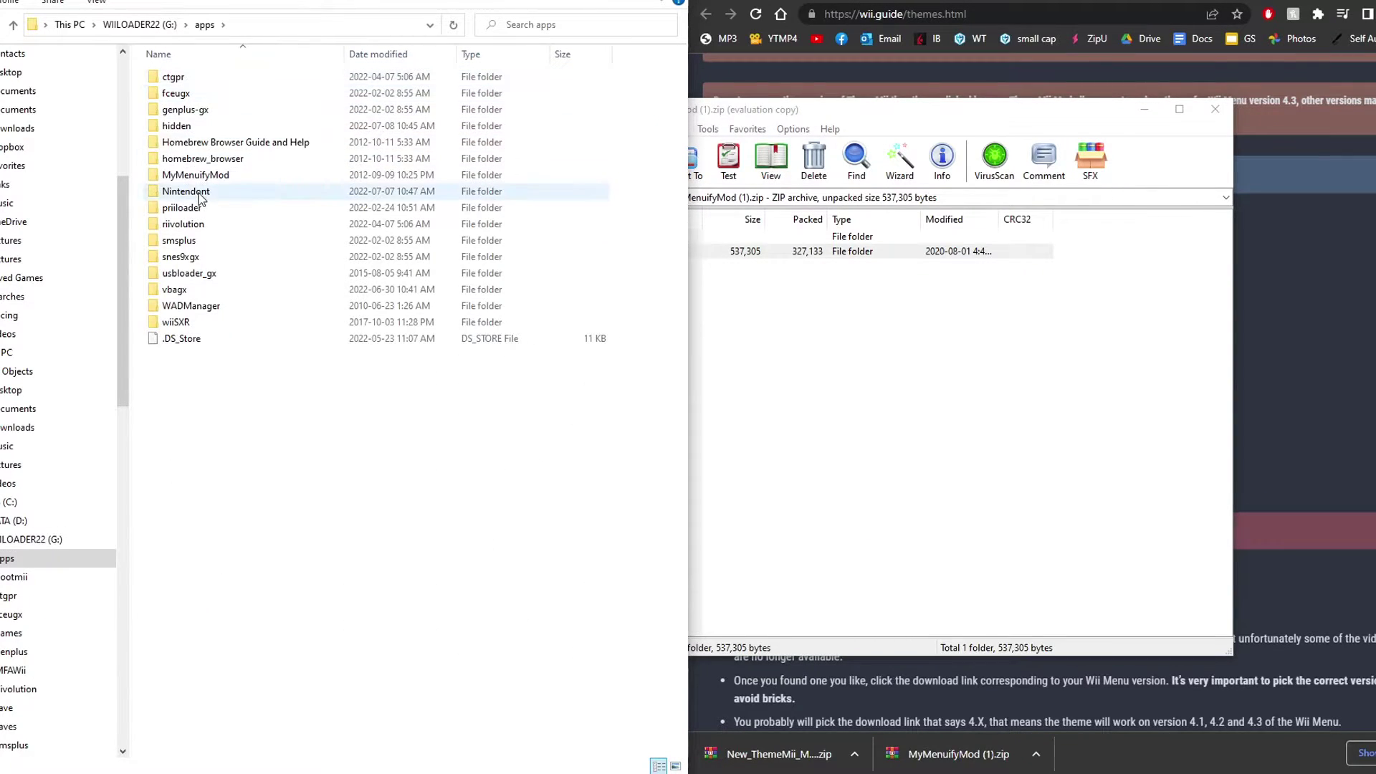
pyautogui.doubleClick(216, 177)
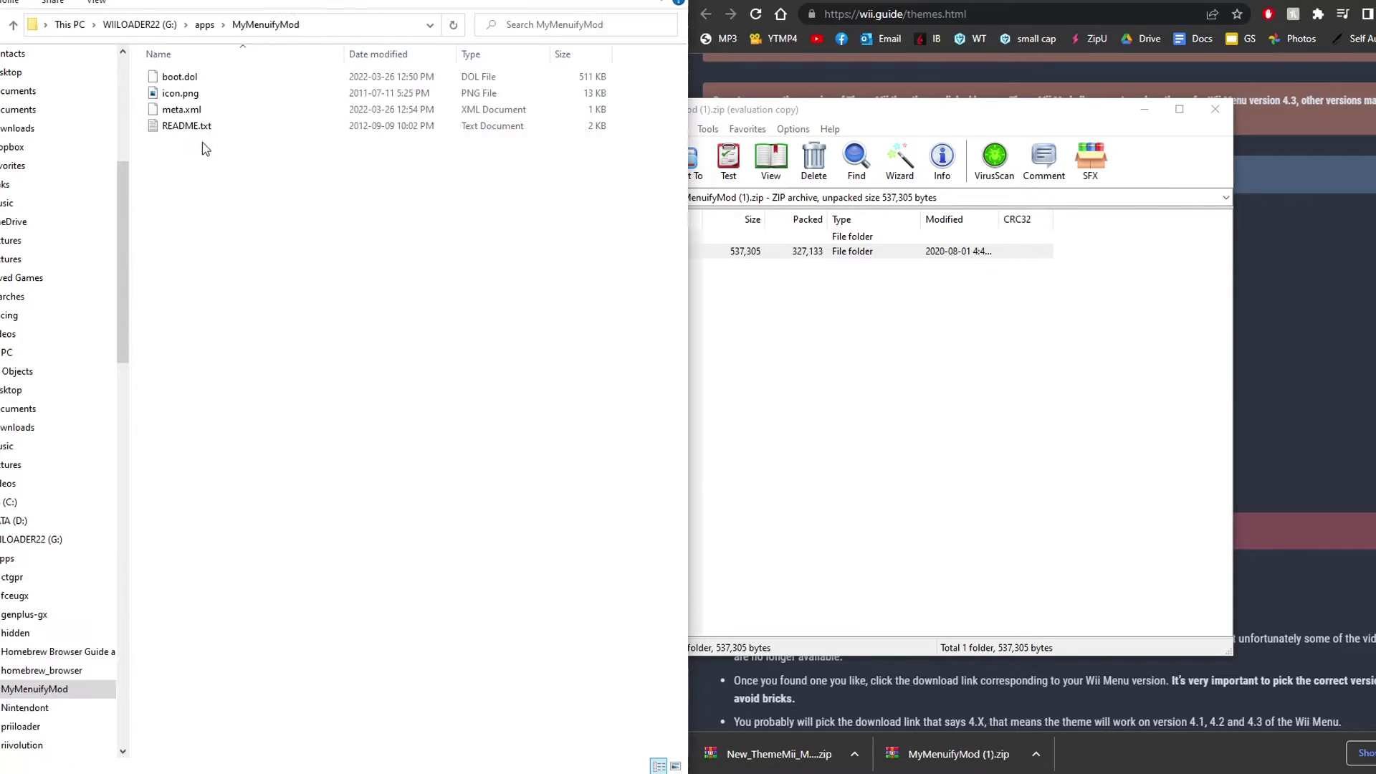
pyautogui.moveTo(202, 141); pyautogui.dragTo(208, 82)
pyautogui.click(213, 129)
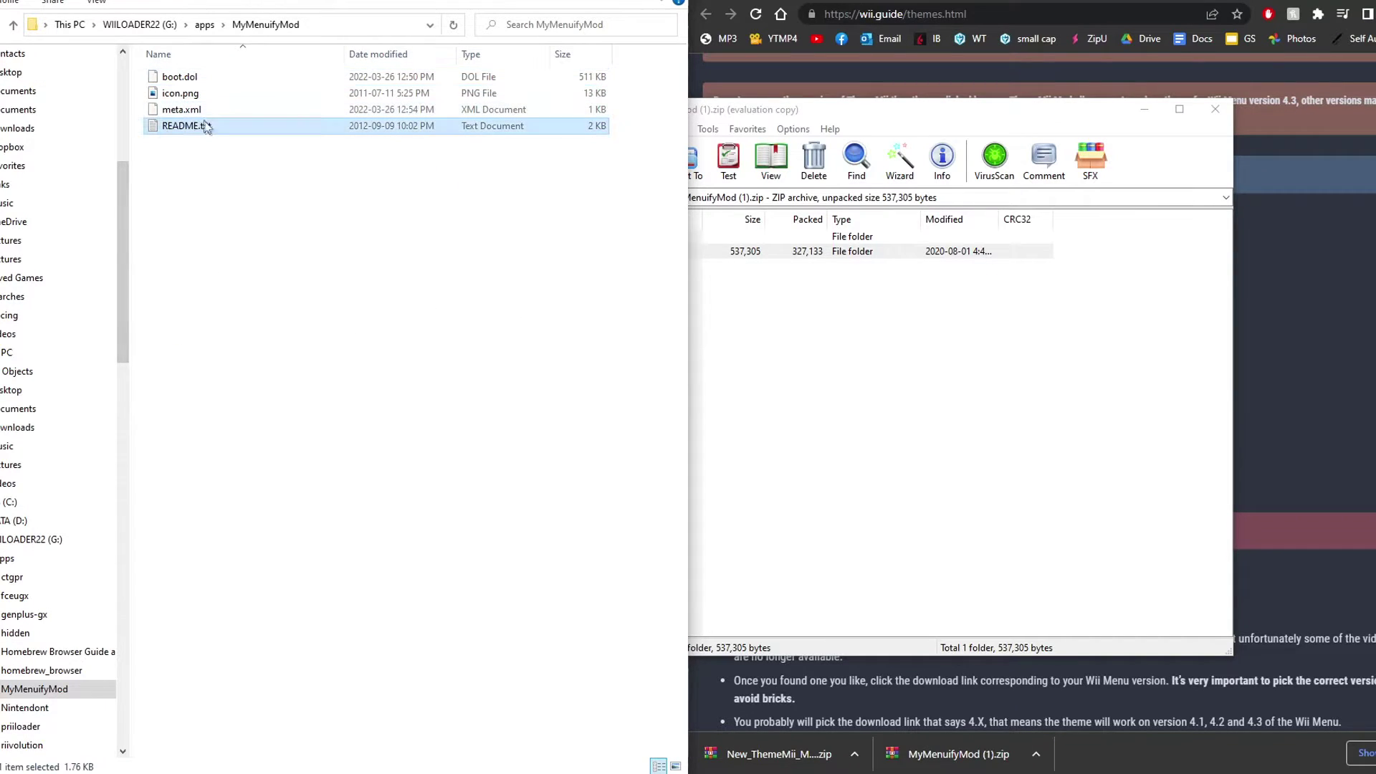
pyautogui.doubleClick(188, 126)
pyautogui.hotkey('alt', 'F4')
pyautogui.hotkey('alt', 'Up')
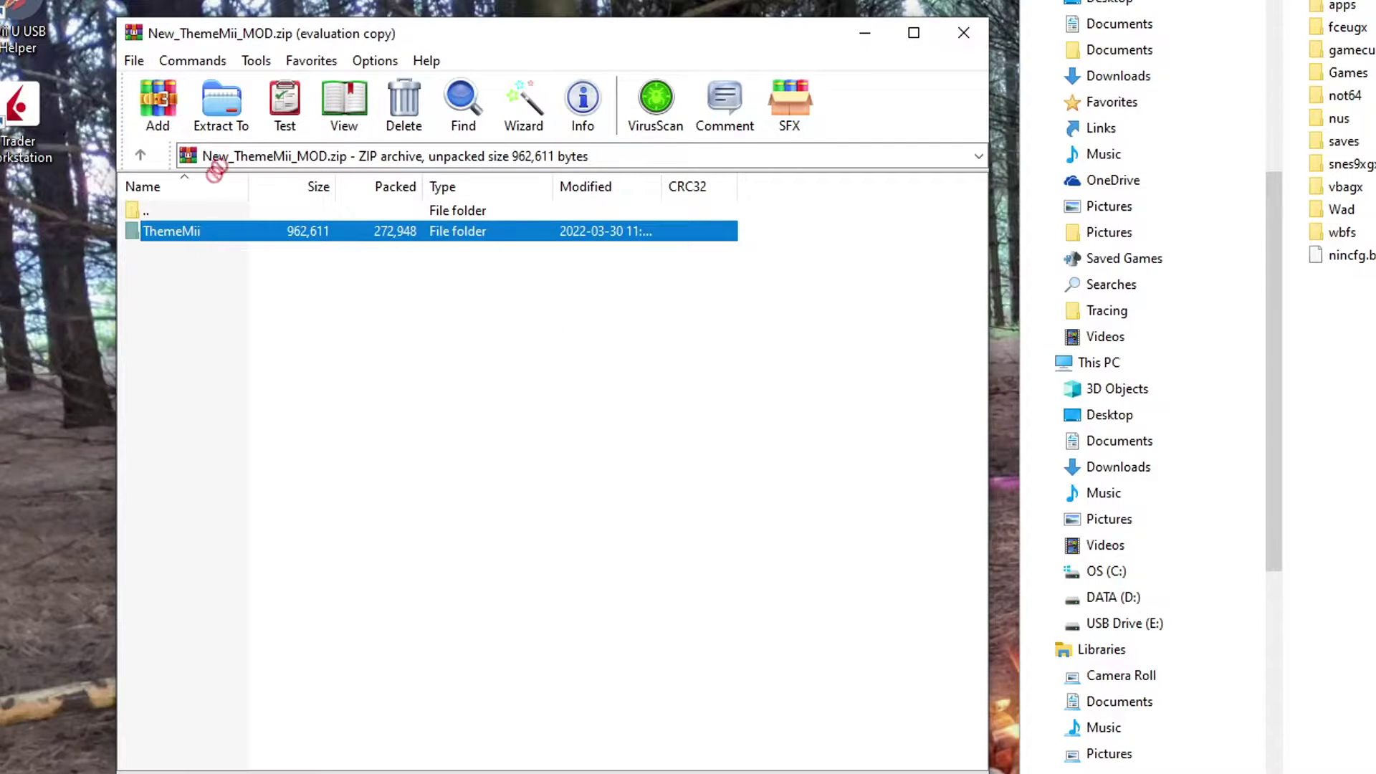
# - Extract the ThemeMii folder to the desktop, run ThemeMii.exe and accept the brick-protection warning
pyautogui.moveTo(289, 3); pyautogui.dragTo(287, 0)
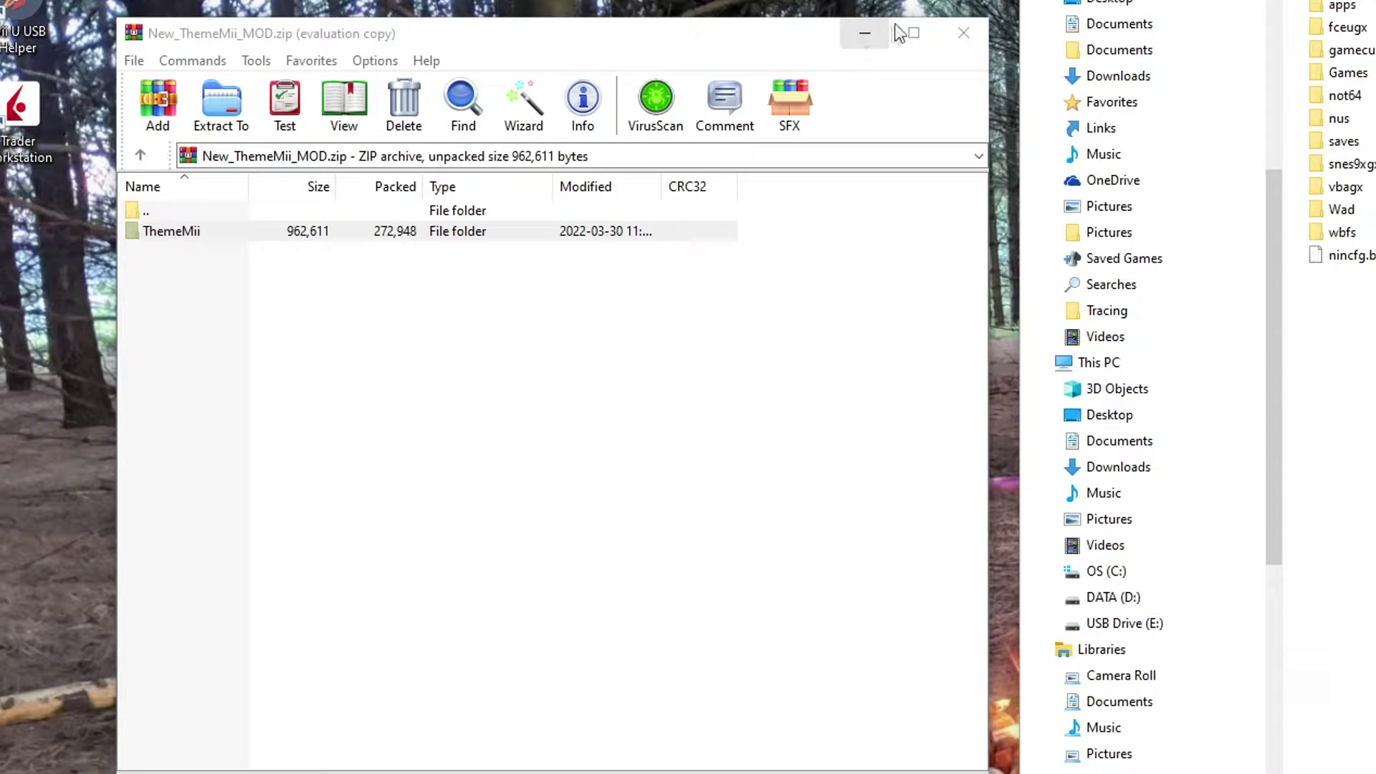
pyautogui.click(968, 30)
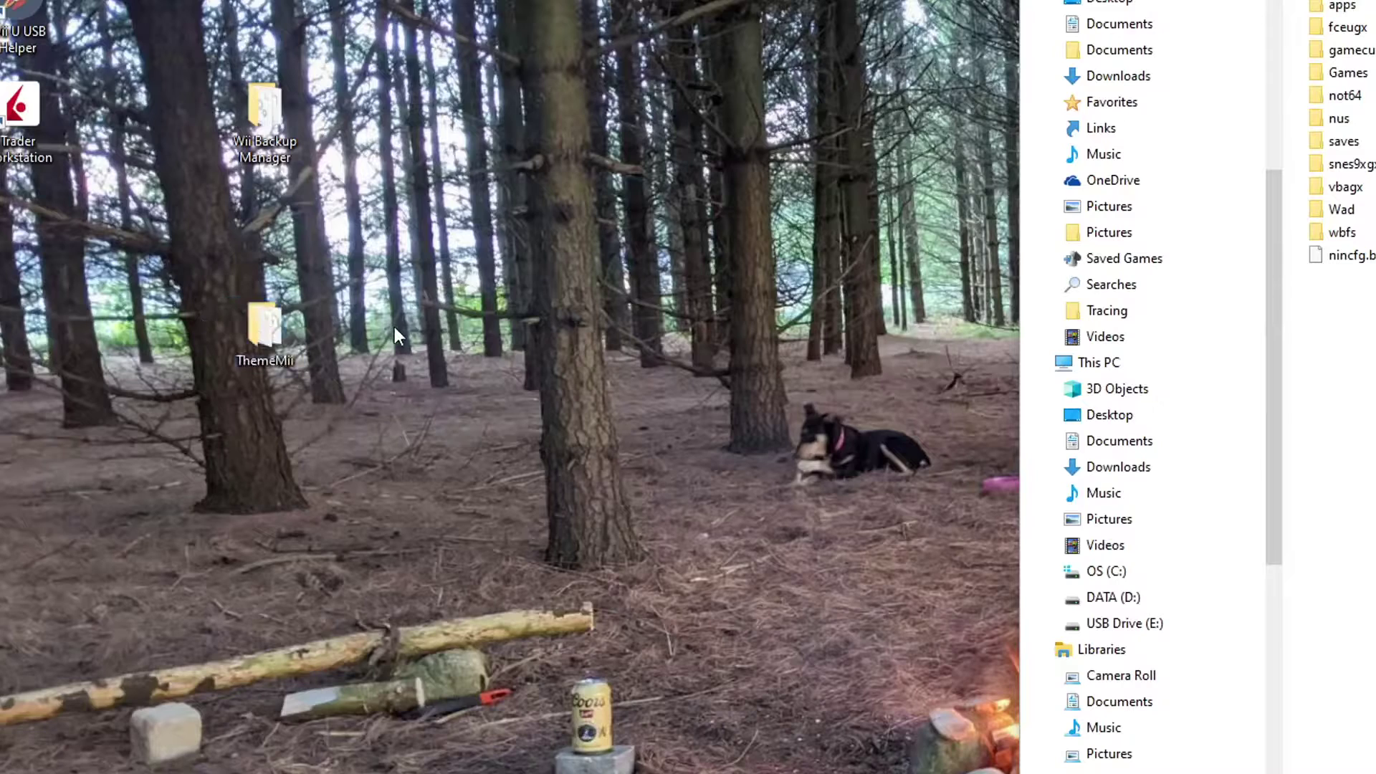
pyautogui.doubleClick(264, 327)
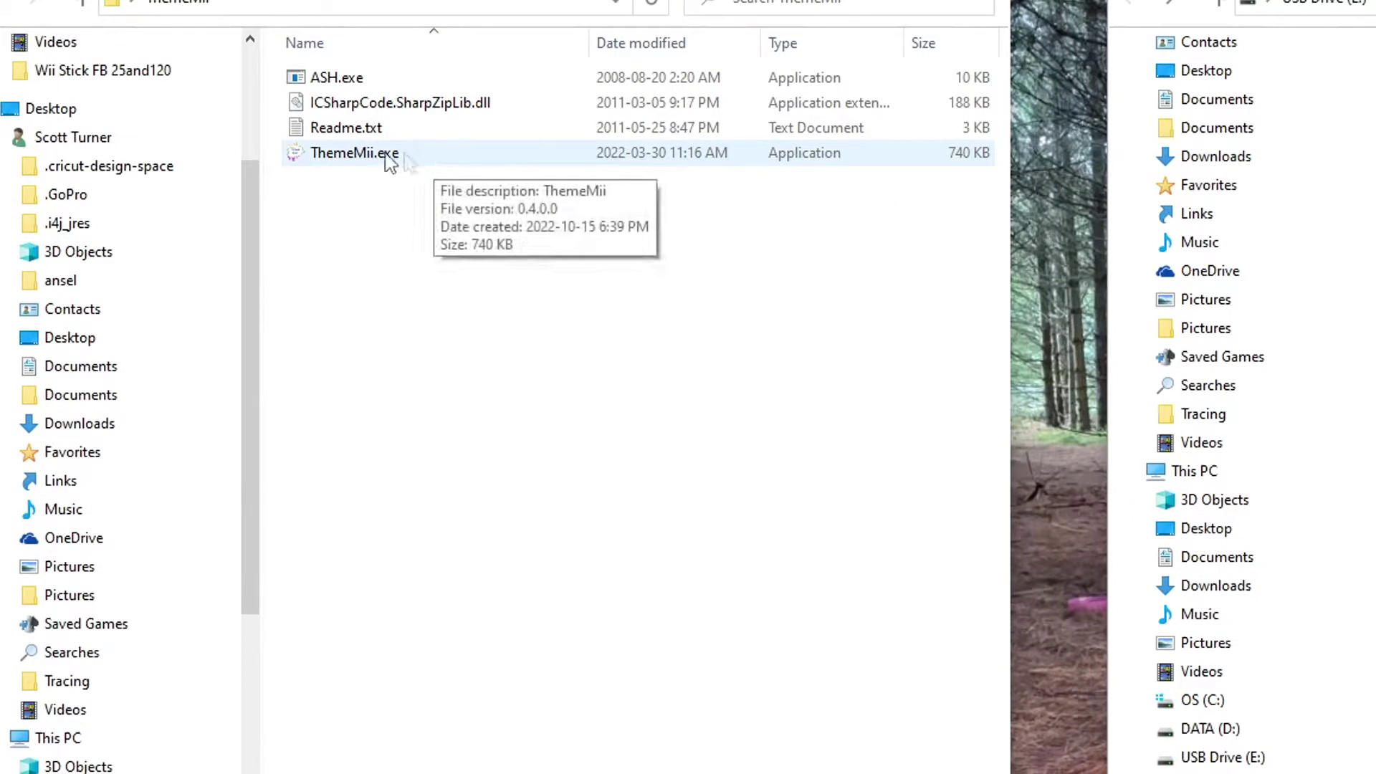
pyautogui.doubleClick(419, 157)
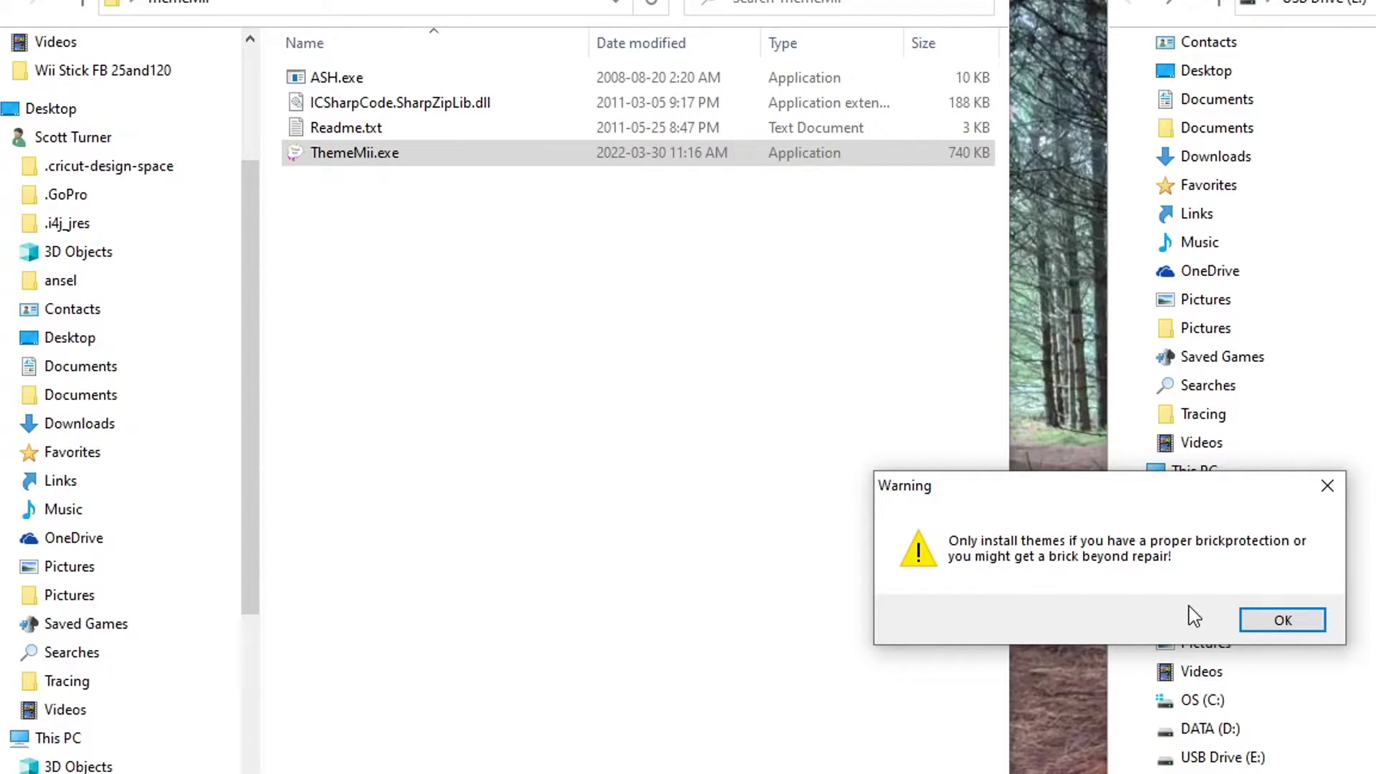
pyautogui.click(1281, 623)
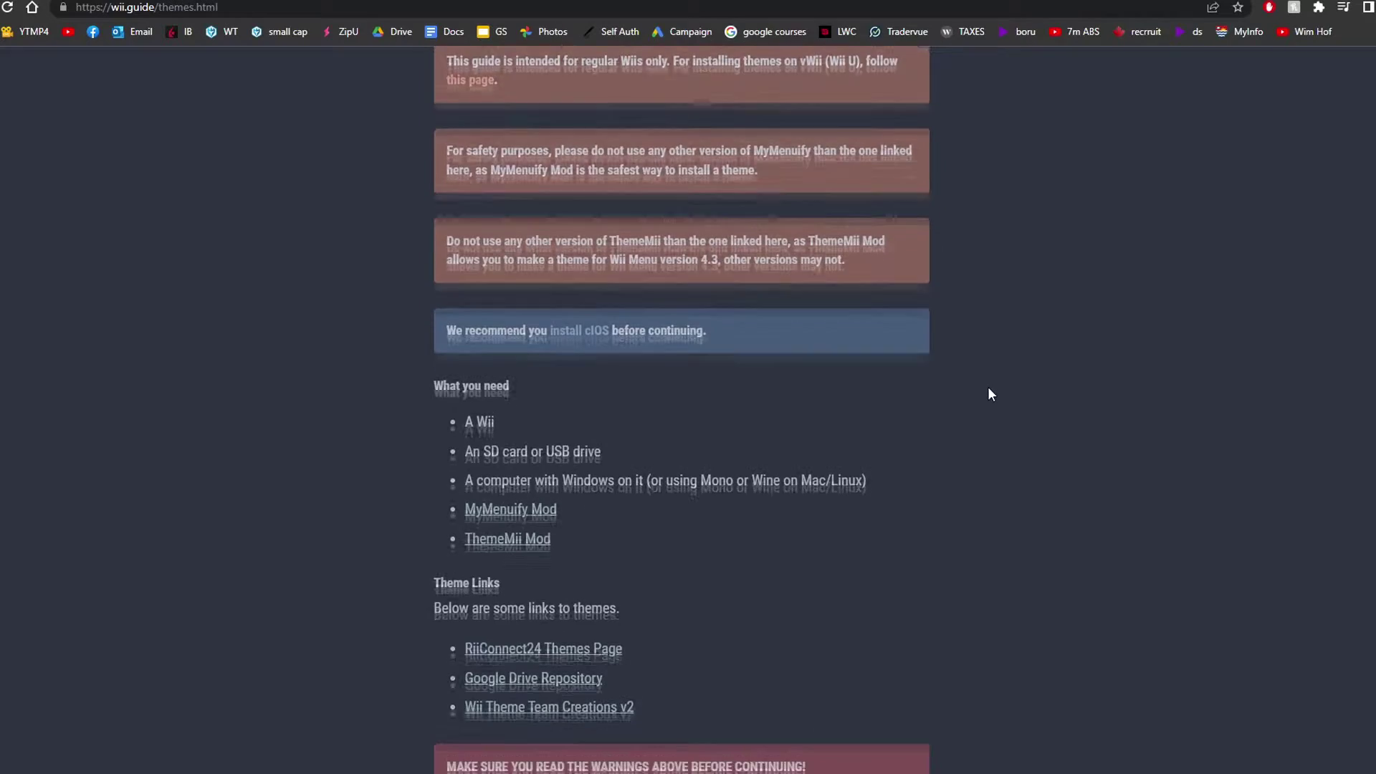
# - Scroll to wii.guide's Theme Links and open the GBAtemp Wii Theme Team Creations v2 thread
pyautogui.scroll(-3, 929, 372)
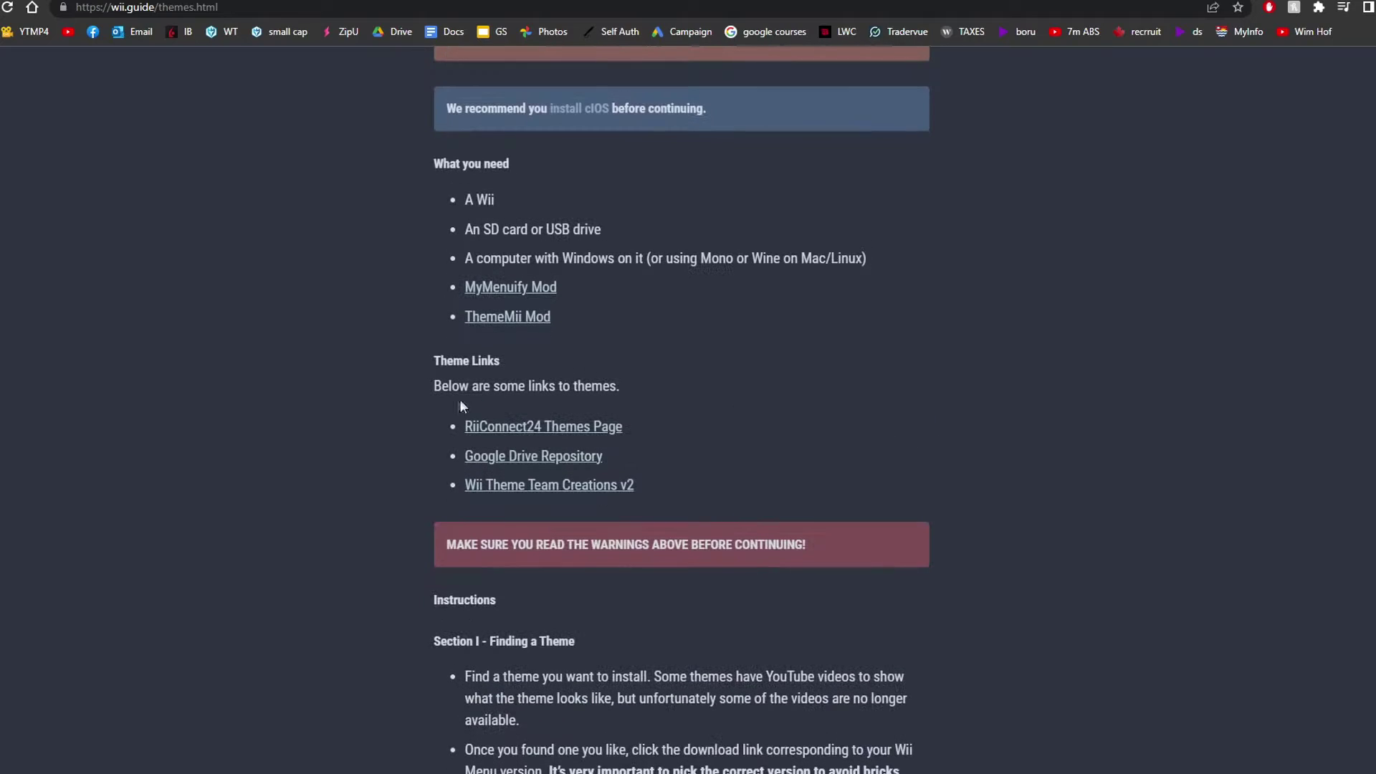
pyautogui.moveTo(445, 393); pyautogui.dragTo(446, 107)
pyautogui.click(657, 393)
pyautogui.scroll(-3, 724, 437)
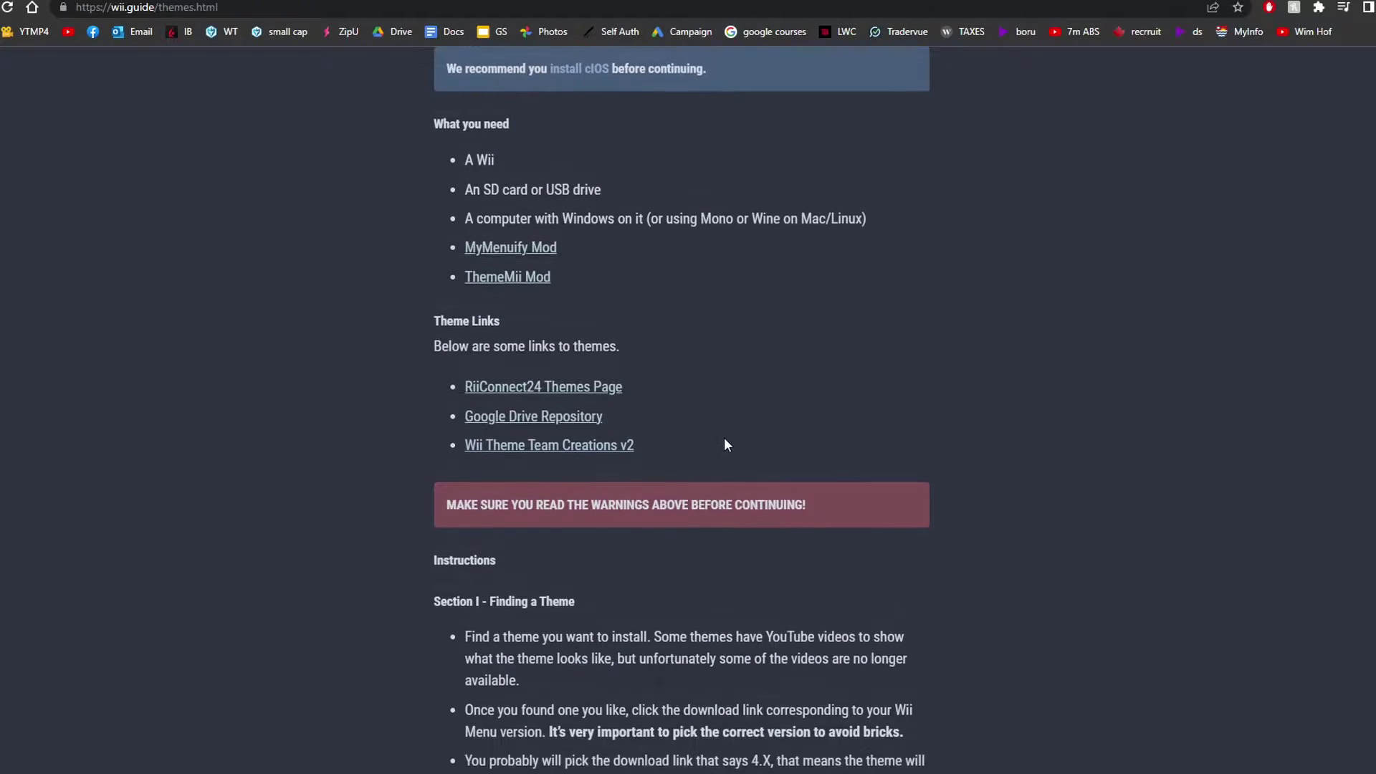
pyautogui.scroll(3, 796, 514)
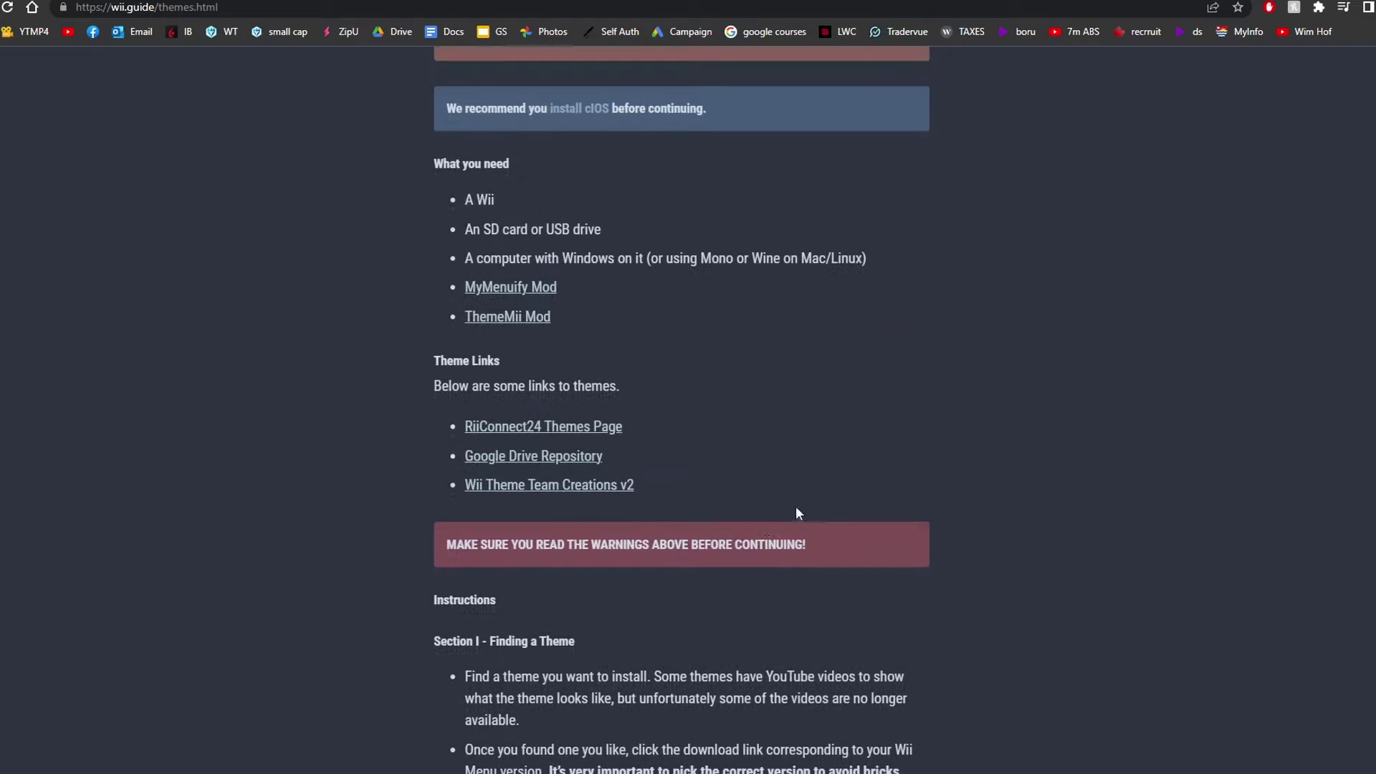
pyautogui.click(587, 490)
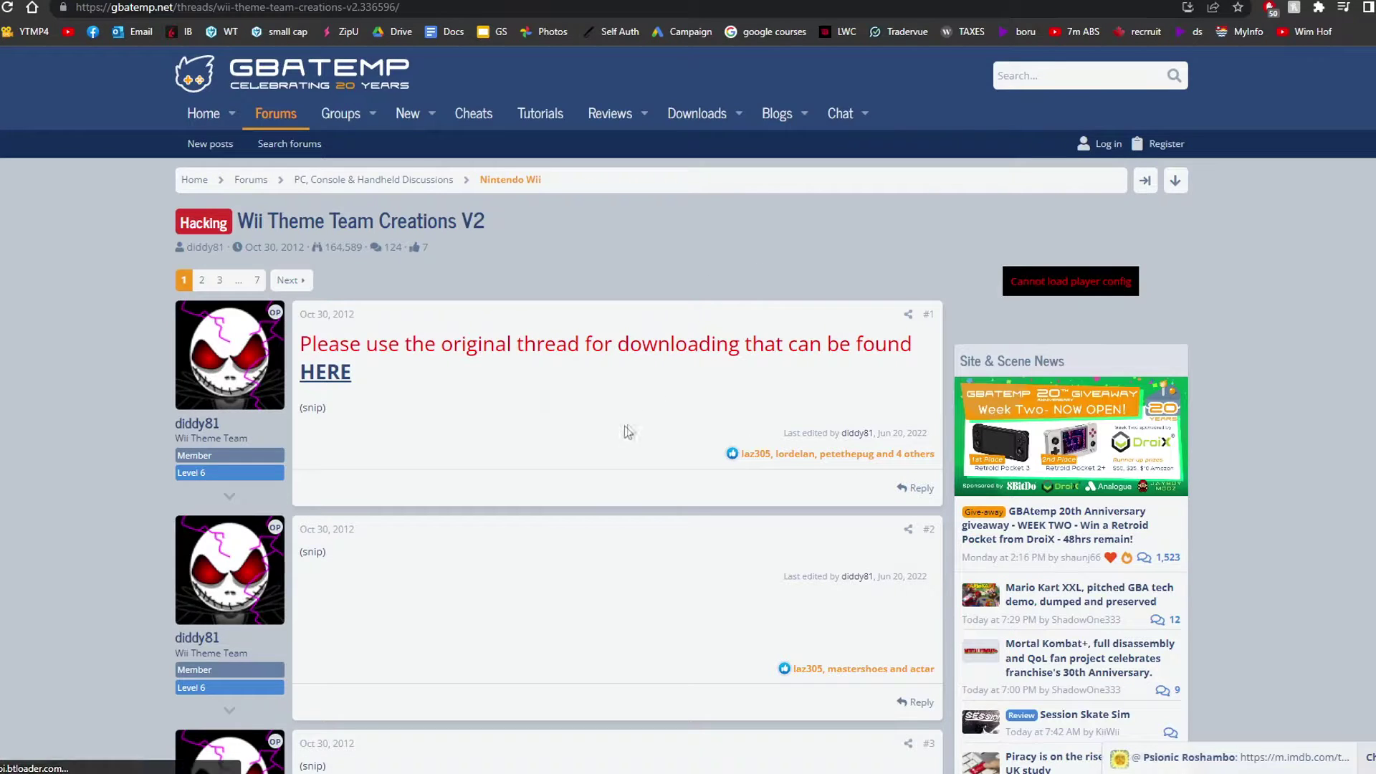
# - Open the original Wii Theme Team Creations thread and reveal the Gaara Of The Desert theme spoiler
pyautogui.click(328, 376)
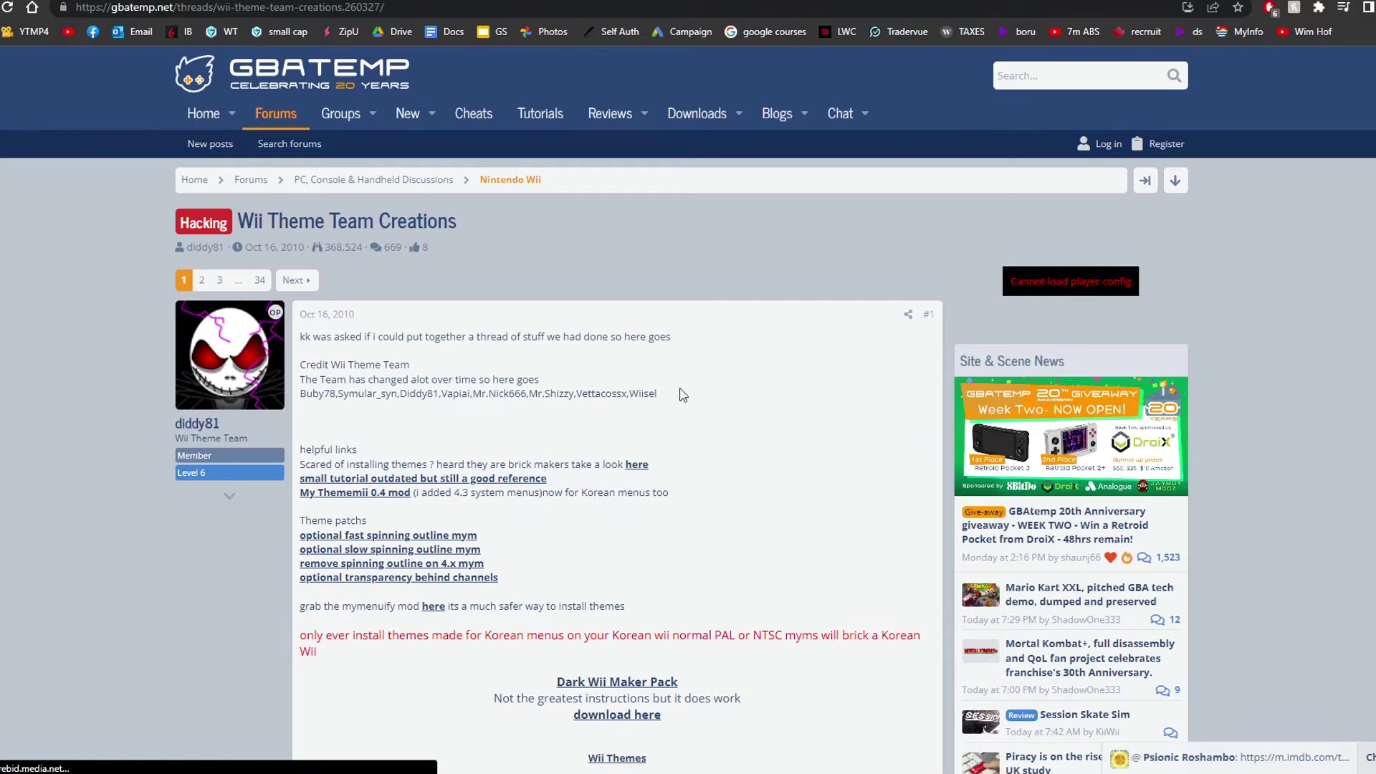
pyautogui.scroll(-3, 831, 404)
pyautogui.scroll(-4, 831, 404)
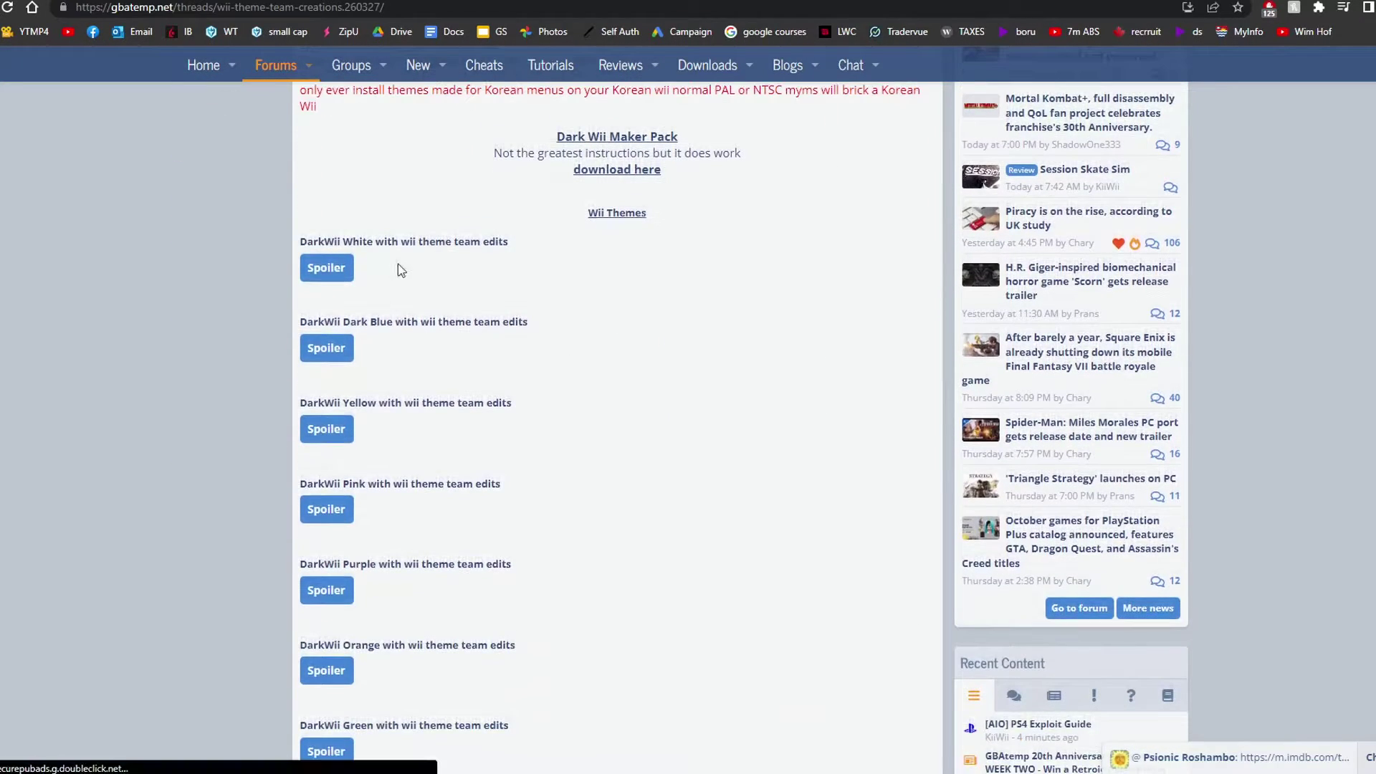
pyautogui.scroll(-3, 529, 285)
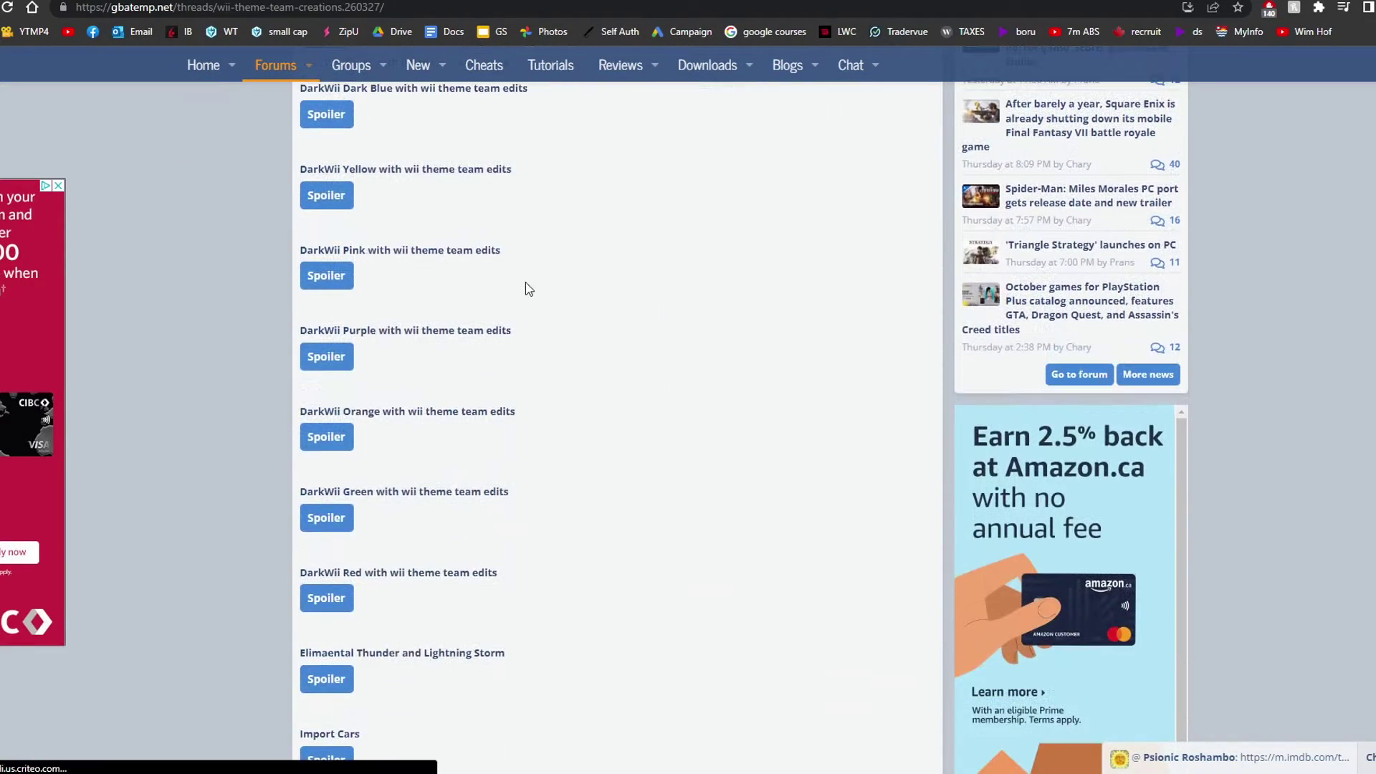
pyautogui.scroll(-3, 529, 289)
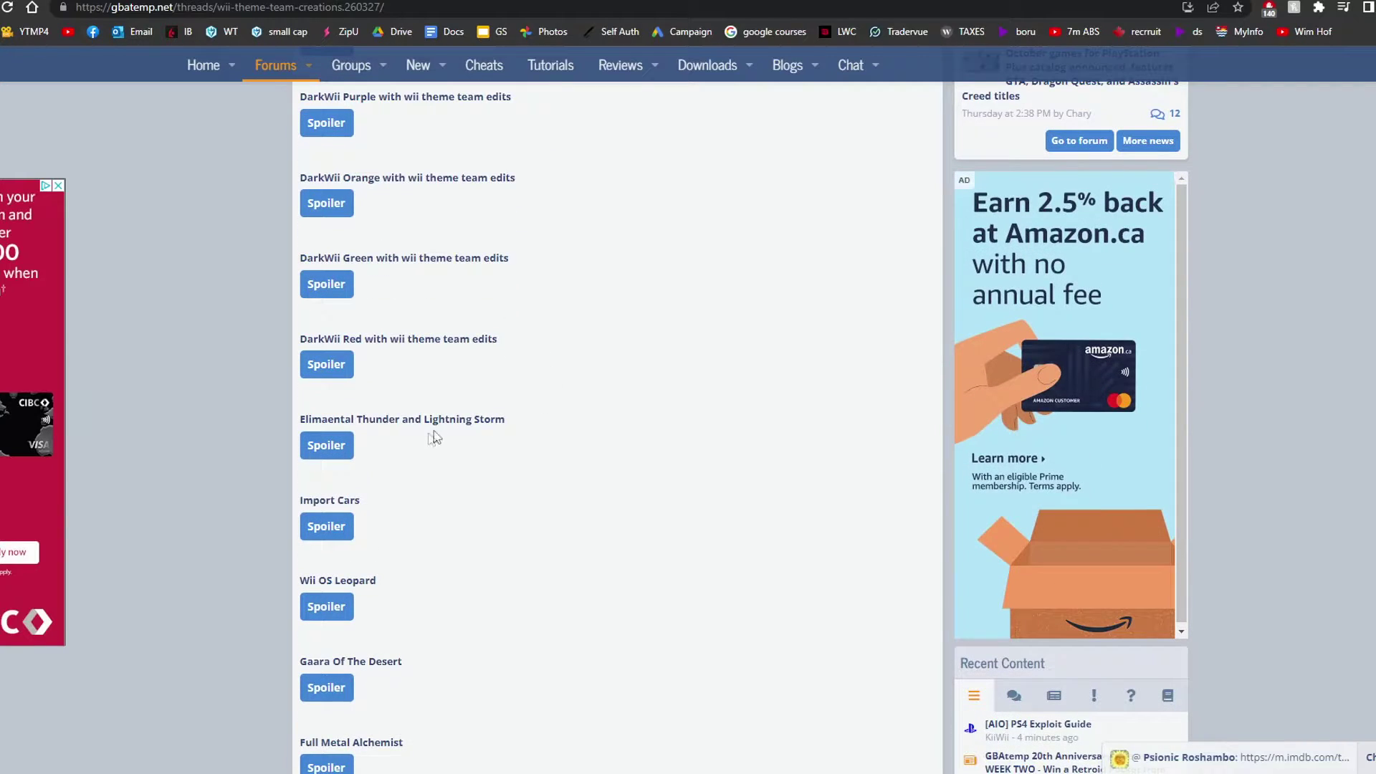
pyautogui.scroll(-4, 435, 437)
pyautogui.click(335, 379)
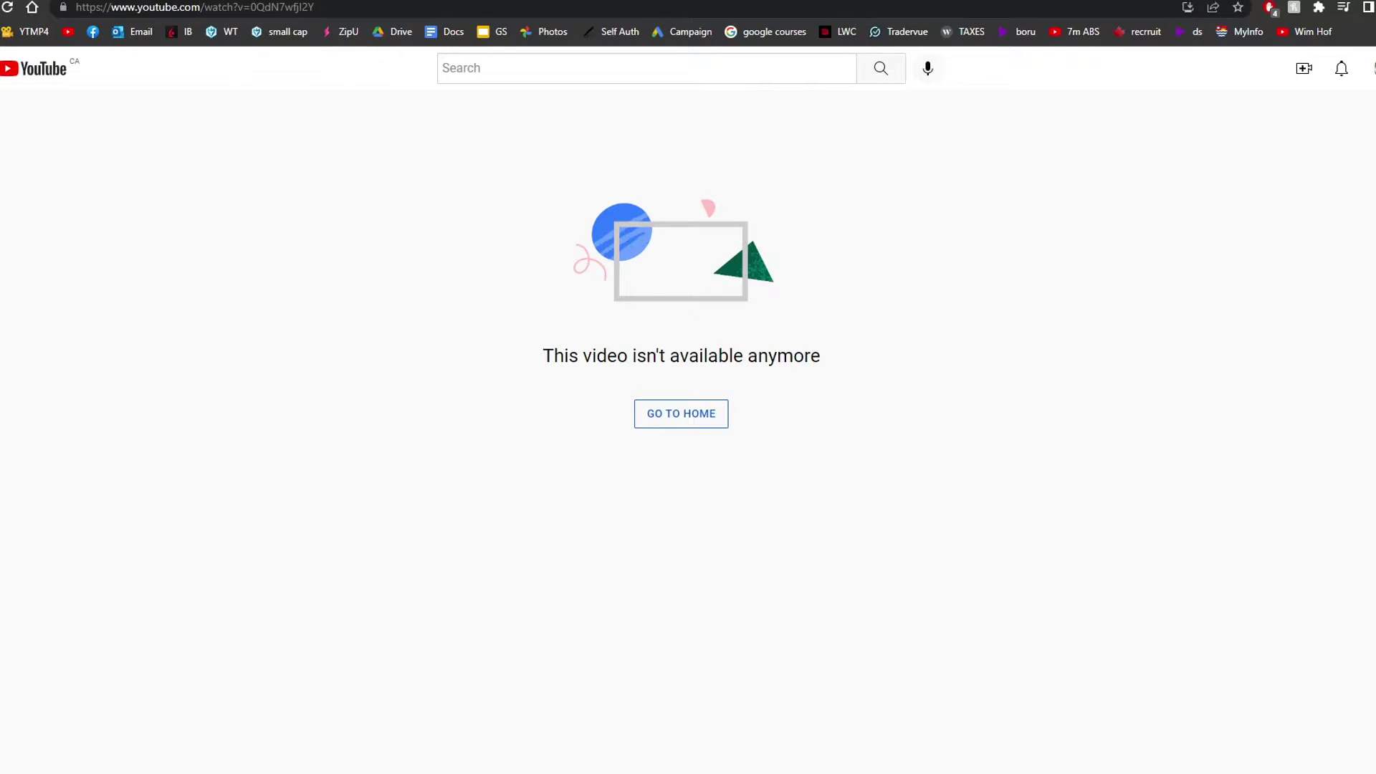
pyautogui.hotkey('alt', 'Left')
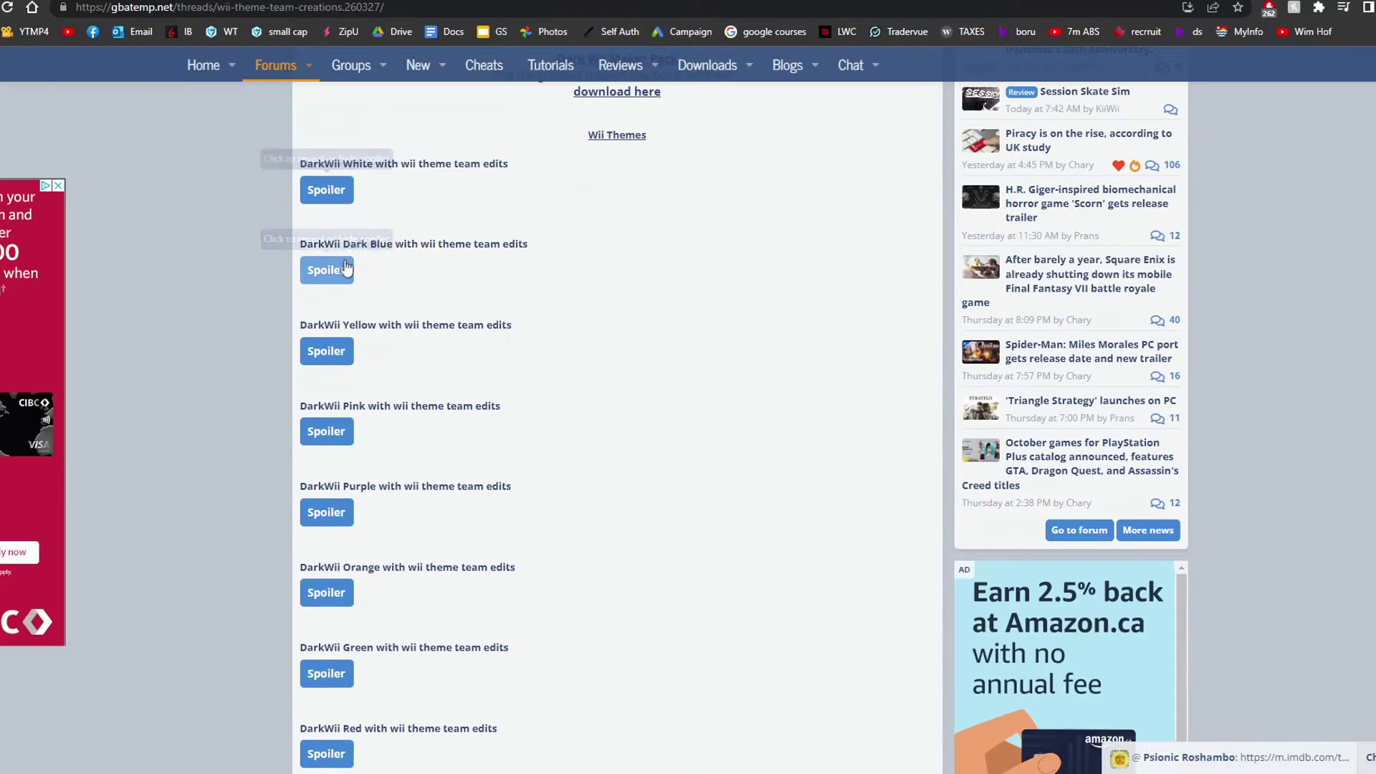
# - Watch the DarkWii Dark Blue preview video, then scroll through the thread's theme list
pyautogui.click(342, 277)
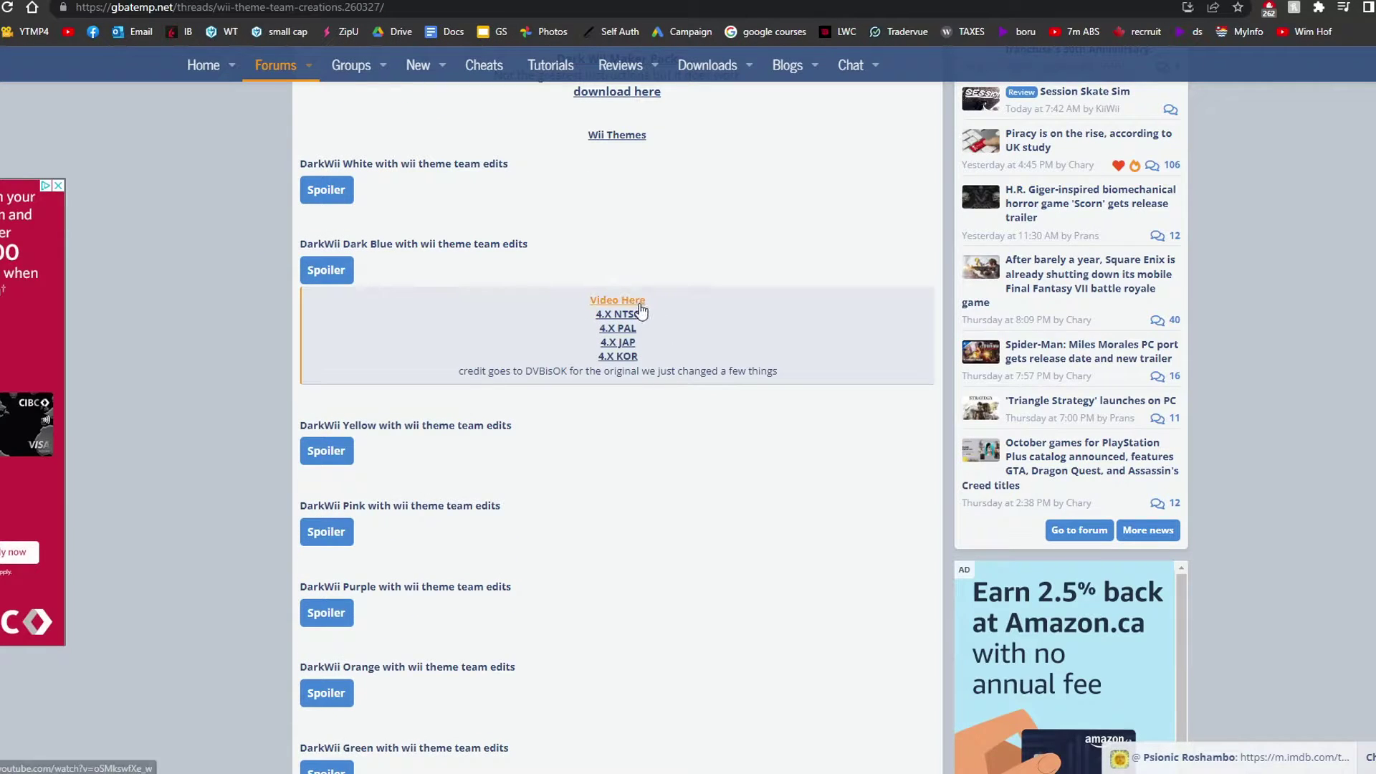
pyautogui.click(634, 303)
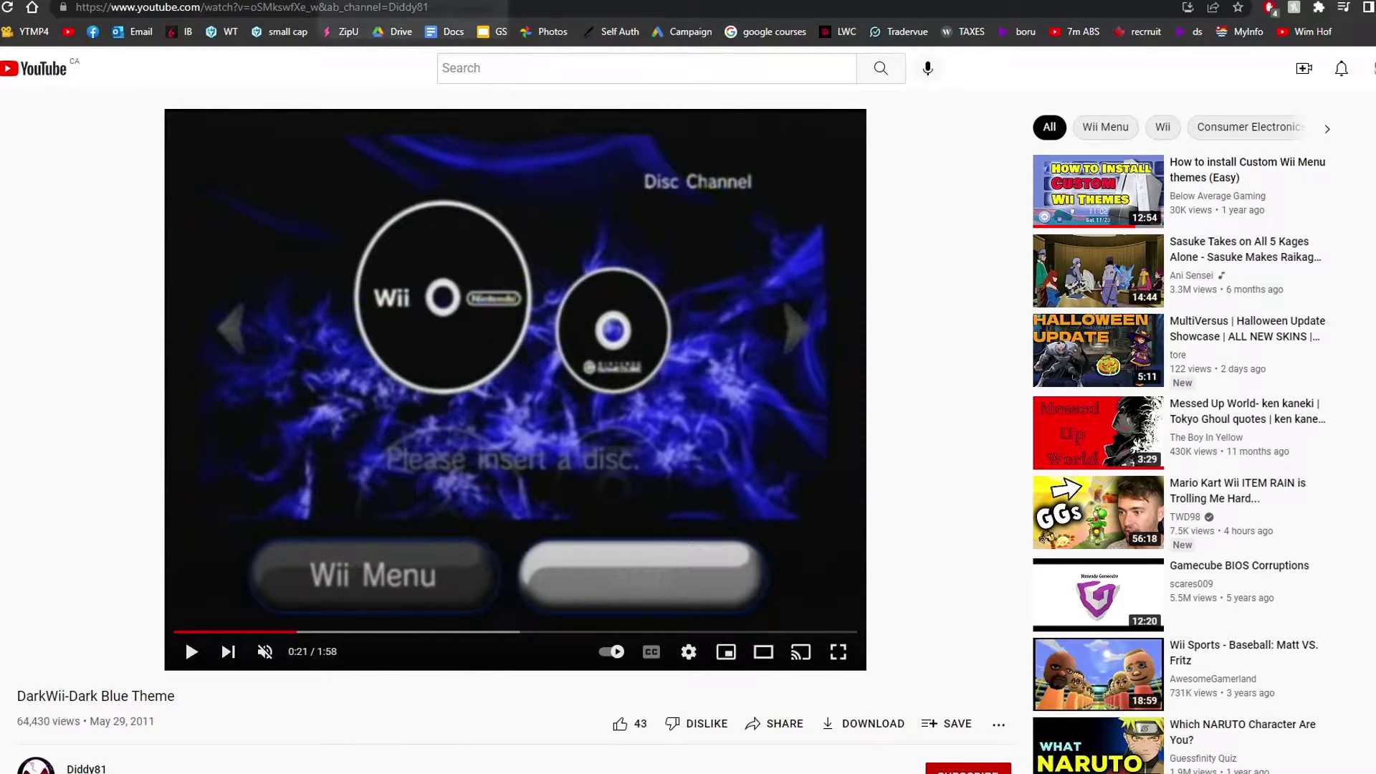
pyautogui.hotkey('ctrl', 'Tab')
pyautogui.scroll(-3, 731, 423)
pyautogui.scroll(-2, 728, 415)
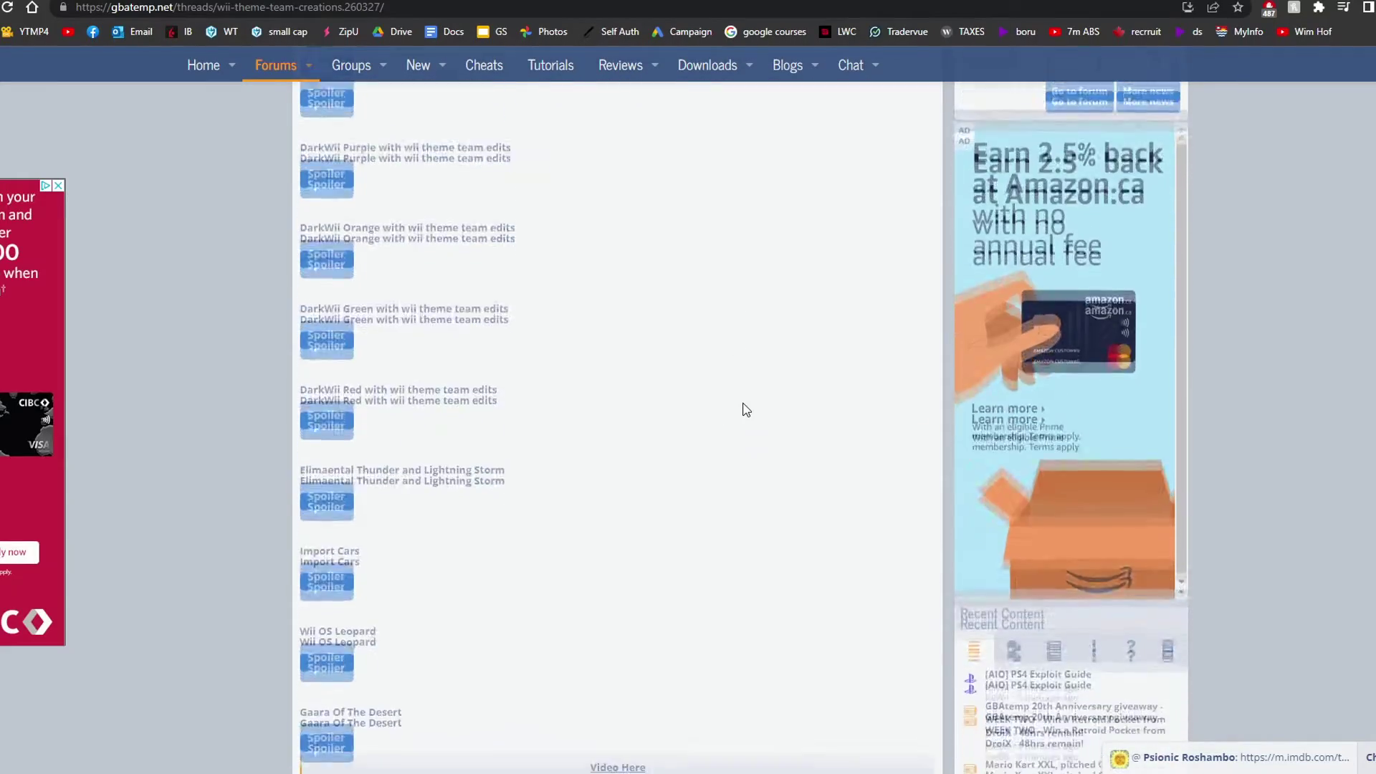
pyautogui.scroll(2, 738, 413)
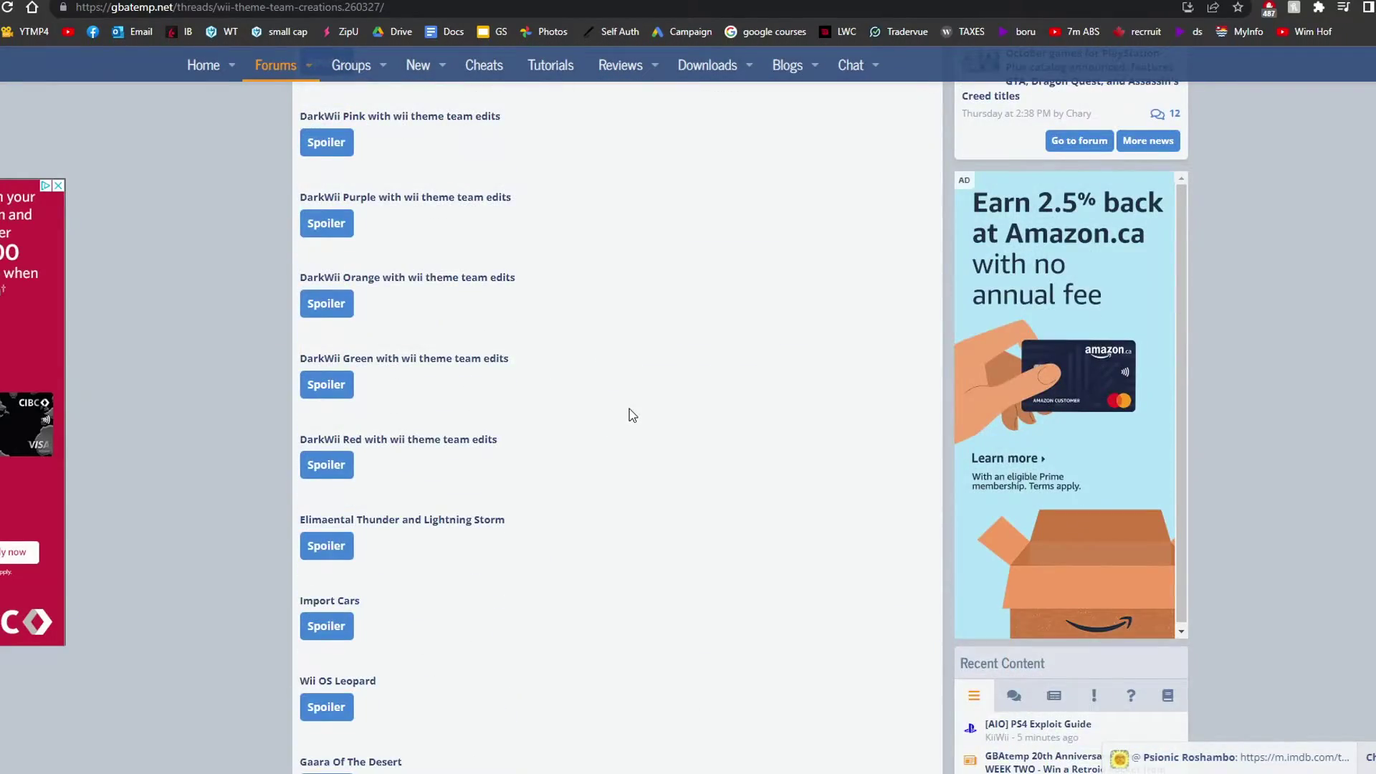
pyautogui.scroll(-3, 620, 419)
pyautogui.scroll(-2, 469, 472)
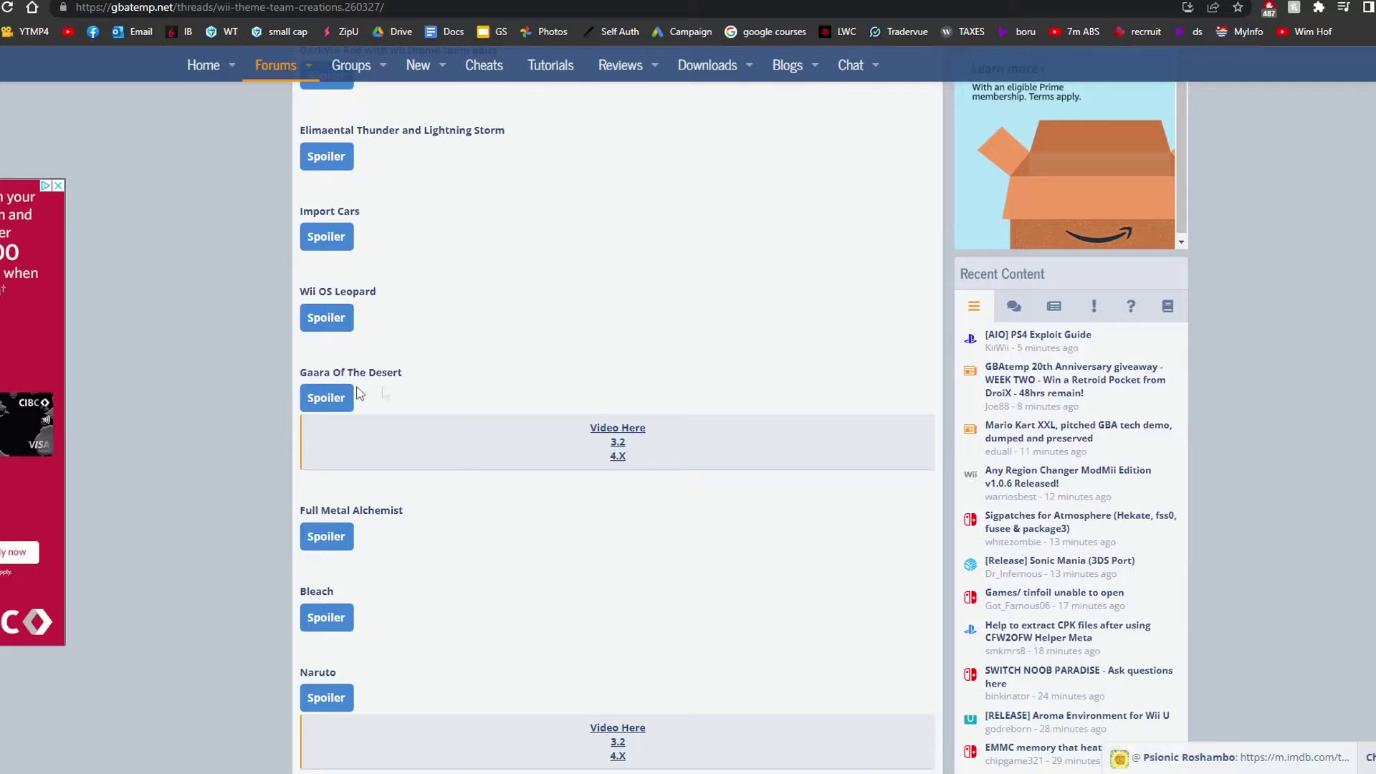
pyautogui.scroll(-3, 473, 462)
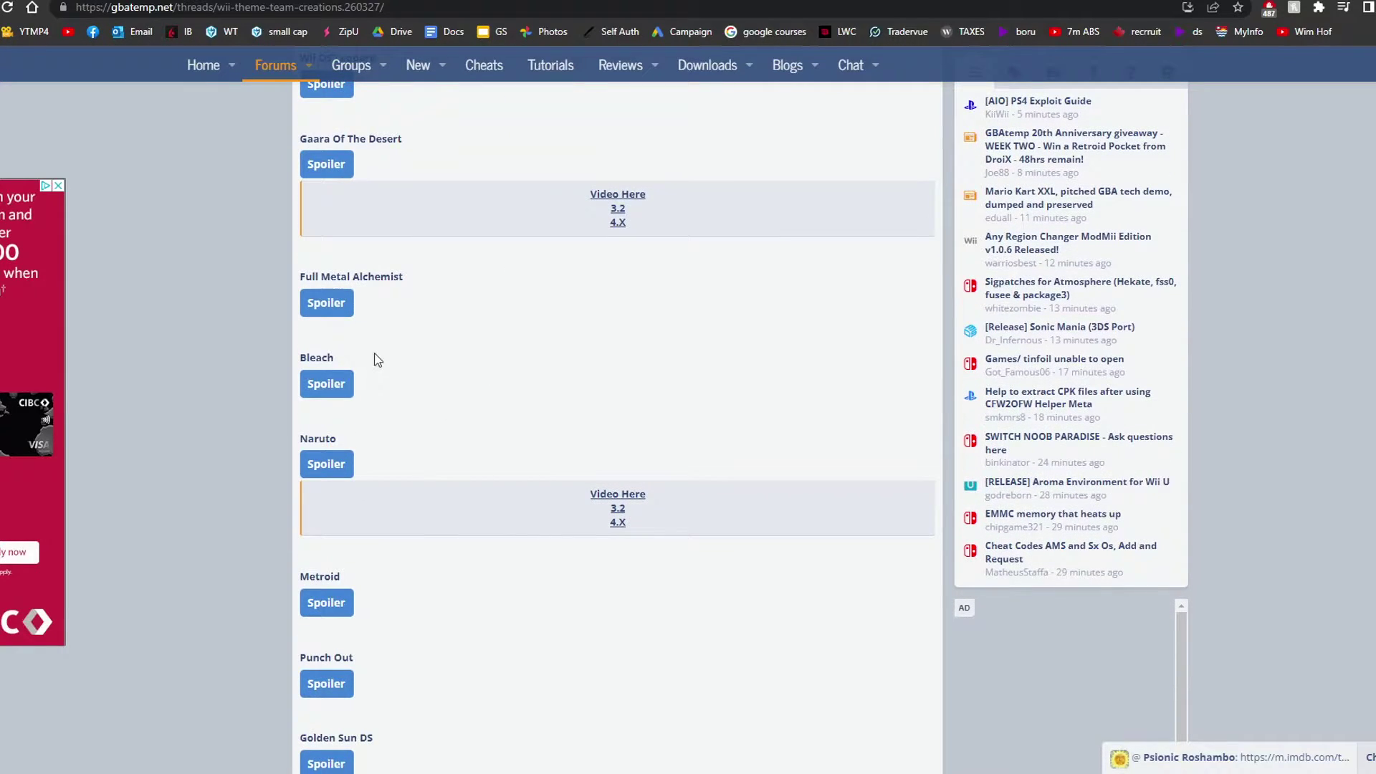
pyautogui.scroll(-2, 487, 420)
pyautogui.scroll(-1, 481, 470)
pyautogui.scroll(-2, 571, 461)
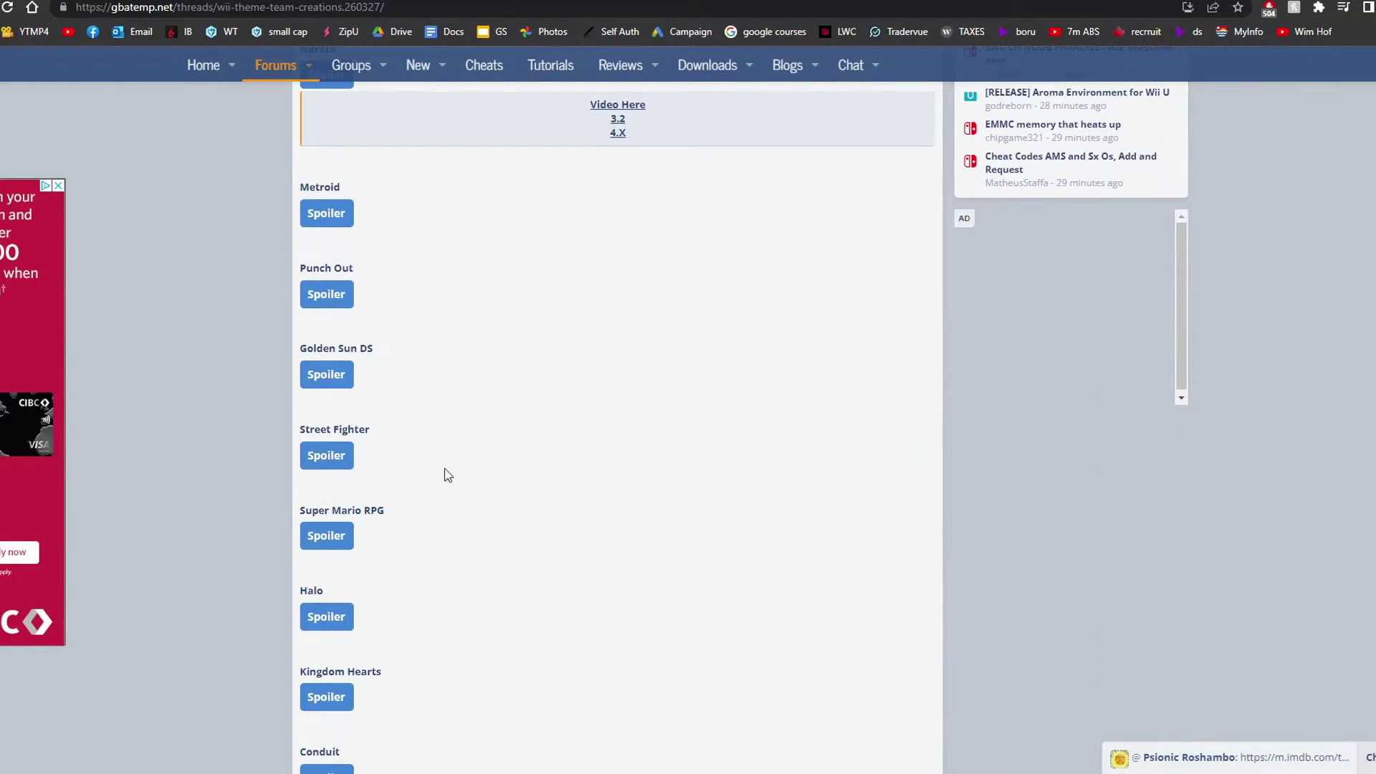
pyautogui.scroll(-11, 542, 515)
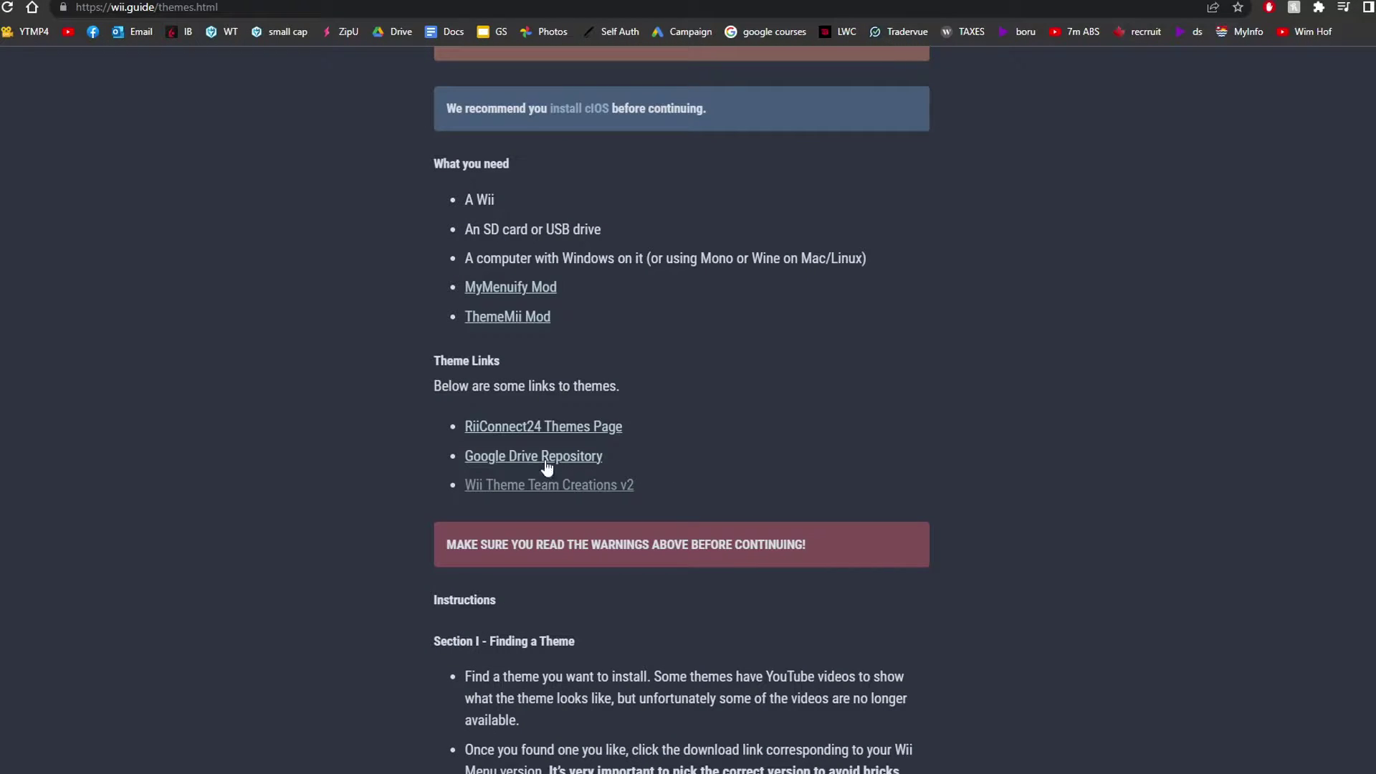
# - Open the Google Drive theme repository's Wii Menu > 4.X Wii Menu Only folder
pyautogui.click(548, 465)
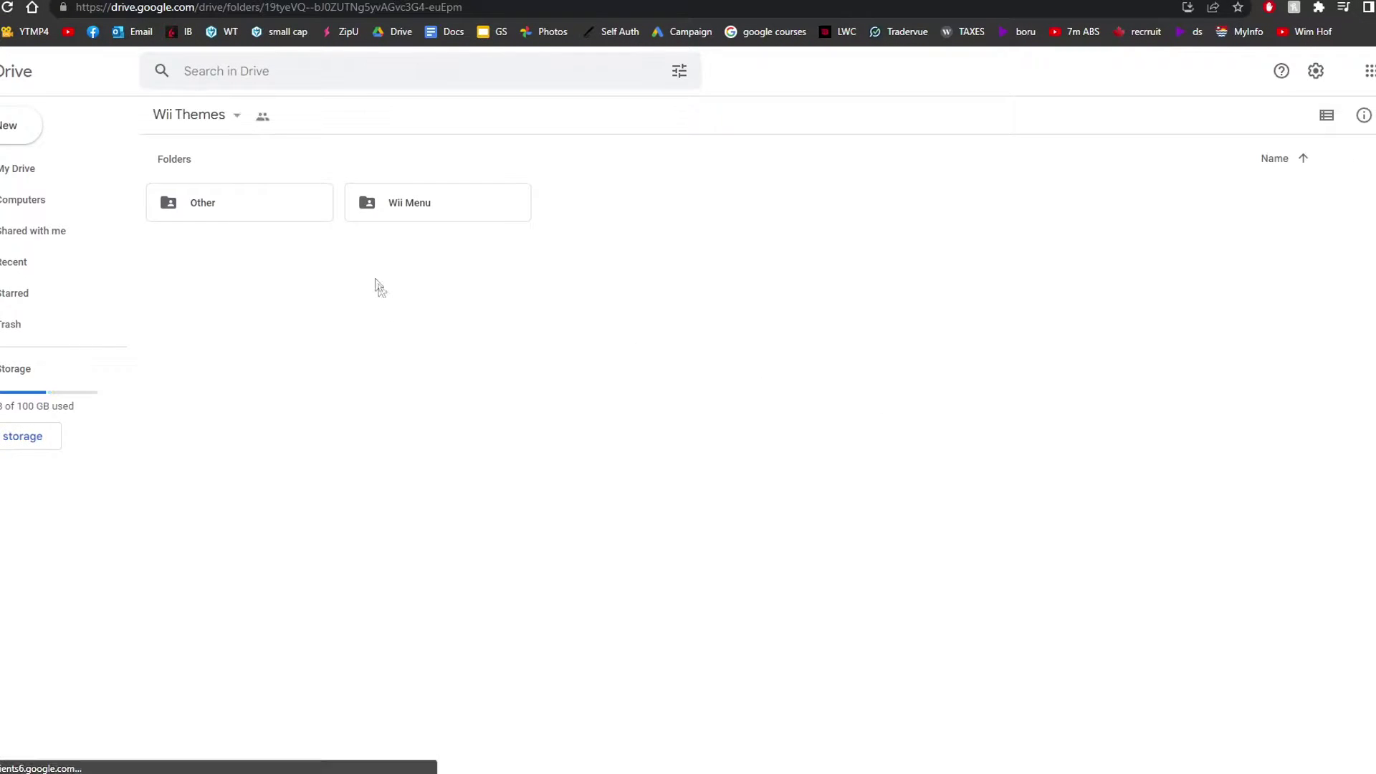
pyautogui.doubleClick(433, 205)
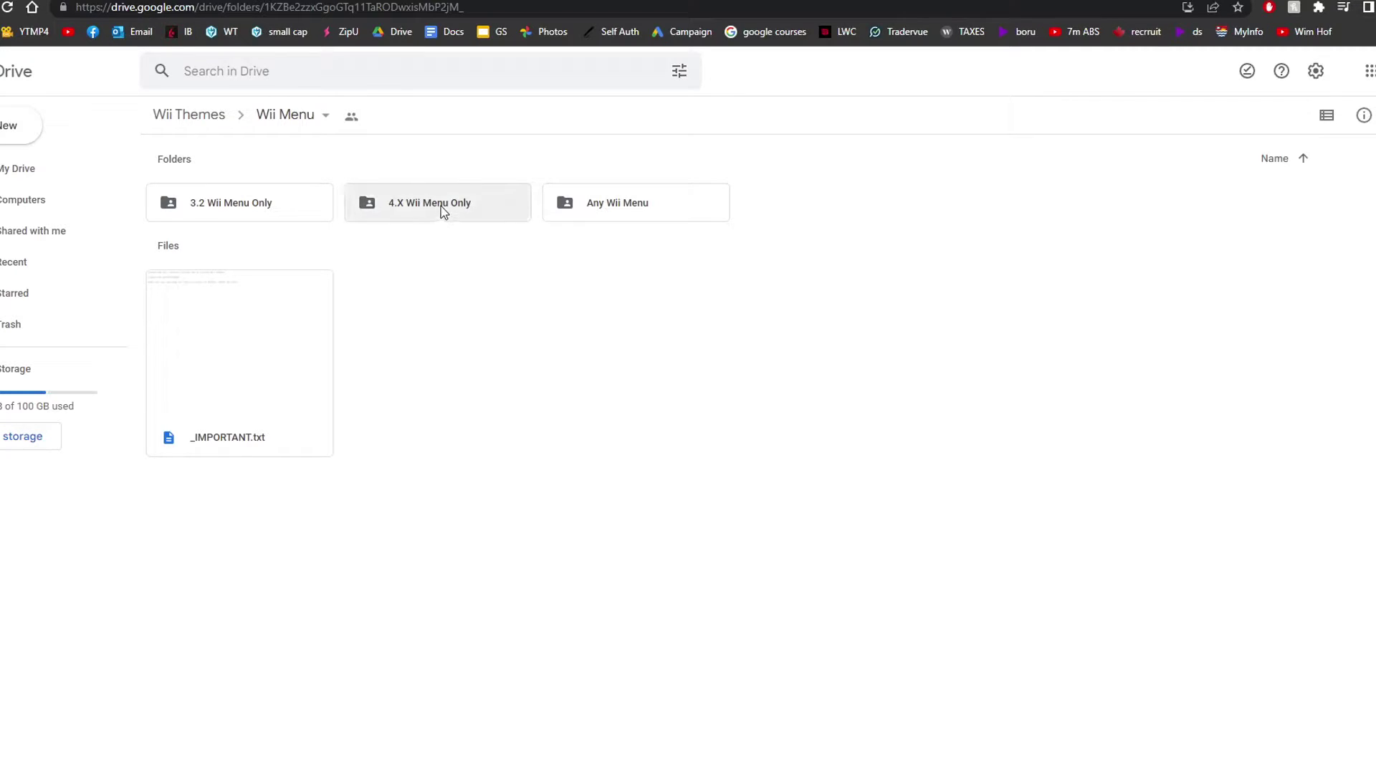
pyautogui.doubleClick(462, 205)
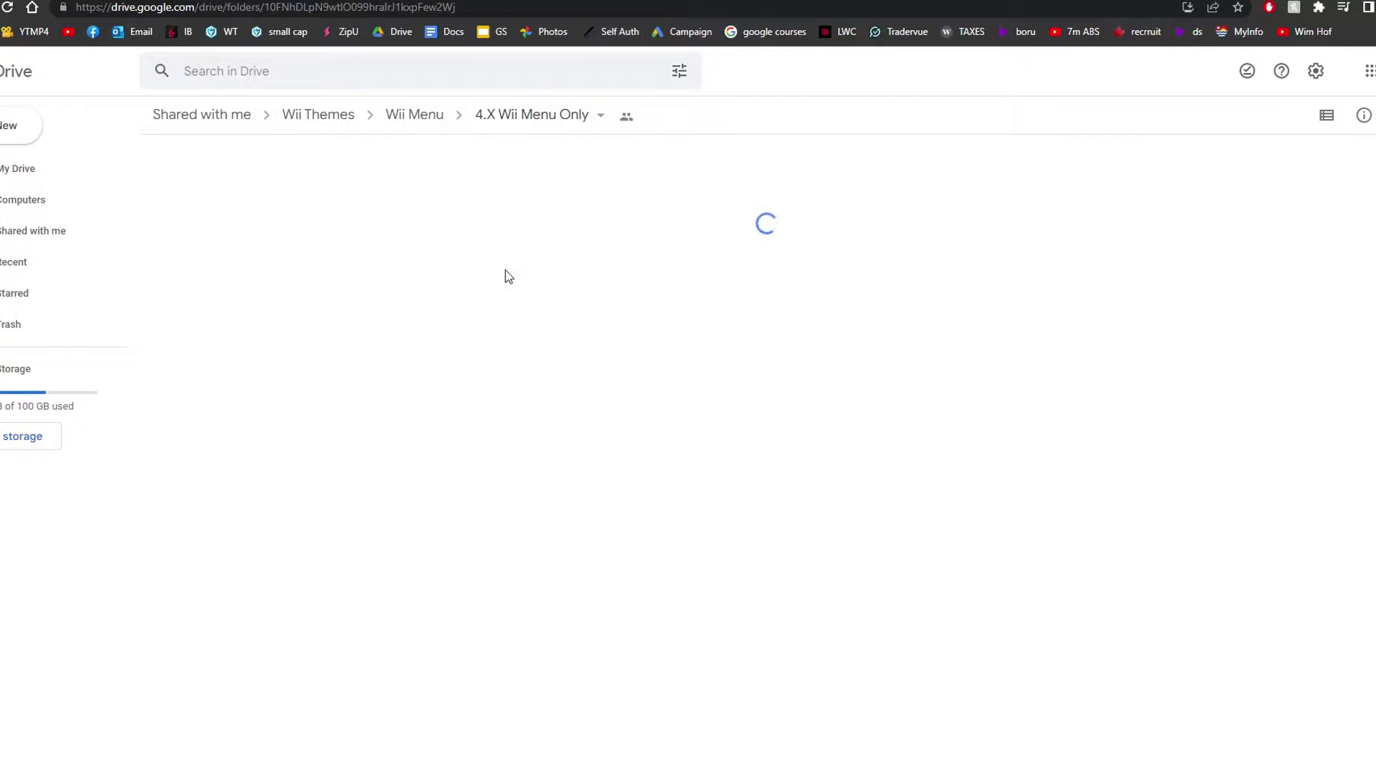
pyautogui.scroll(-15, 1249, 445)
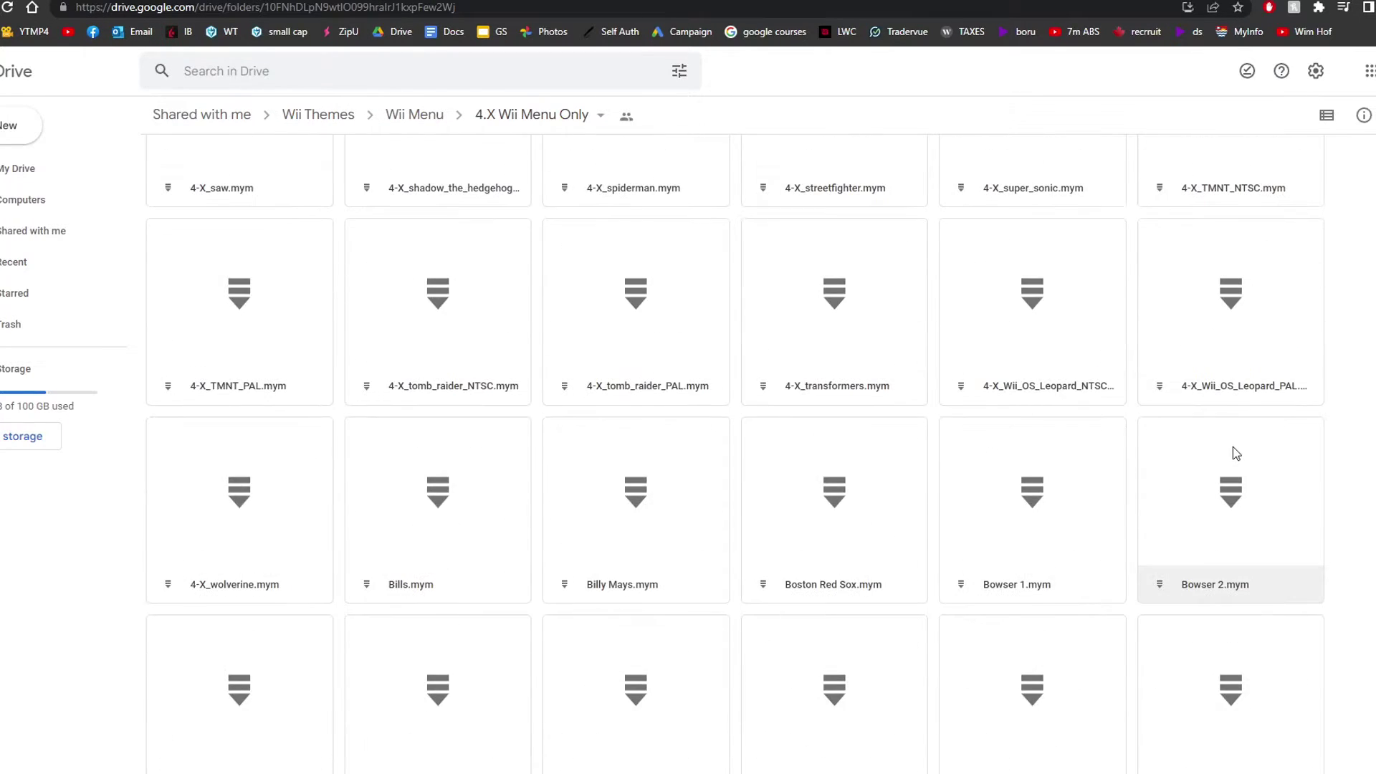
pyautogui.scroll(-5, 1233, 448)
pyautogui.scroll(-5, 1233, 453)
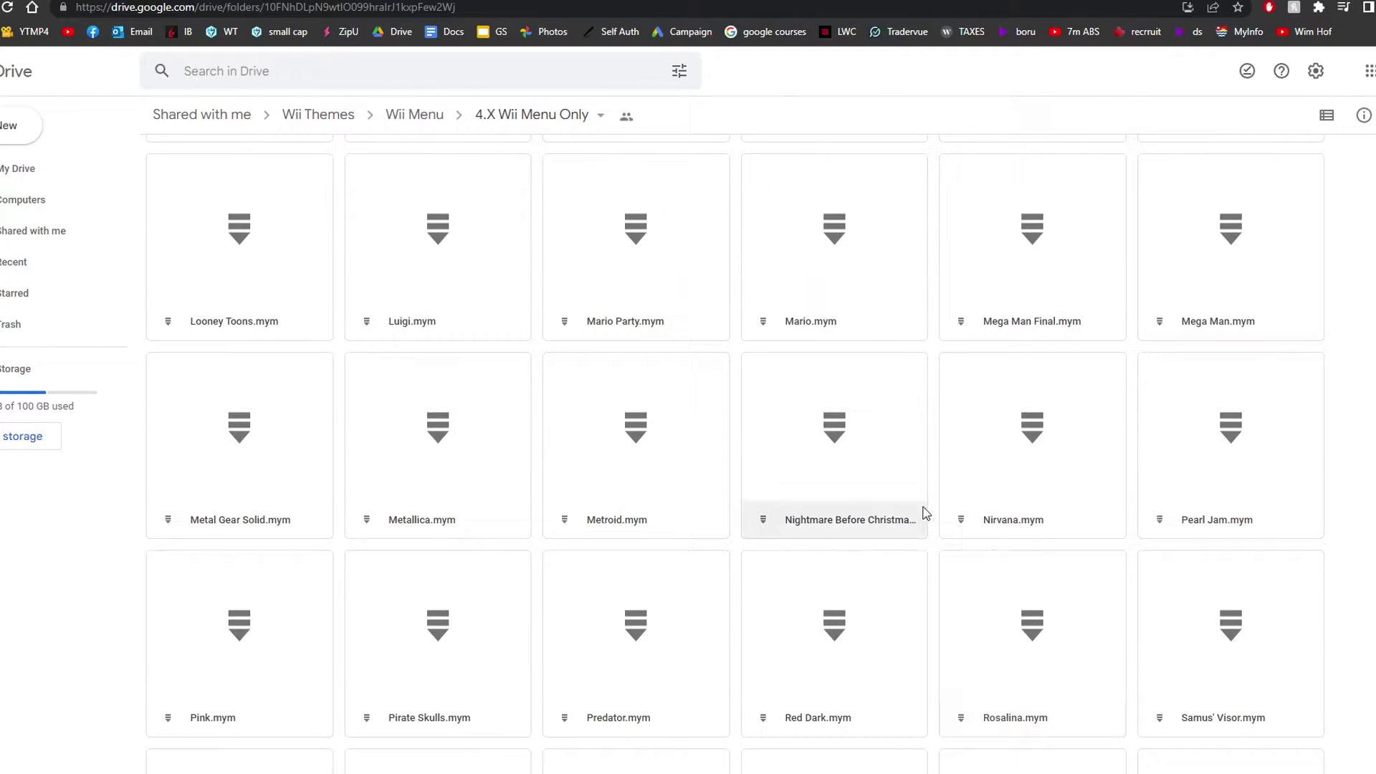
pyautogui.scroll(10, 925, 513)
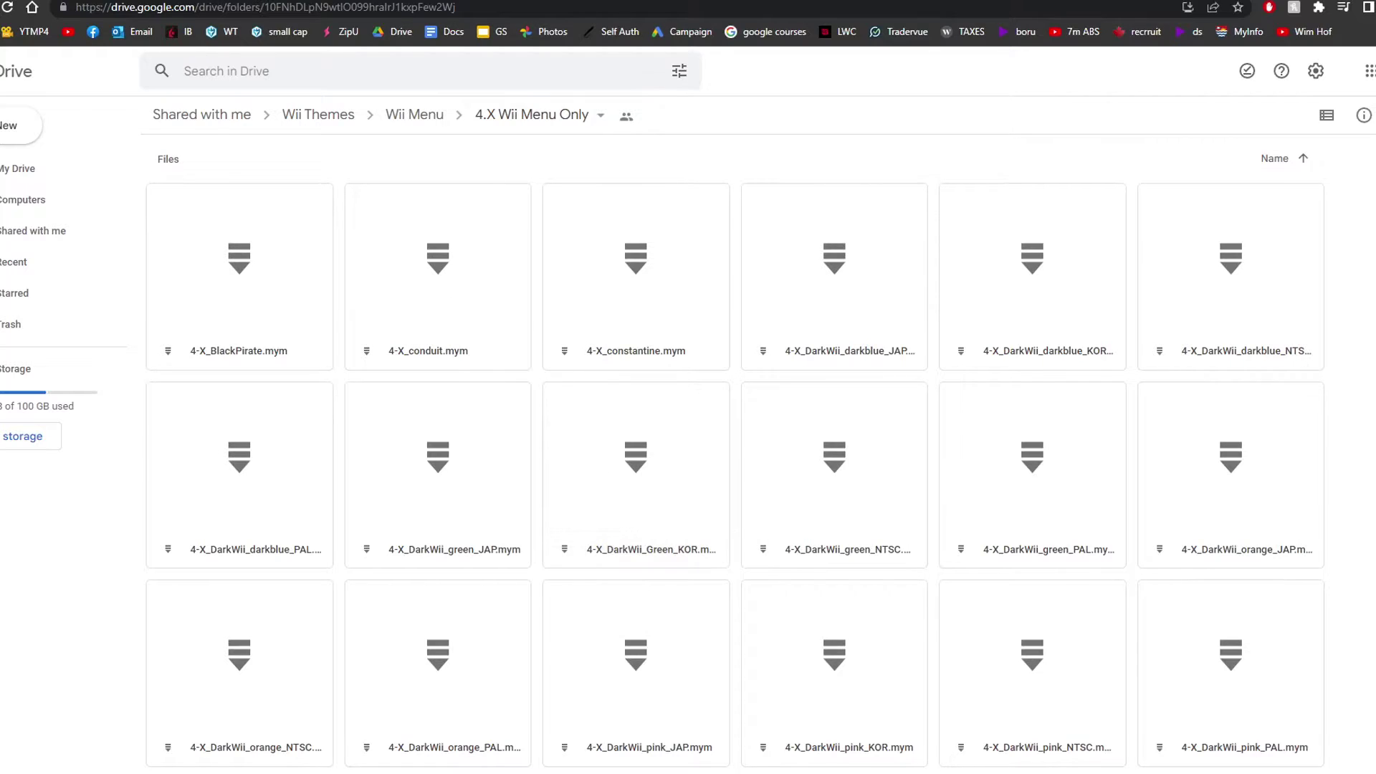
pyautogui.hotkey('ctrl', 'w')
# - Download the 4-X_DarkWii_Red_NTSC.mym theme file
pyautogui.scroll(-5, 927, 458)
pyautogui.click(1260, 518)
pyautogui.rightClick(1240, 488)
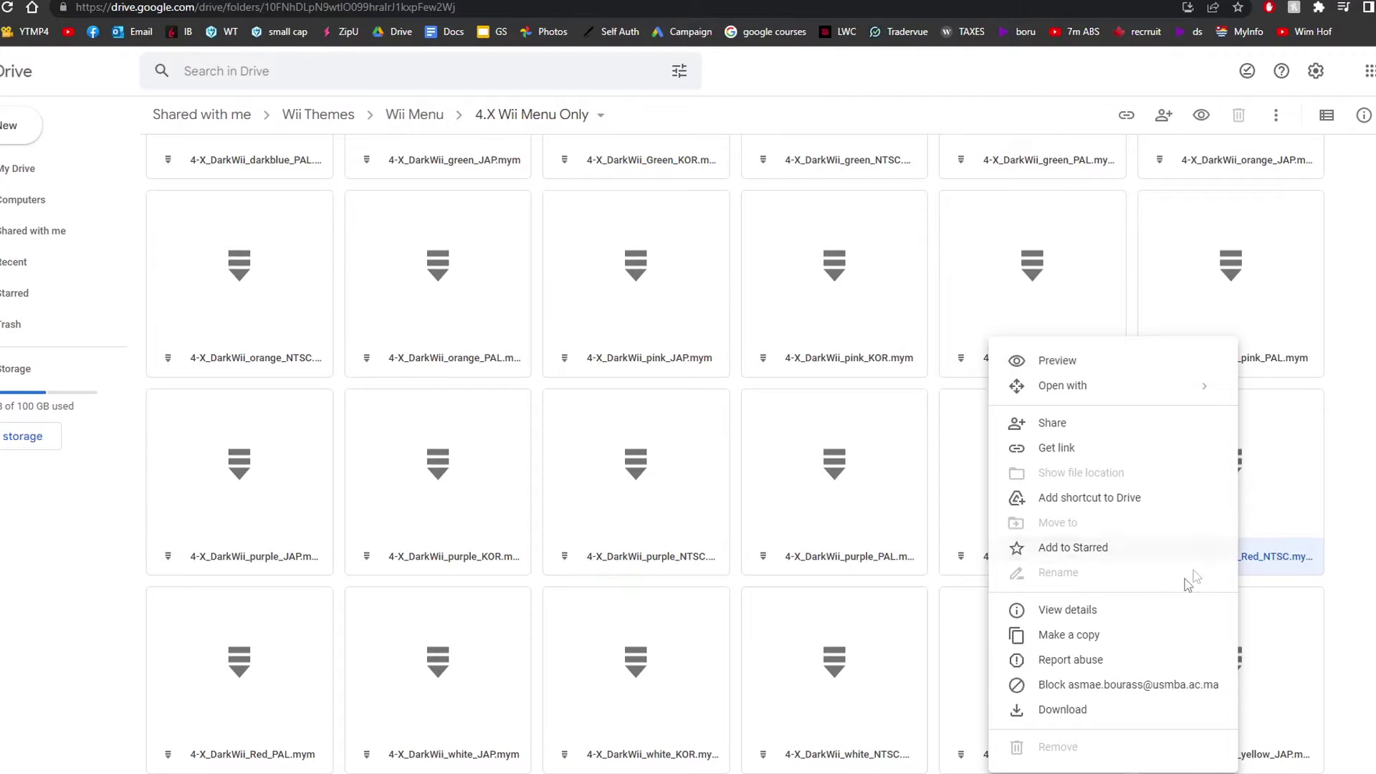
pyautogui.click(1081, 711)
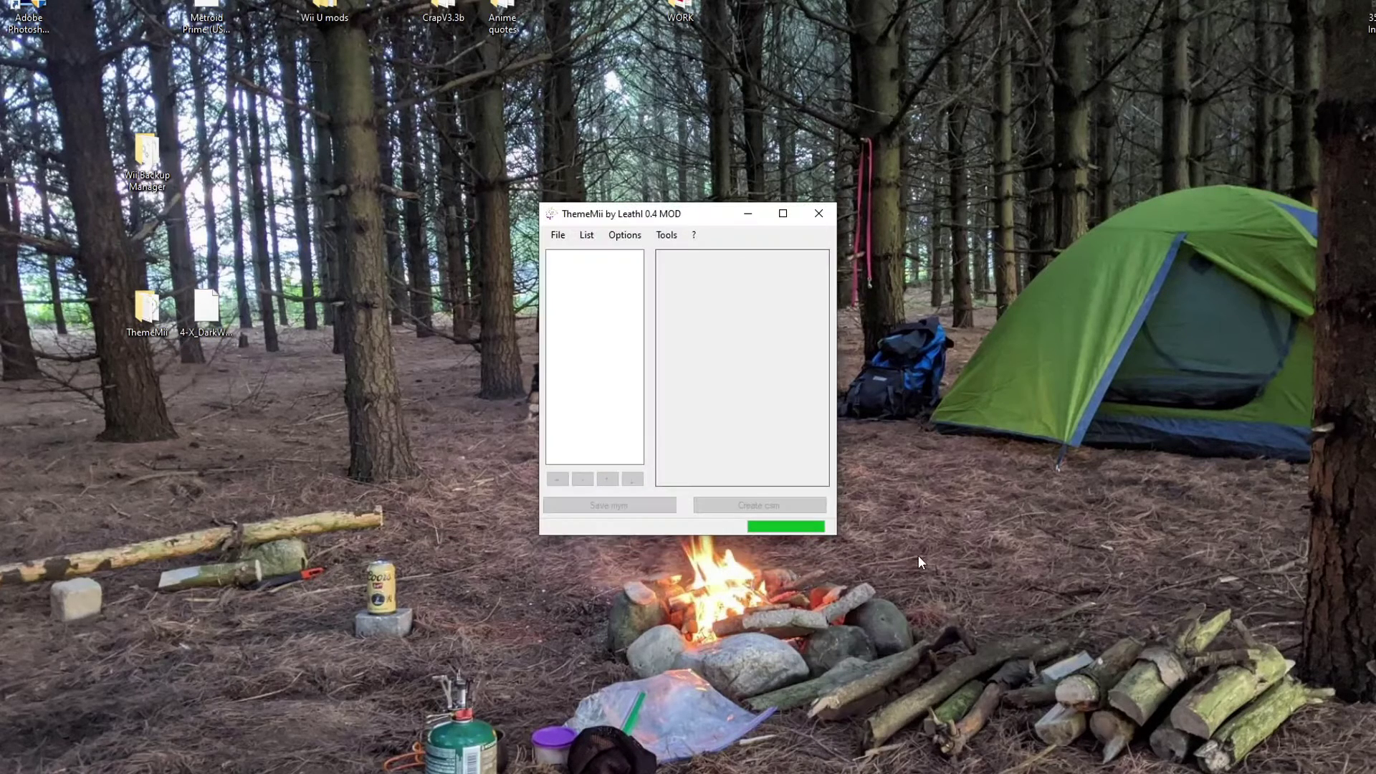
# - Position ThemeMii beside the desktop file and drag 4-X_DarkWii_Red_NTSC.mym into it
pyautogui.moveTo(715, 219); pyautogui.dragTo(676, 215)
pyautogui.moveTo(147, 308); pyautogui.dragTo(443, 387)
pyautogui.moveTo(207, 309); pyautogui.dragTo(443, 308)
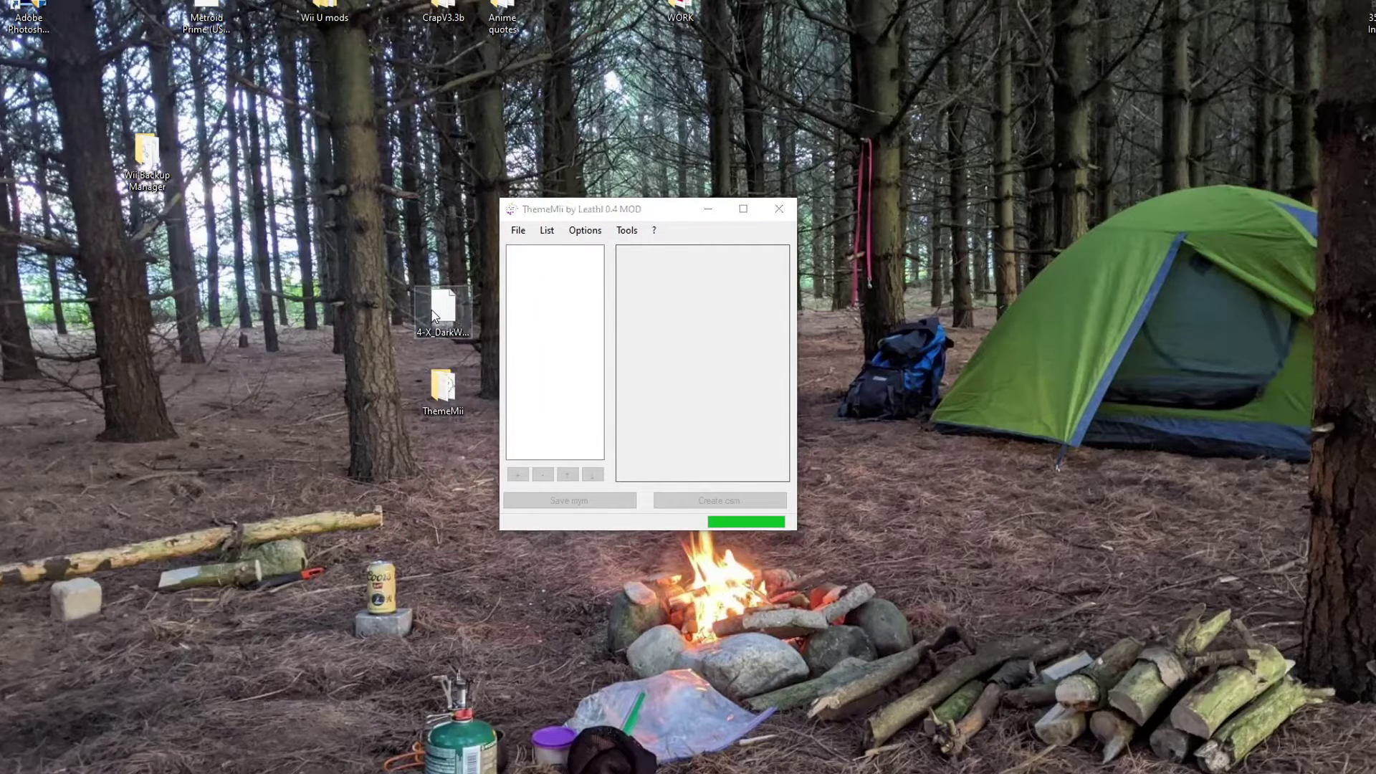
pyautogui.moveTo(521, 276); pyautogui.dragTo(690, 309)
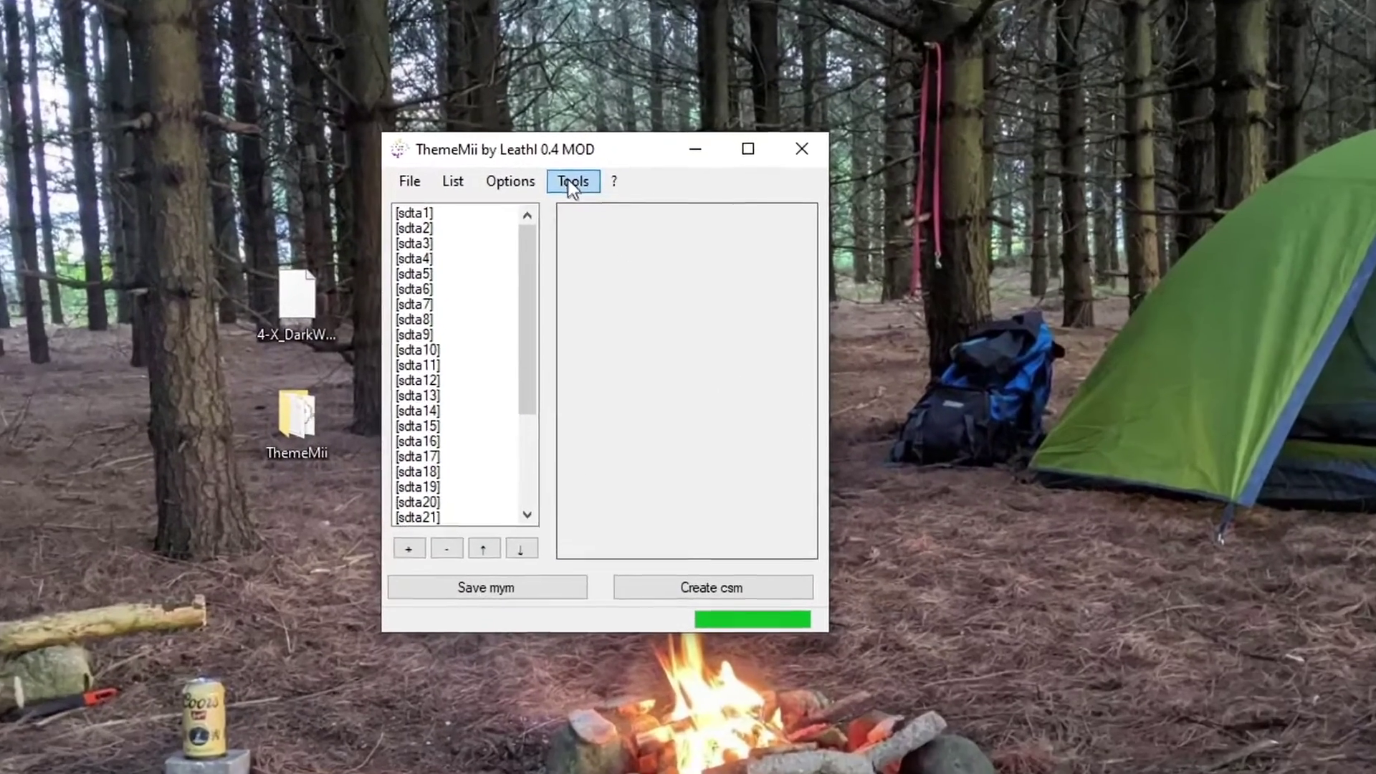
# - Download the 4.3 USA base app, entering the common-key code, and save 00000097.app to Downloads
pyautogui.click(627, 231)
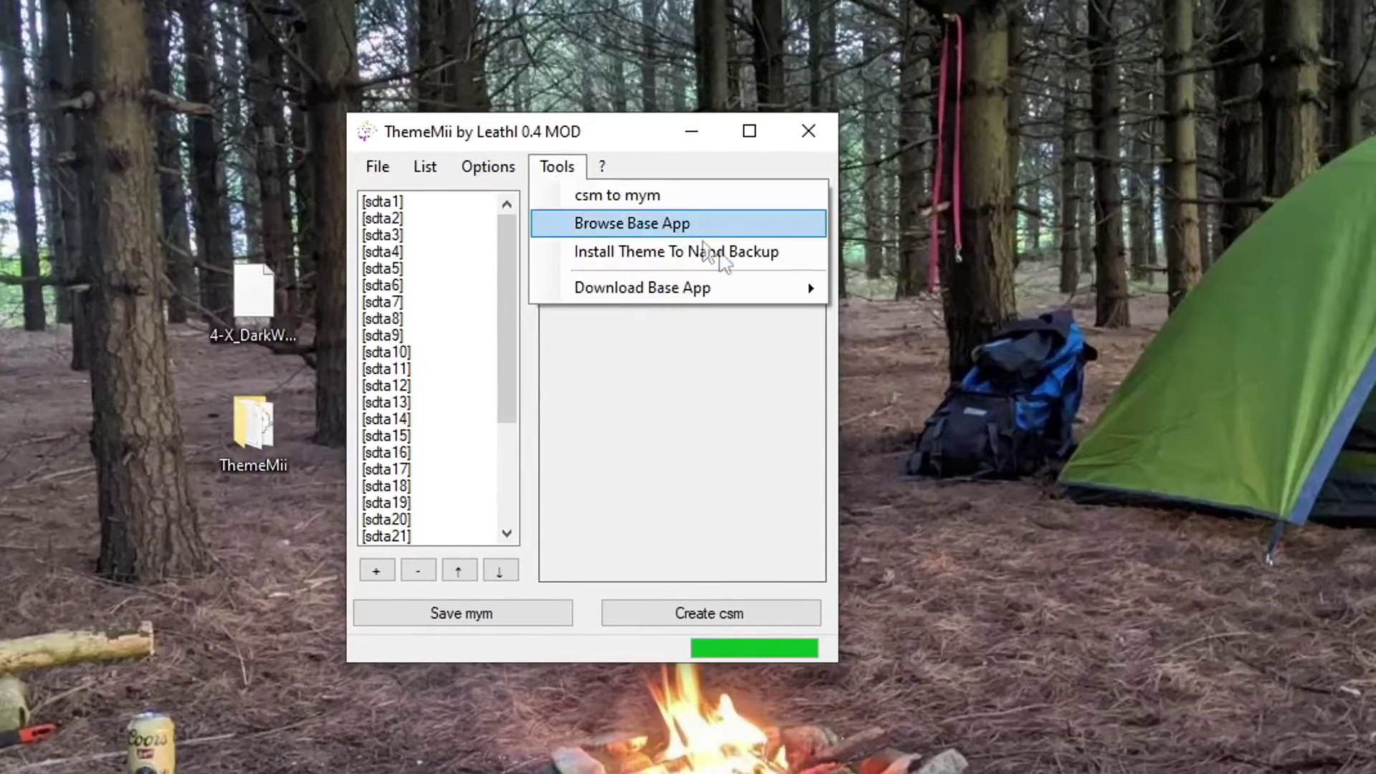
pyautogui.moveTo(781, 288)
pyautogui.moveTo(896, 318)
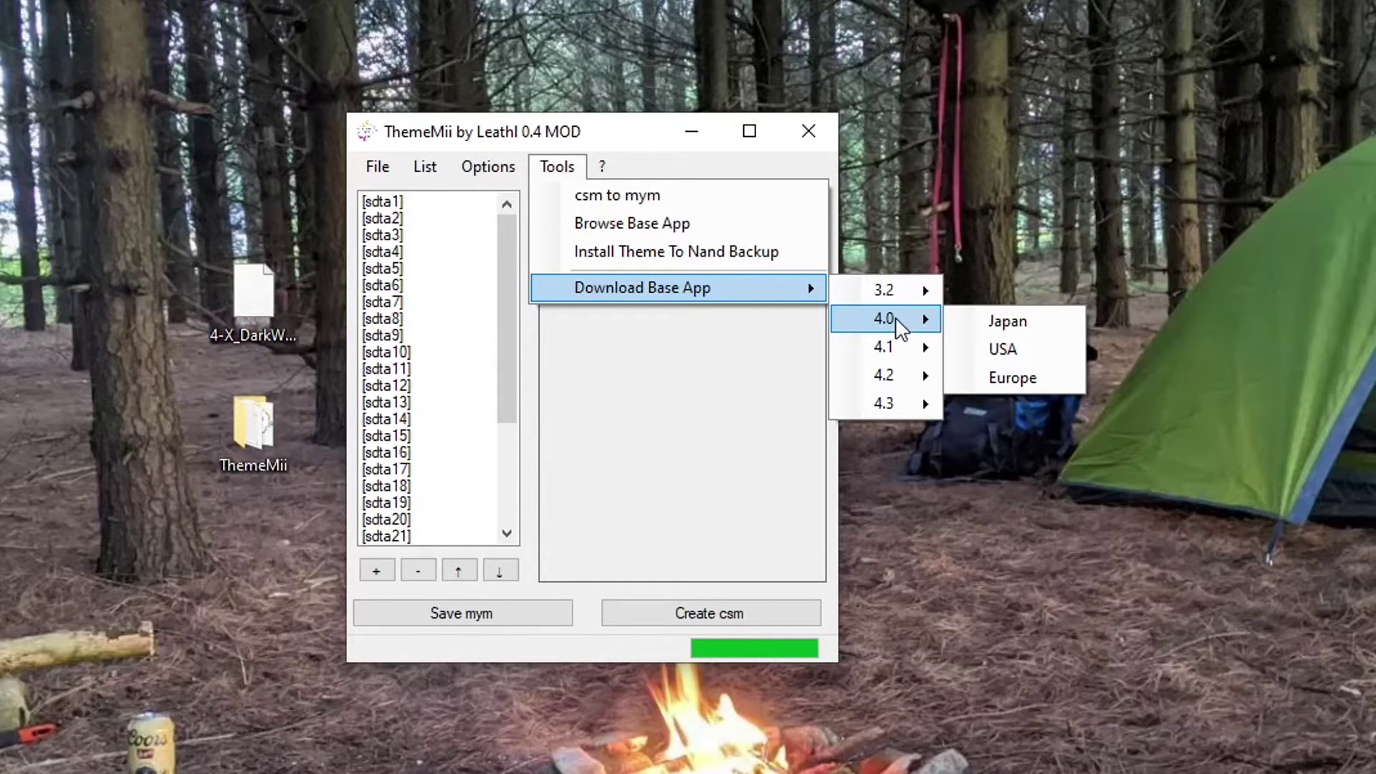
pyautogui.moveTo(887, 406)
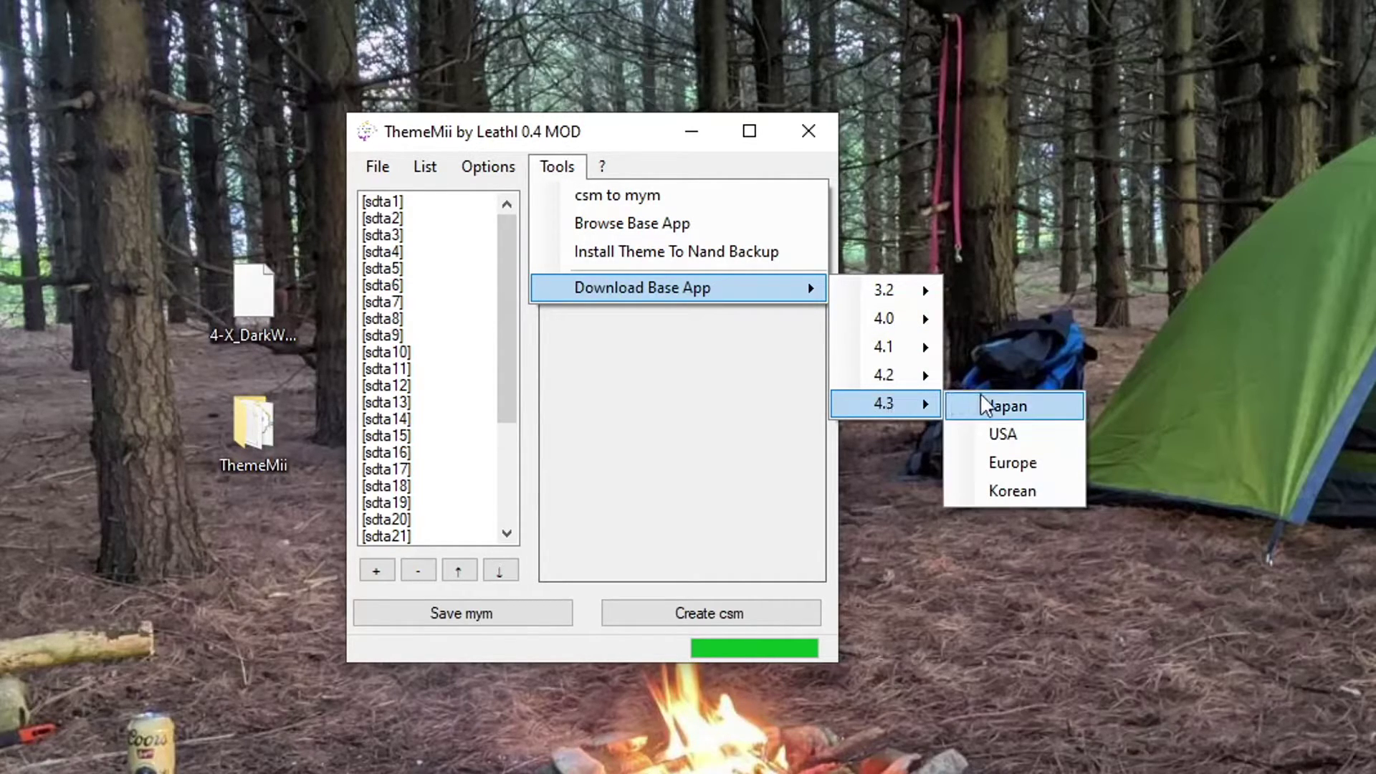
pyautogui.click(1025, 436)
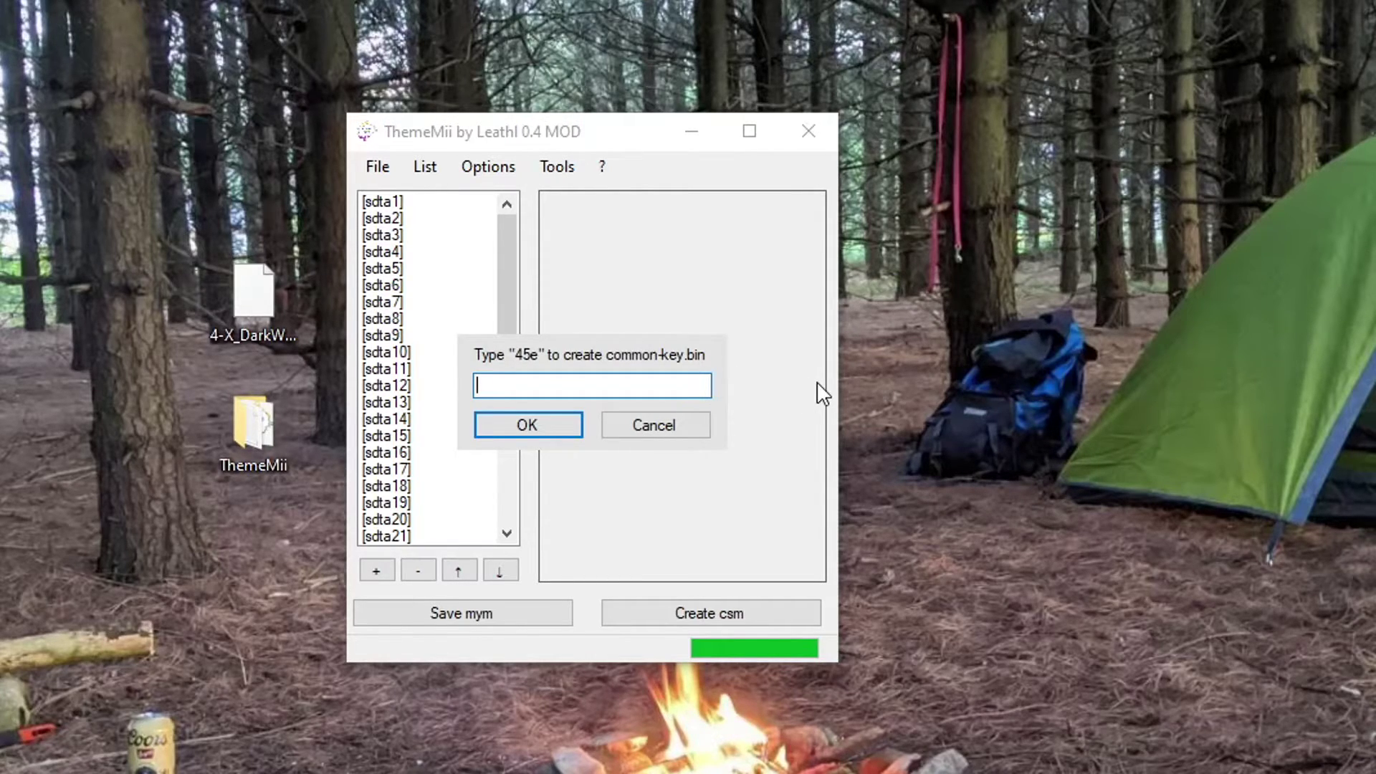
pyautogui.write('45e')
pyautogui.click(531, 424)
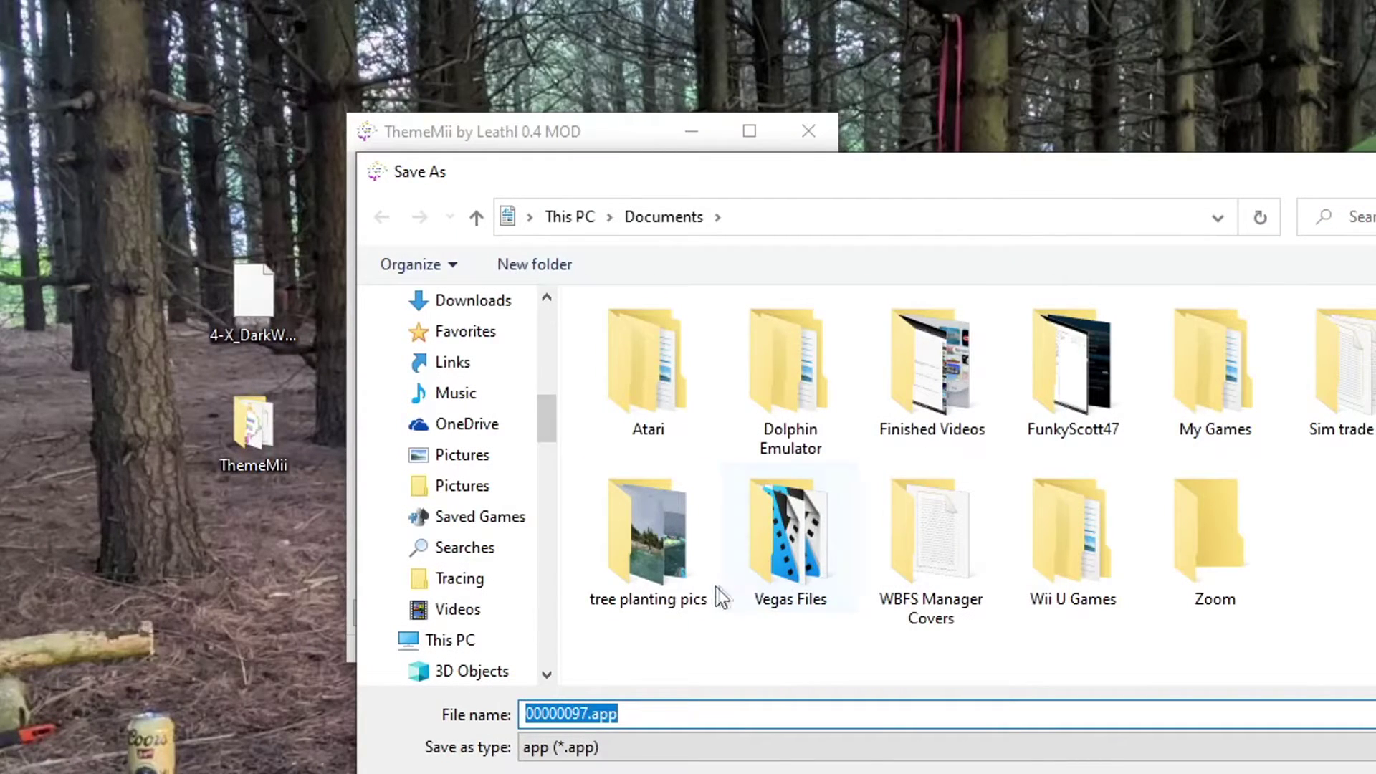
pyautogui.click(473, 301)
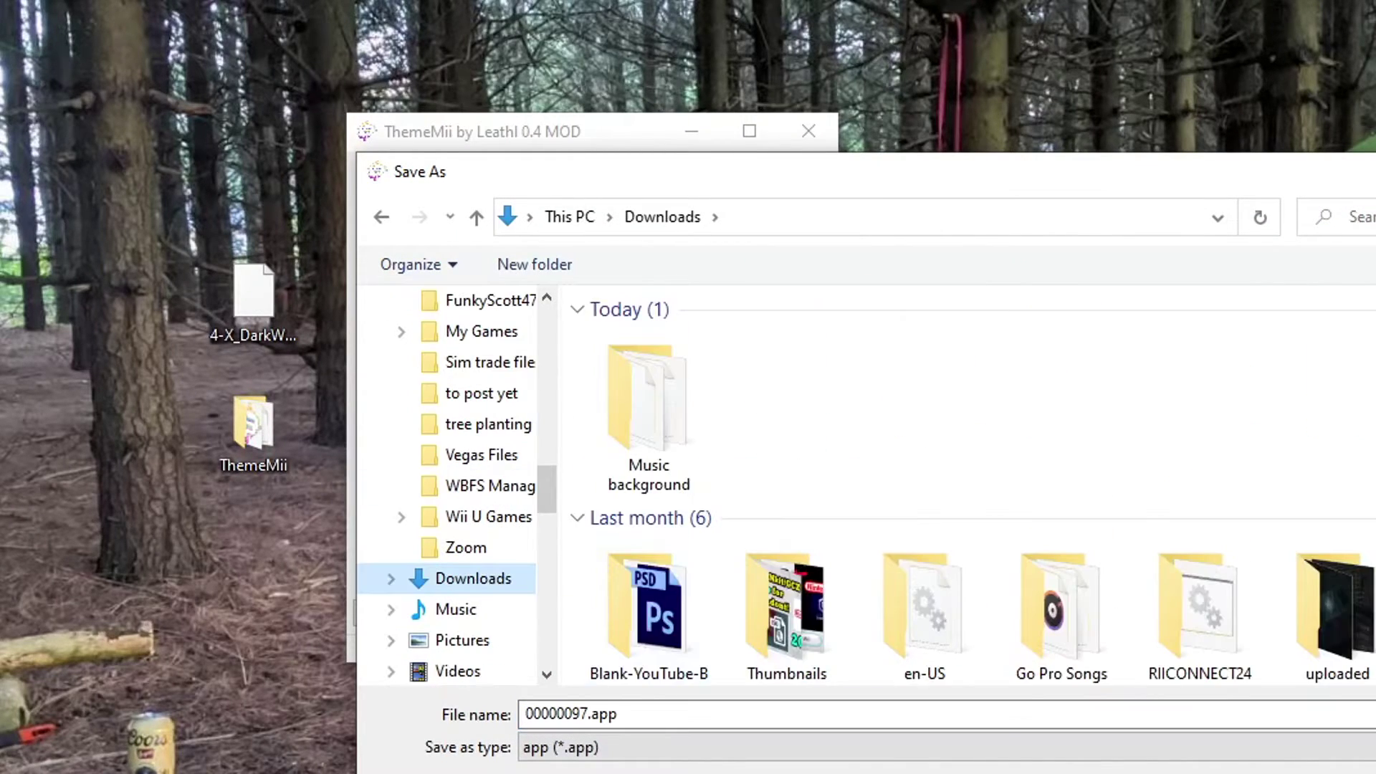
pyautogui.press('Return')
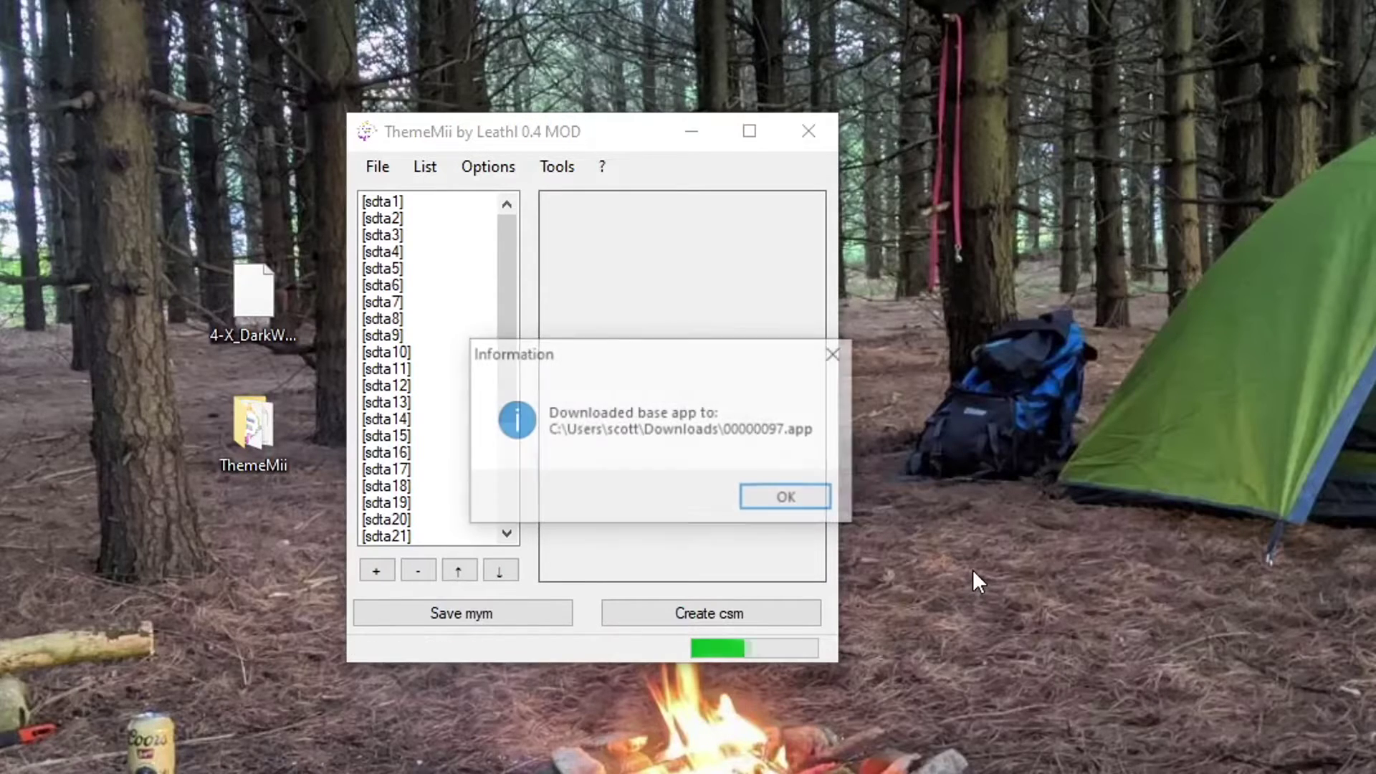
pyautogui.click(789, 499)
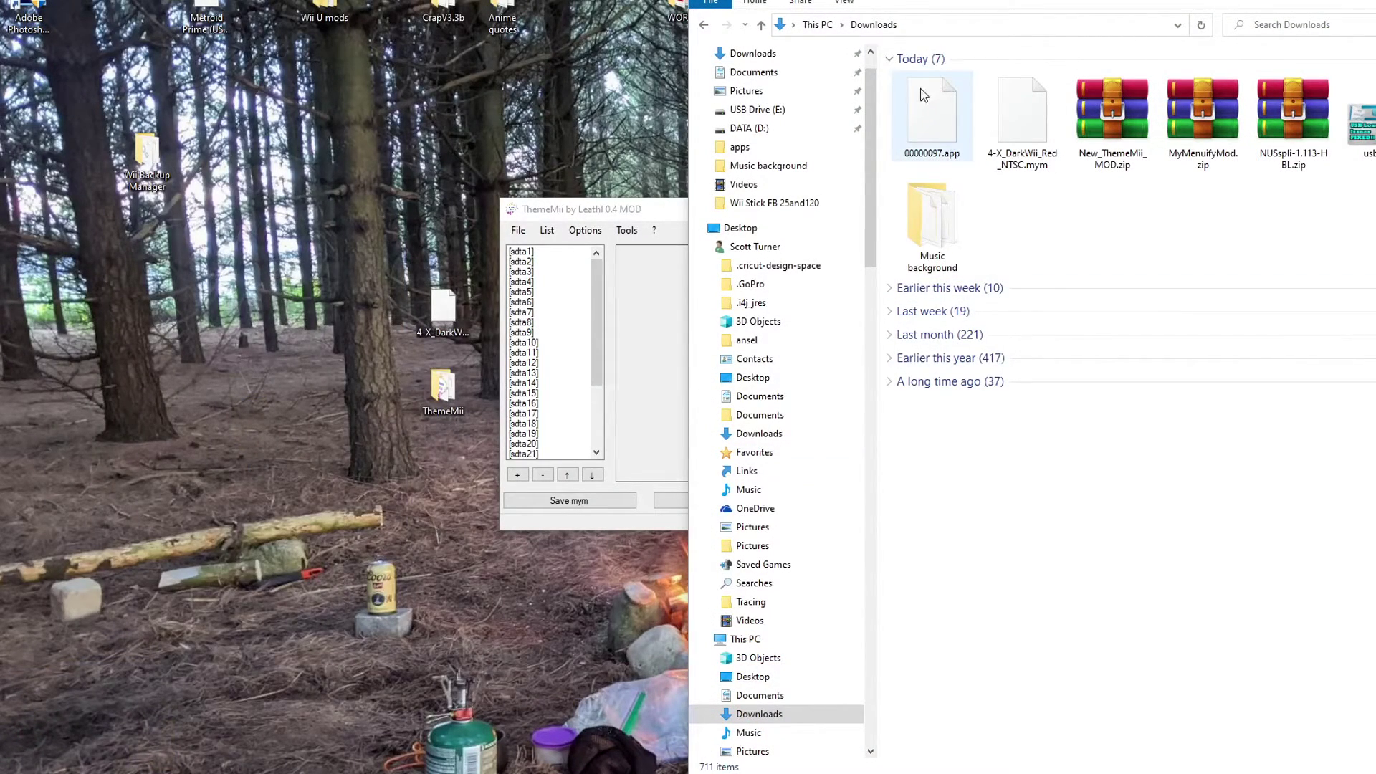
# - Create 4-X_DarkWii_Red_NTSC.csm from the 00000097.app base app, declining to save the mym
pyautogui.moveTo(1082, 2); pyautogui.dragTo(1172, 26)
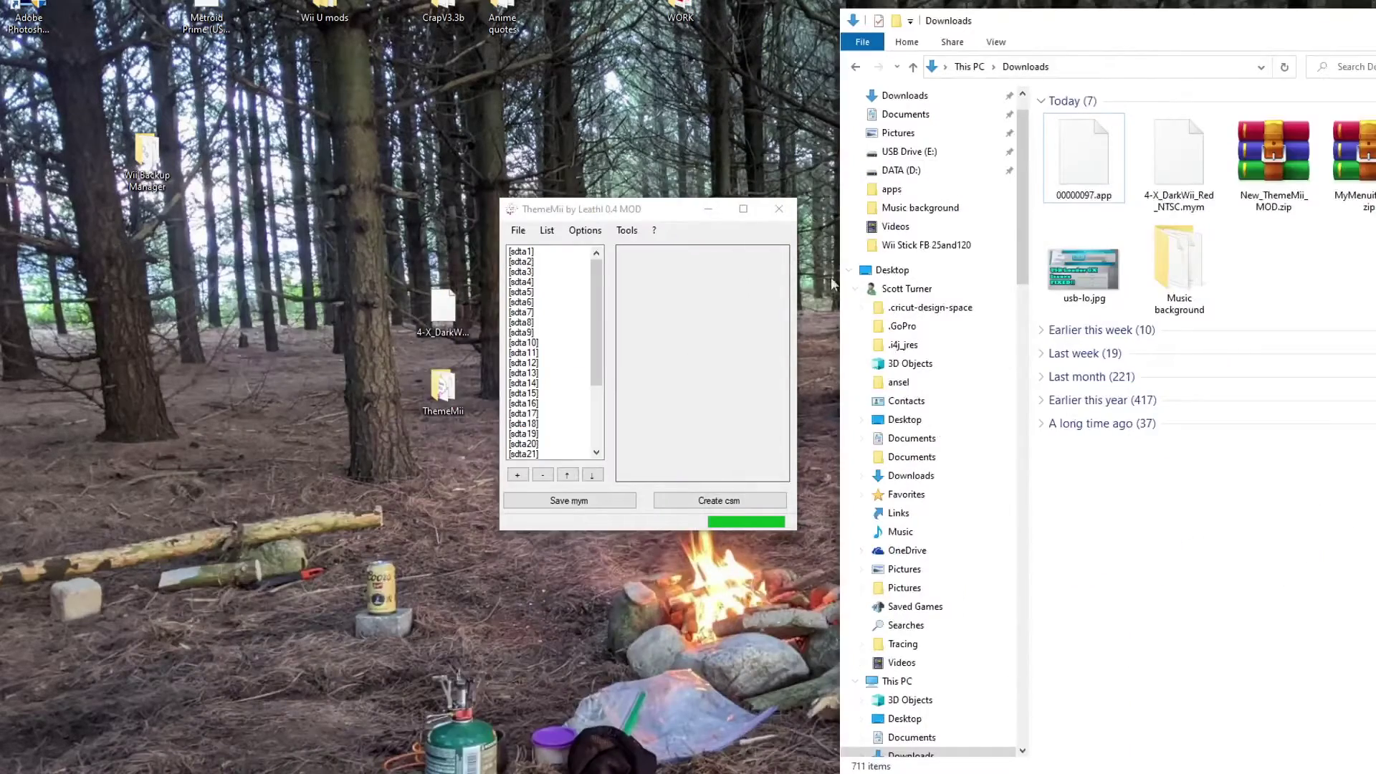
pyautogui.click(737, 505)
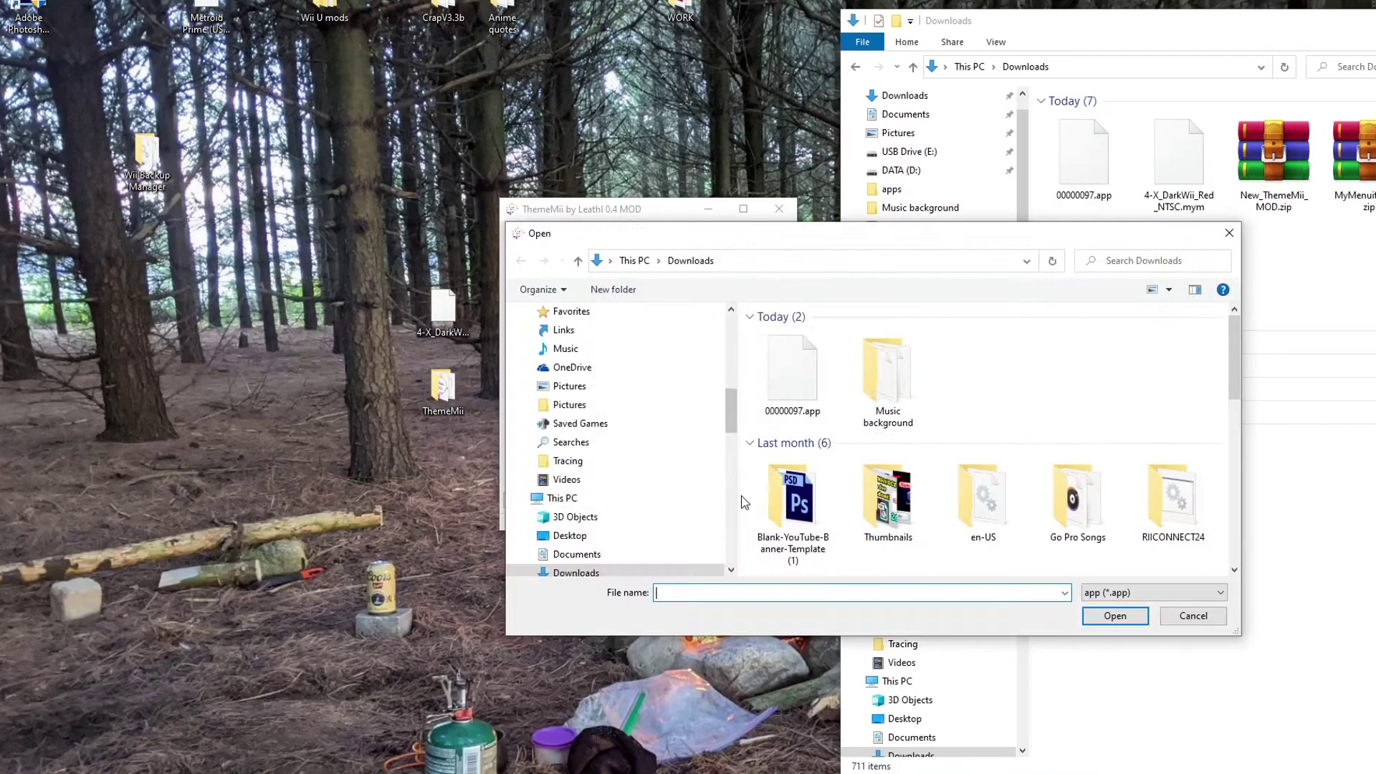
pyautogui.click(801, 388)
pyautogui.click(1129, 618)
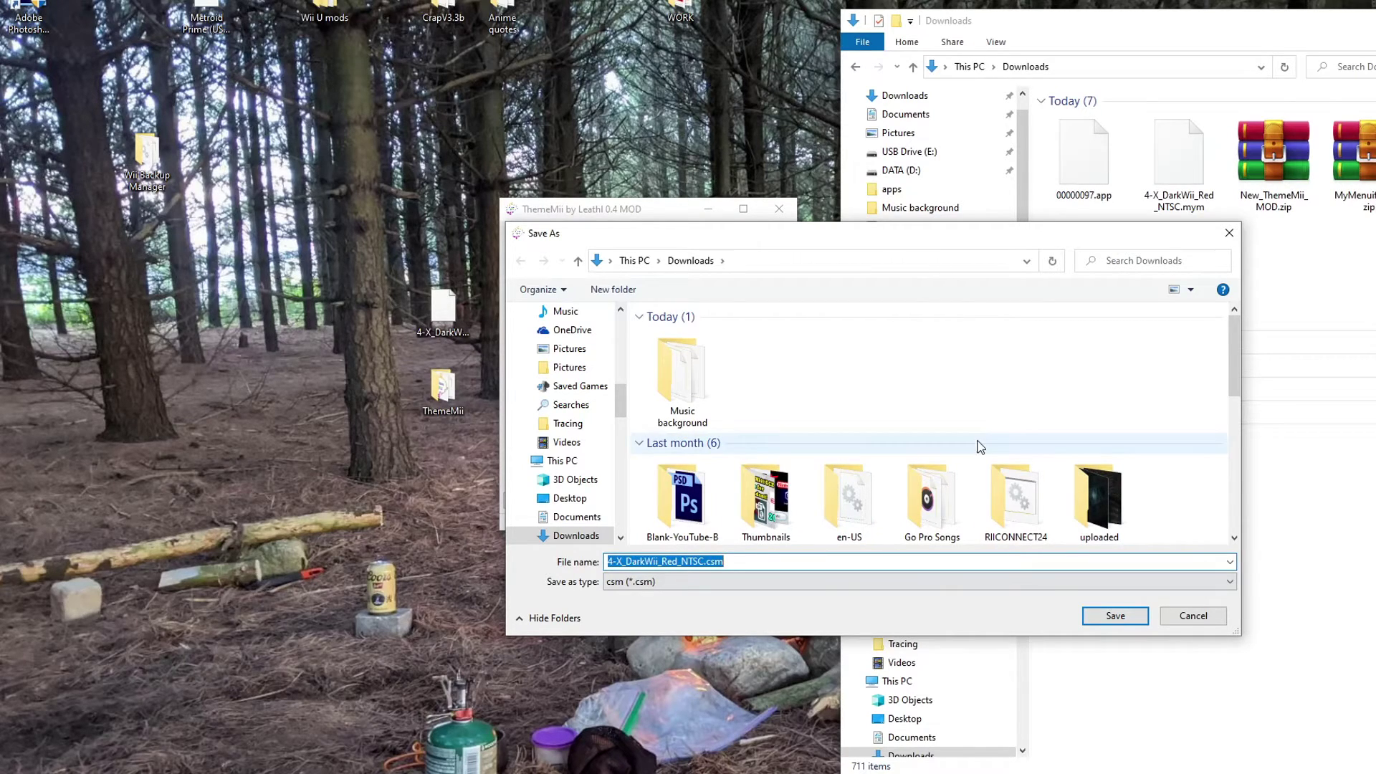
pyautogui.click(1122, 621)
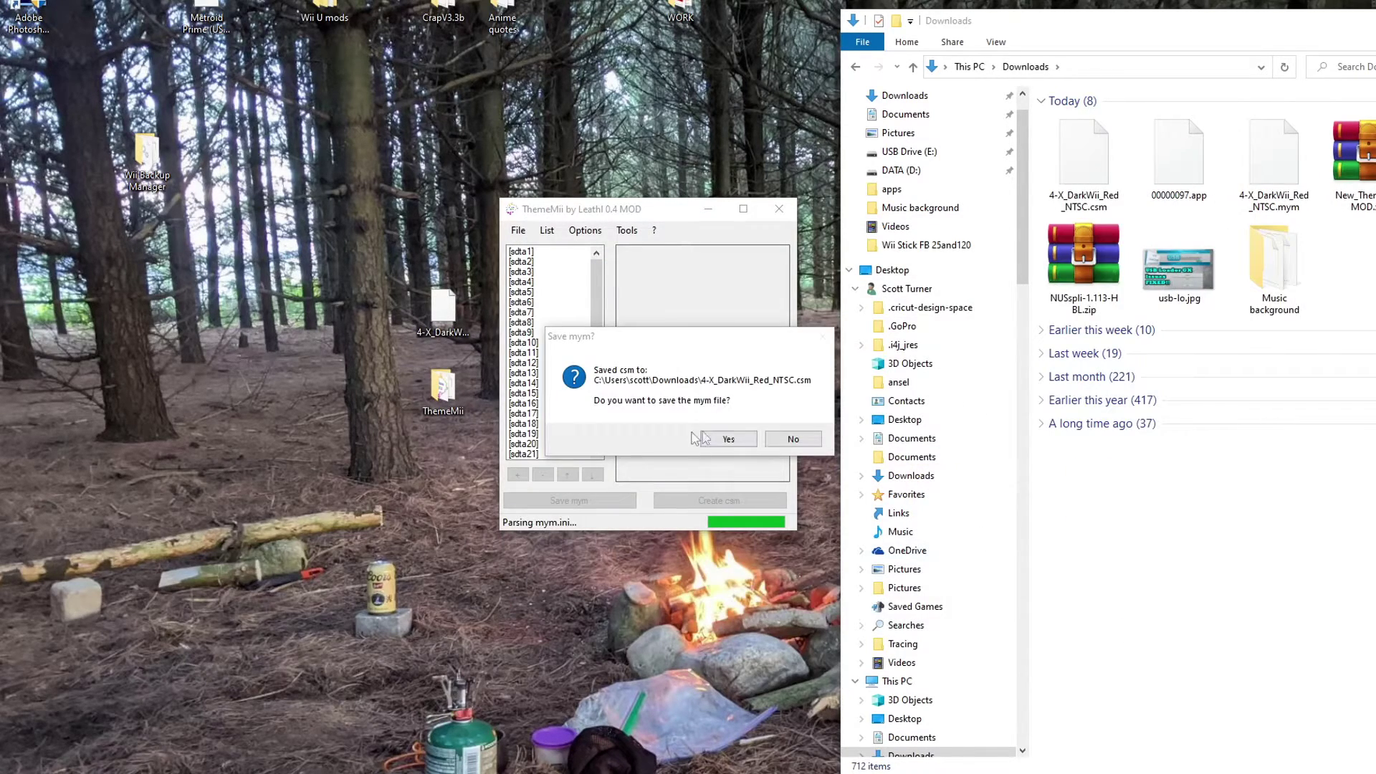
pyautogui.click(801, 438)
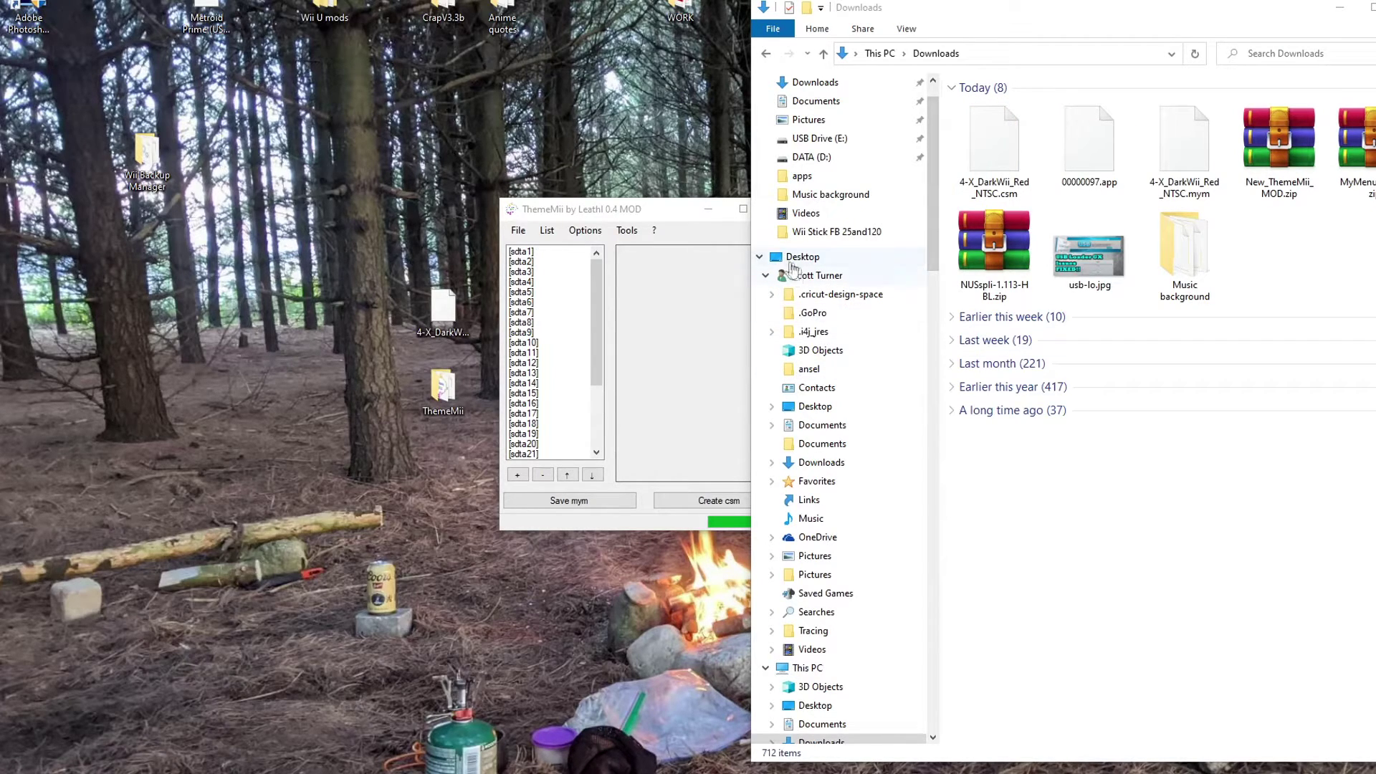
# - Close ThemeMii without saving the mym file
pyautogui.click(731, 209)
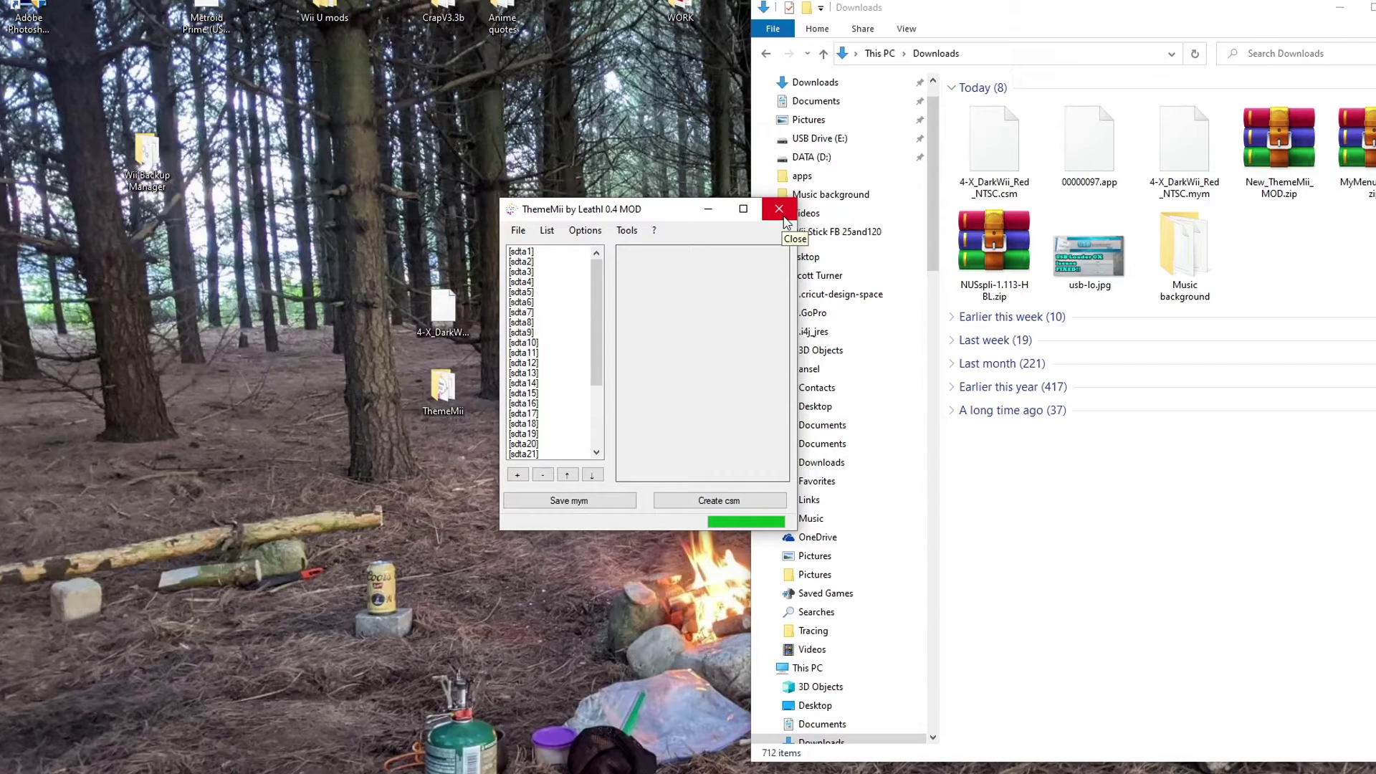
pyautogui.click(779, 210)
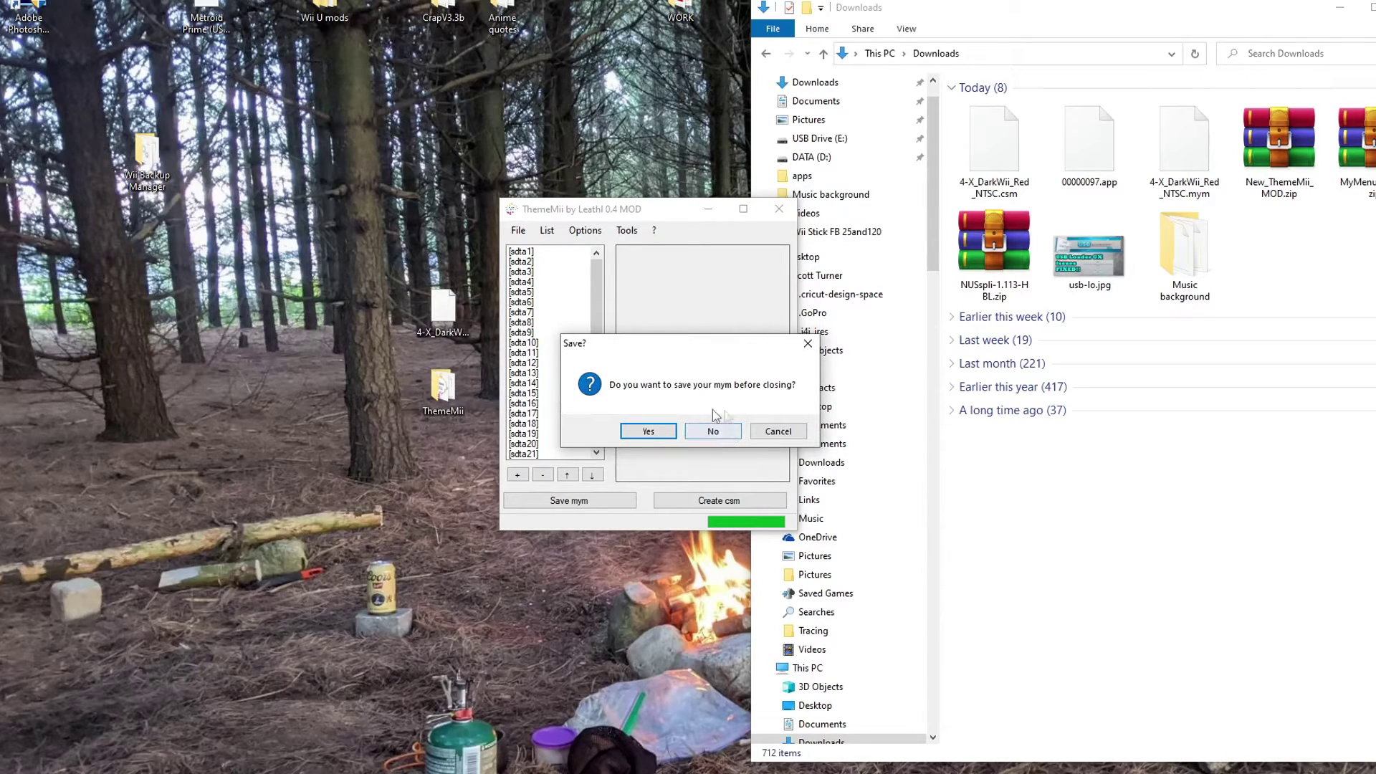
pyautogui.click(727, 442)
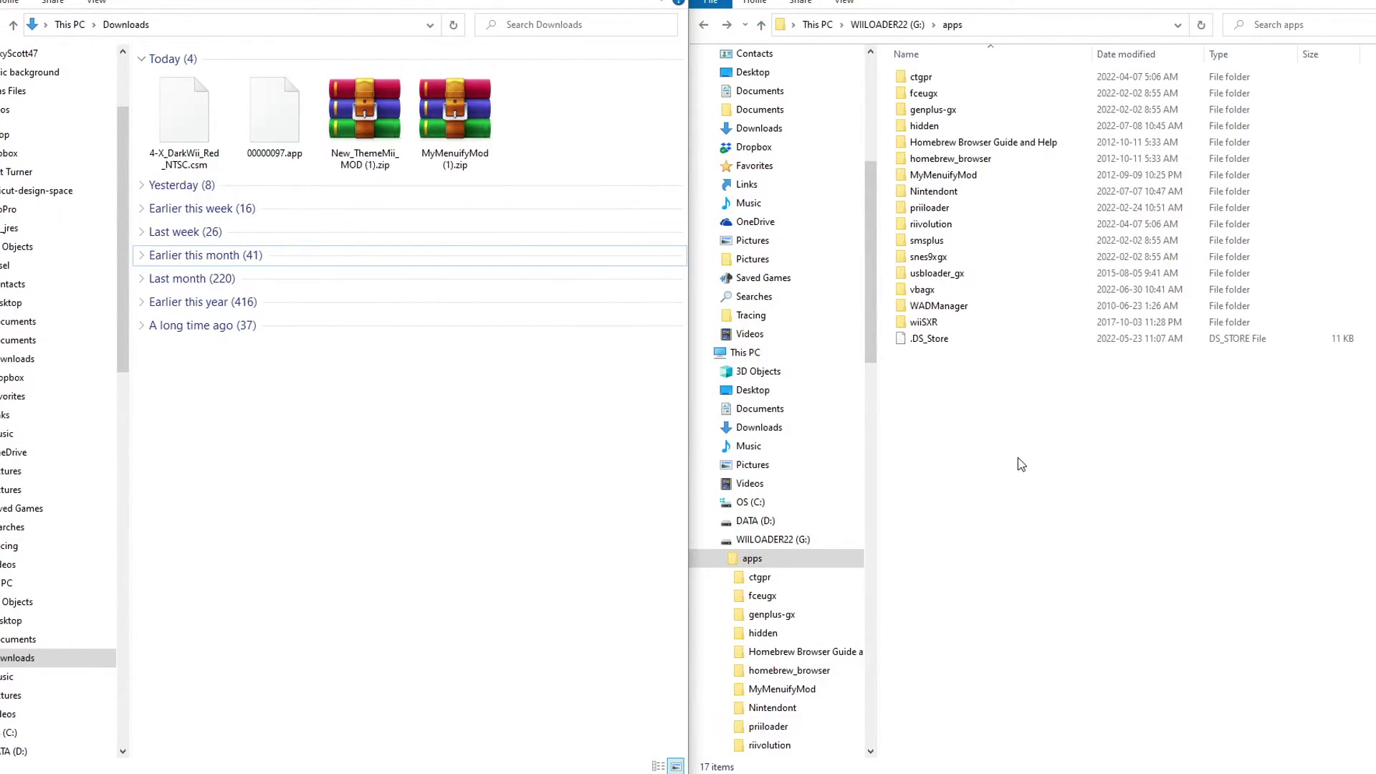
# - Create a new folder named 'modthemes' at the root of the WIILOADER22 (G:) drive
pyautogui.hotkey('alt', 'Up')
pyautogui.rightClick(983, 716)
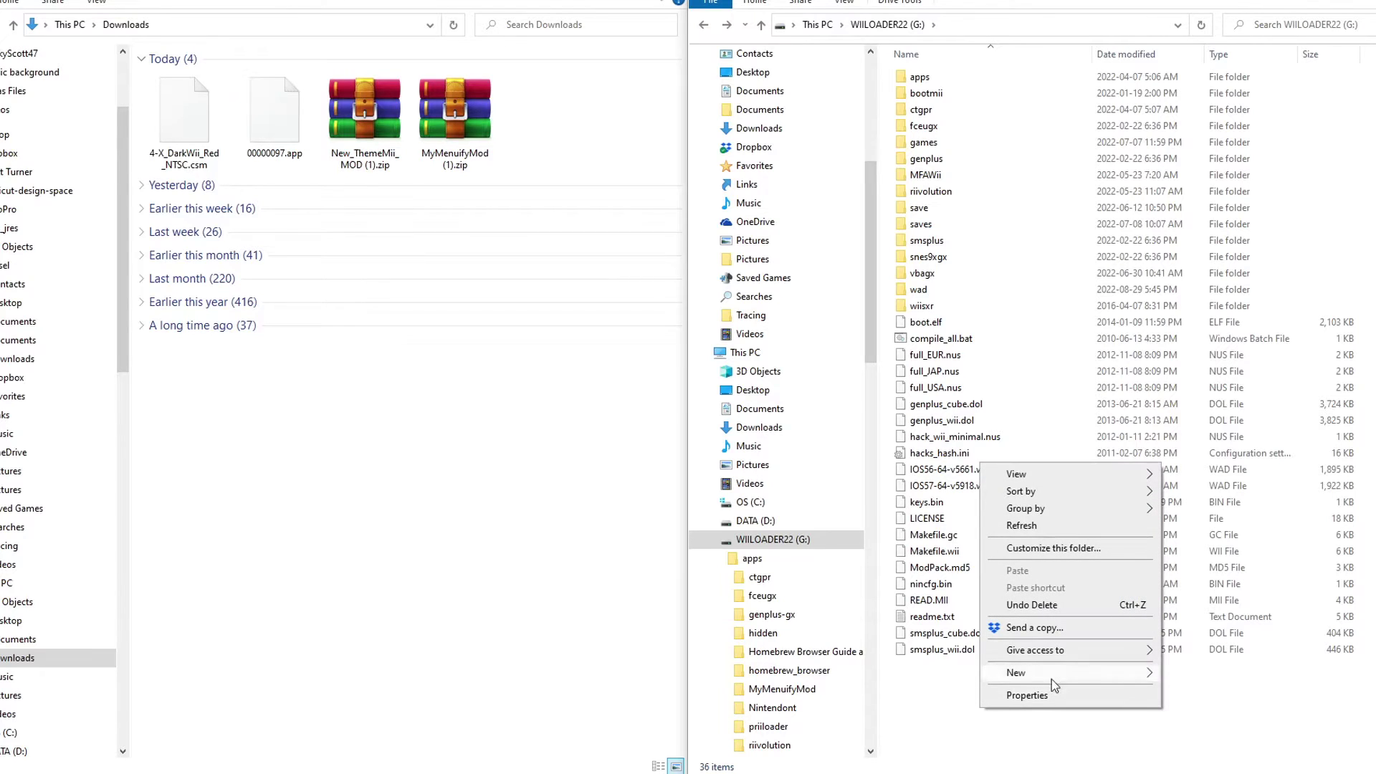
pyautogui.moveTo(1051, 678)
pyautogui.click(1207, 495)
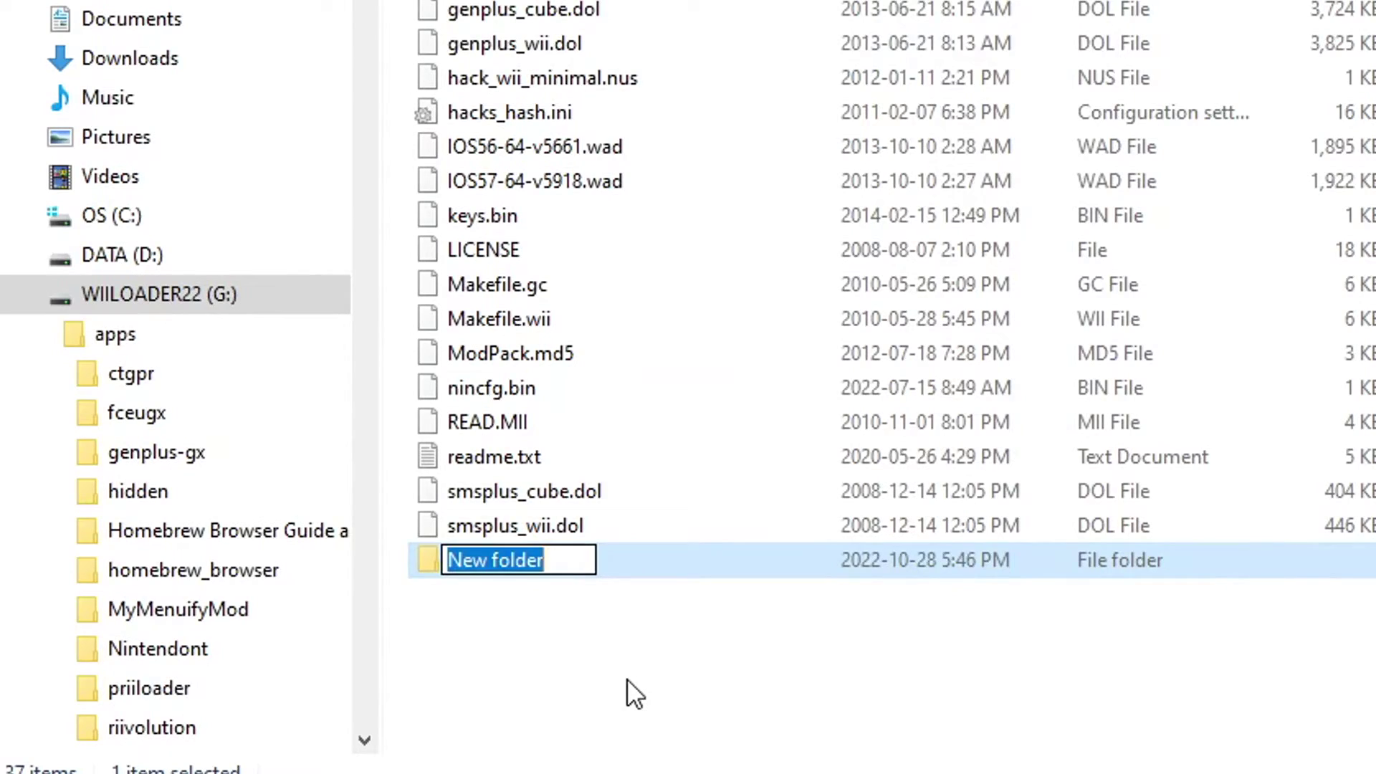
pyautogui.press('BackSpace')
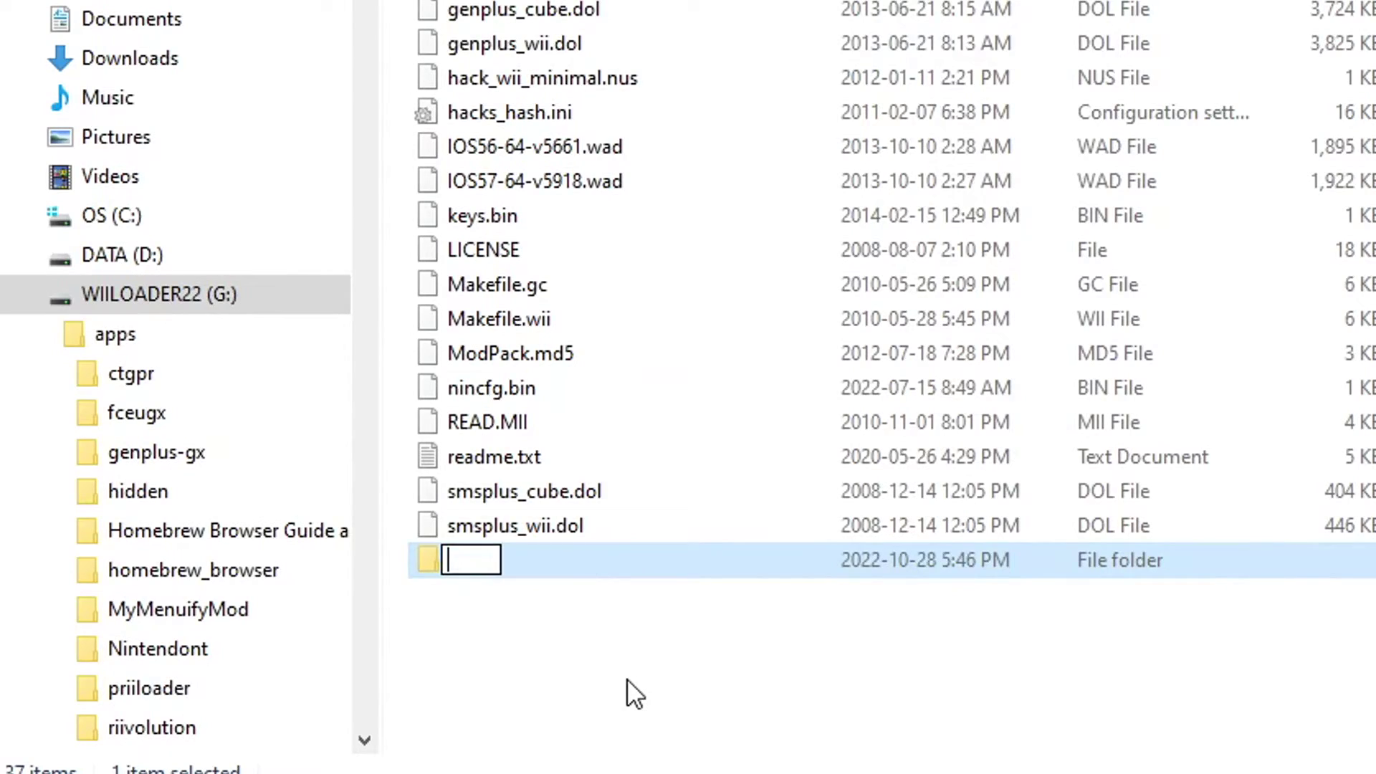
pyautogui.write('modthemes')
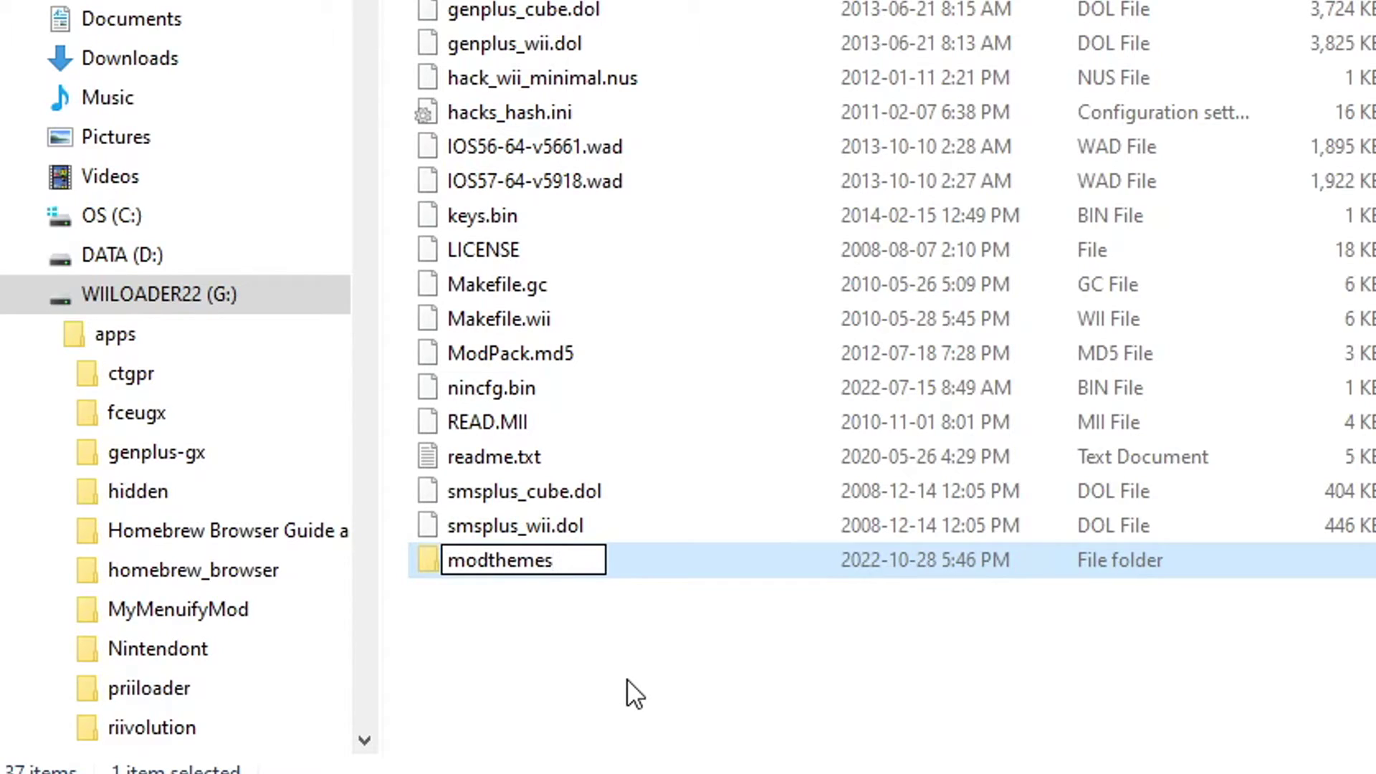
pyautogui.press('Return')
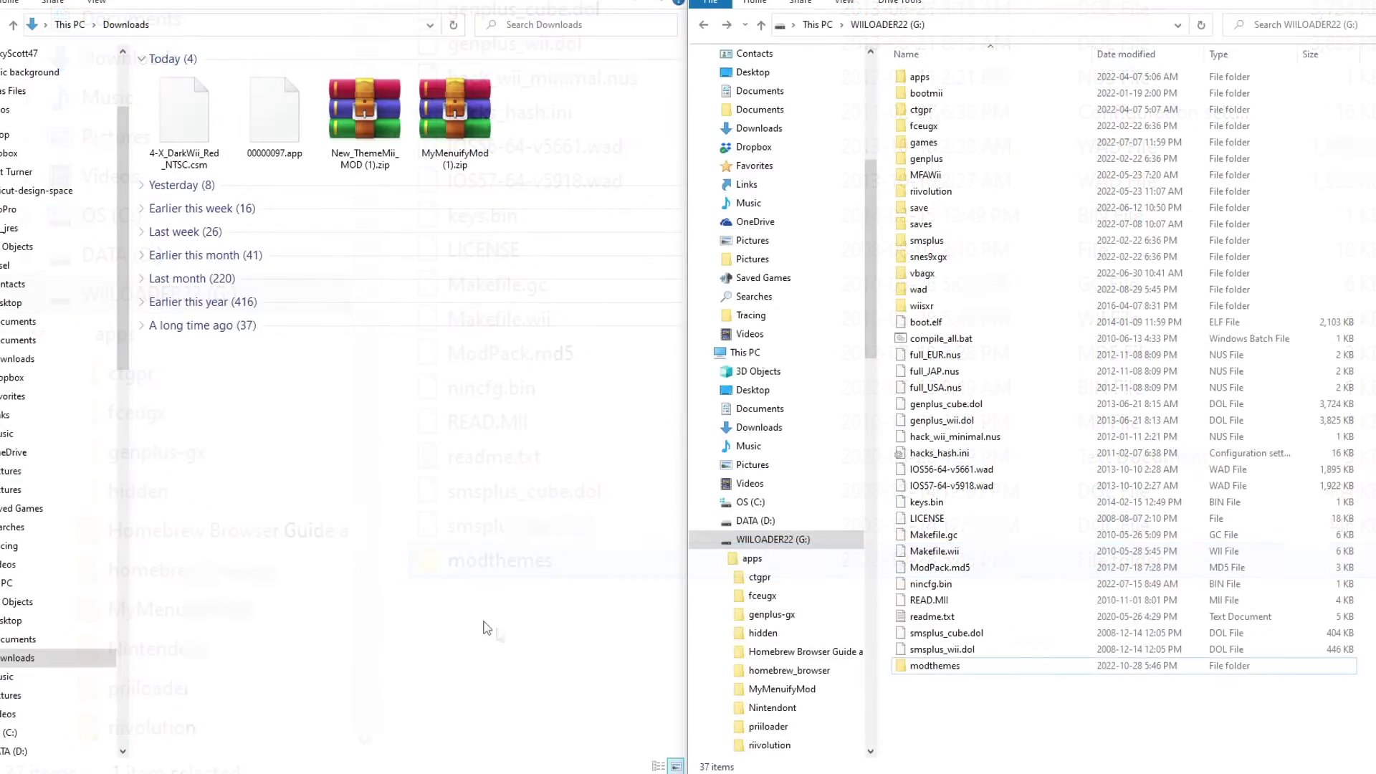
# - Copy 4-X_DarkWii_Red_NTSC.csm into modthemes, confirm it arrived, and return to the drive root
pyautogui.click(198, 140)
pyautogui.moveTo(607, 295); pyautogui.dragTo(937, 668)
pyautogui.doubleClick(962, 192)
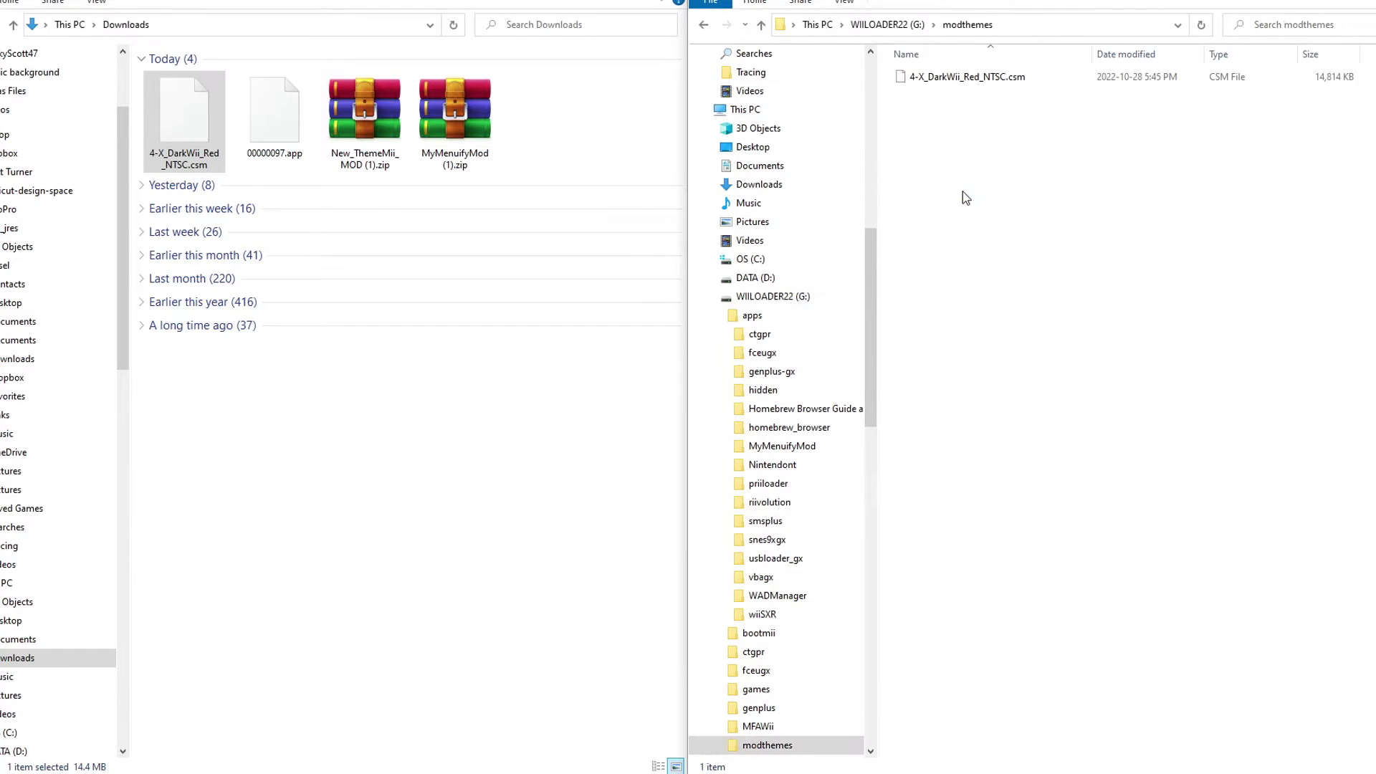
pyautogui.click(1007, 82)
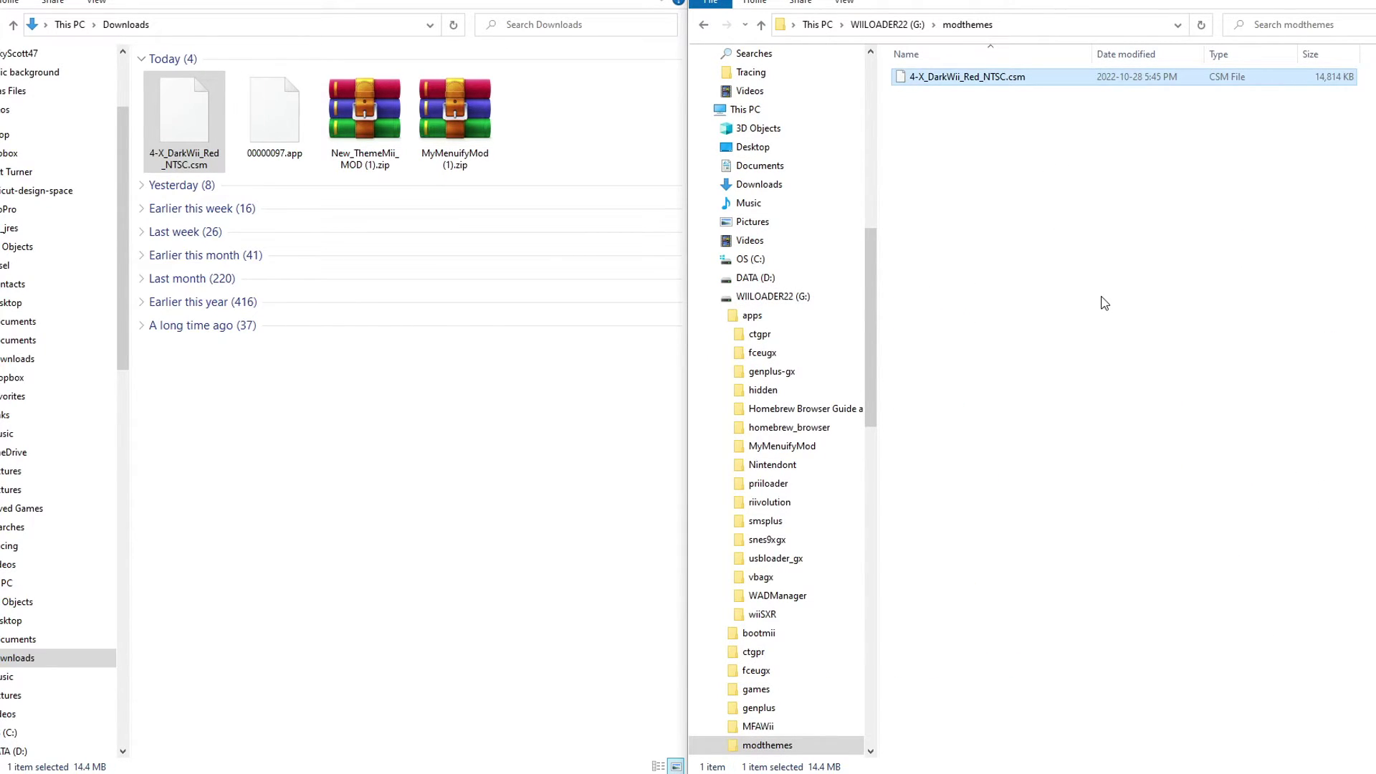
pyautogui.hotkey('alt', 'Left')
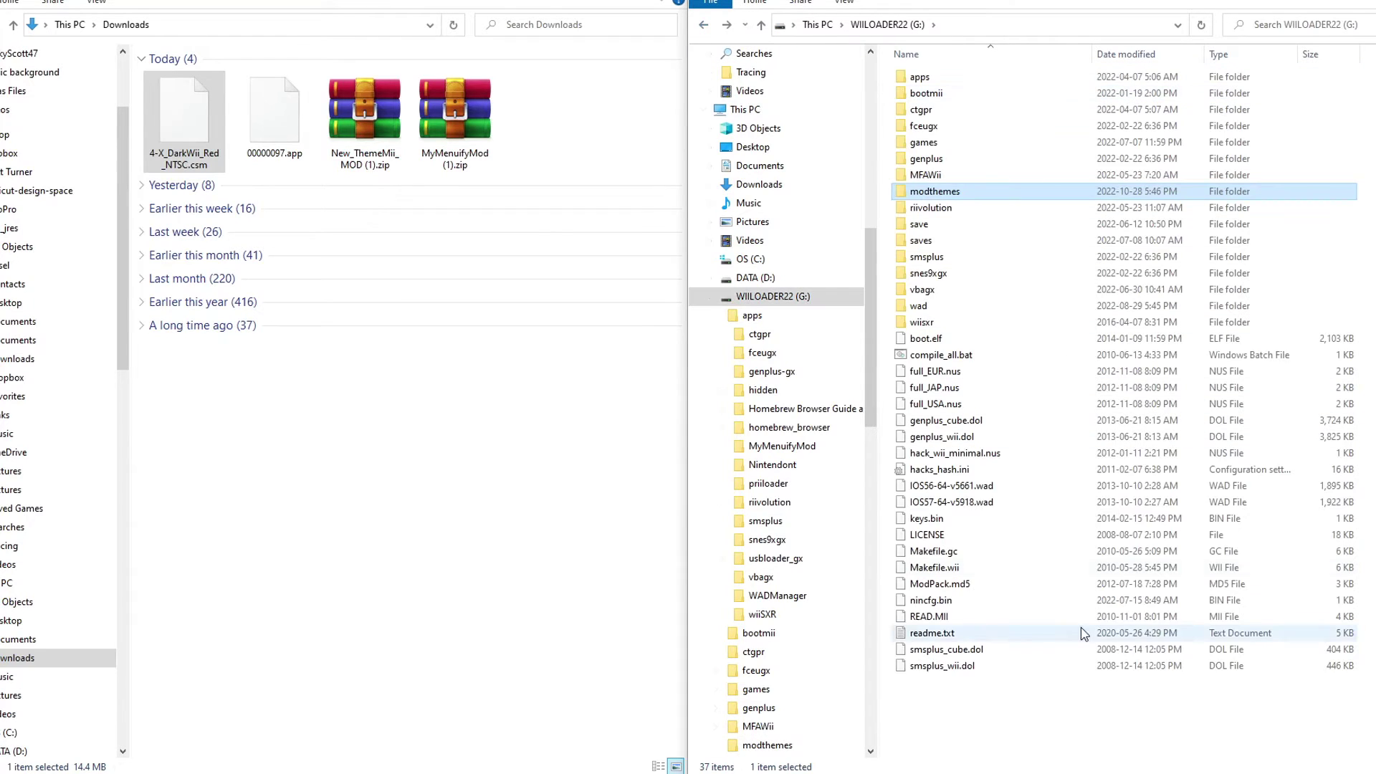
pyautogui.click(1055, 728)
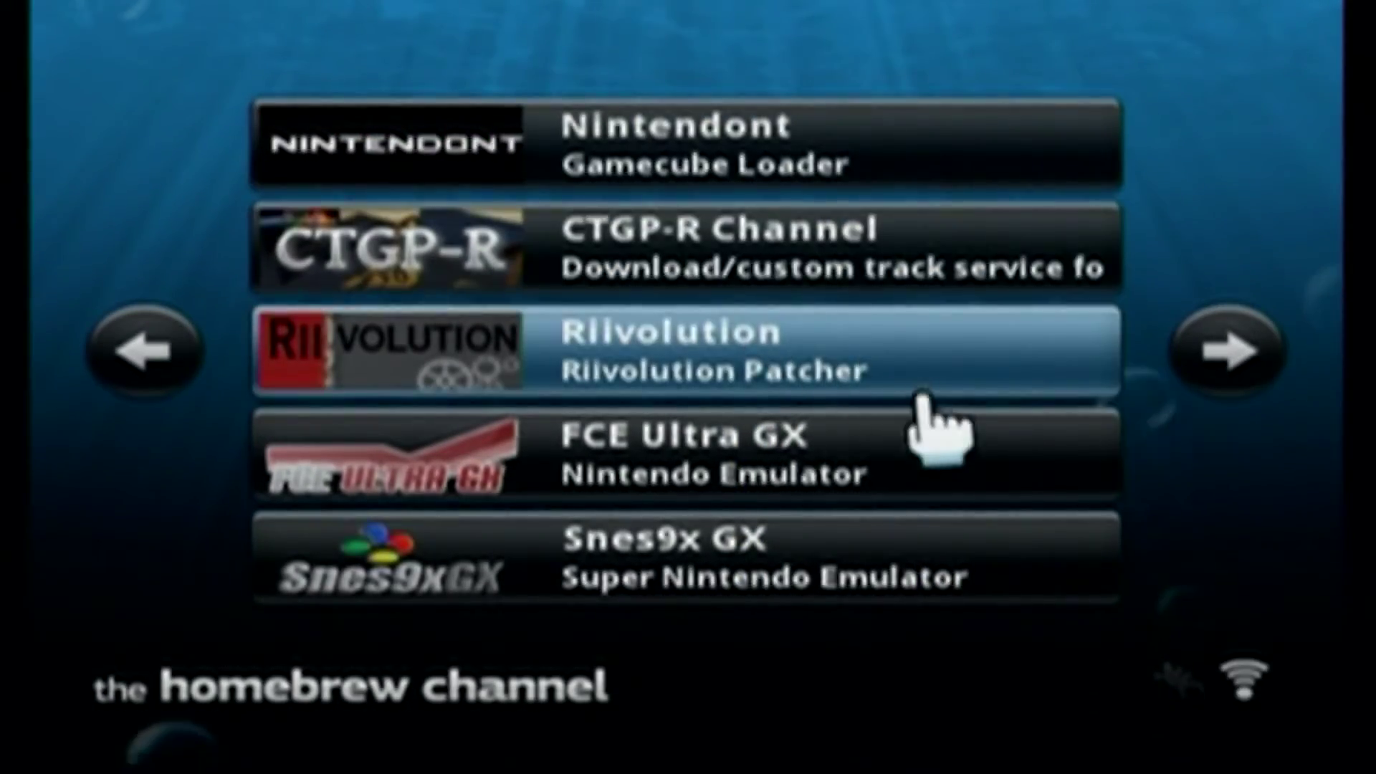
# - Find MyMenuifyMod on the previous page of Homebrew Channel apps and load it
pyautogui.press('Left')
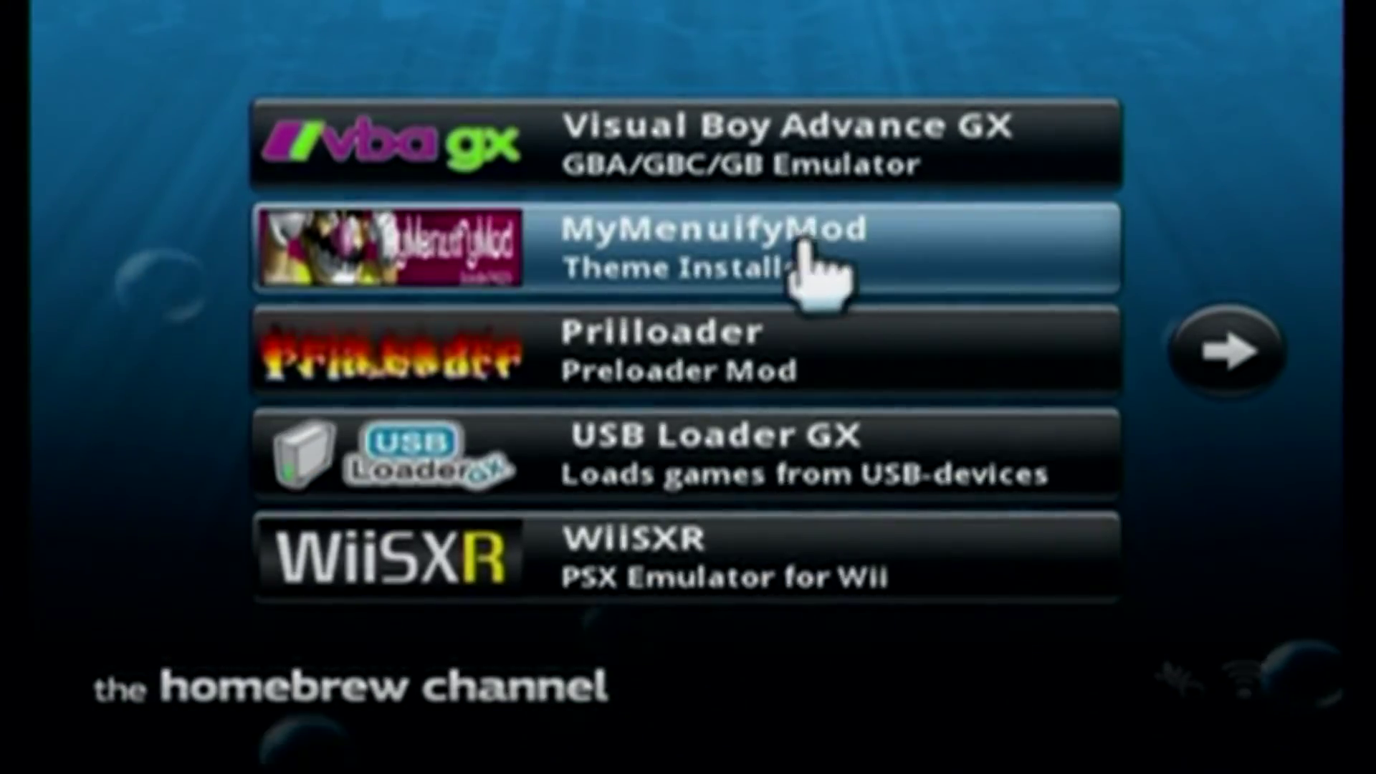
pyautogui.click(774, 269)
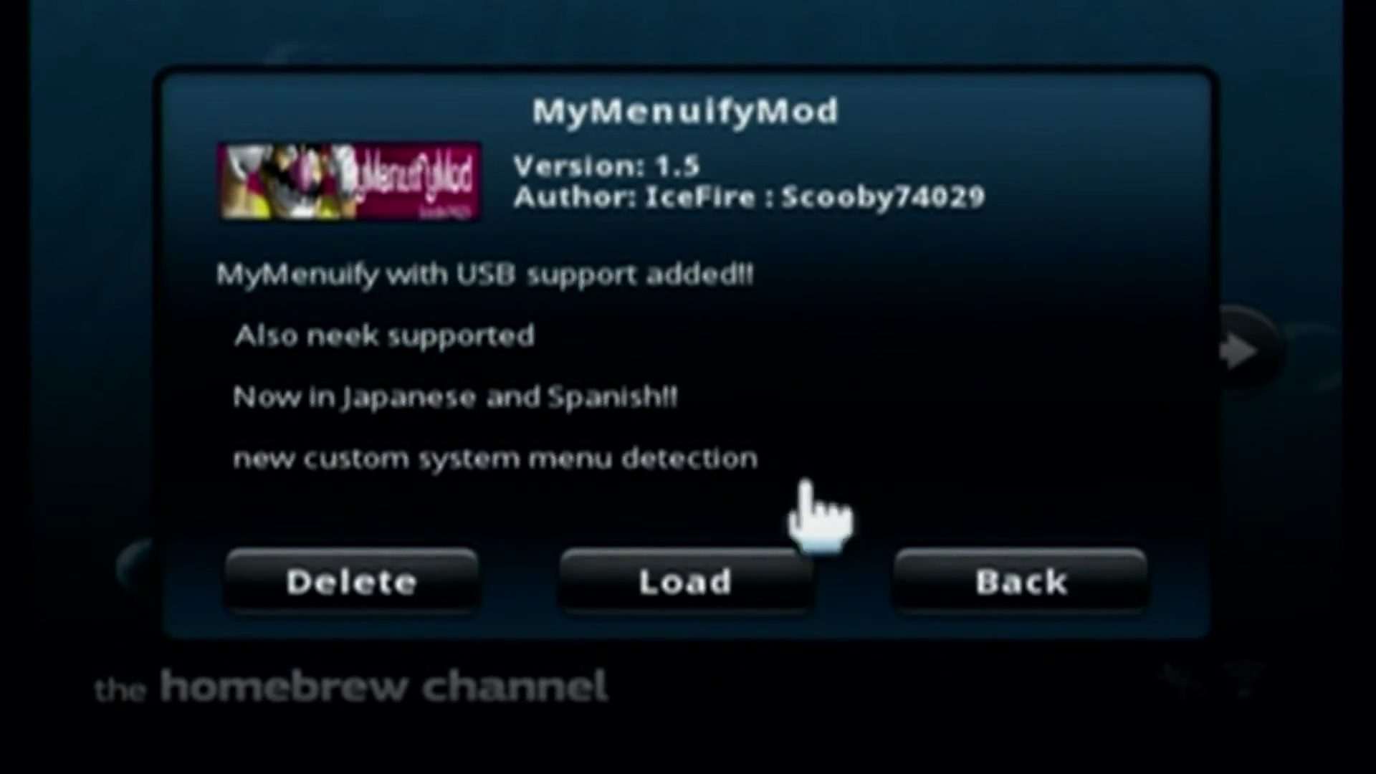
pyautogui.click(708, 585)
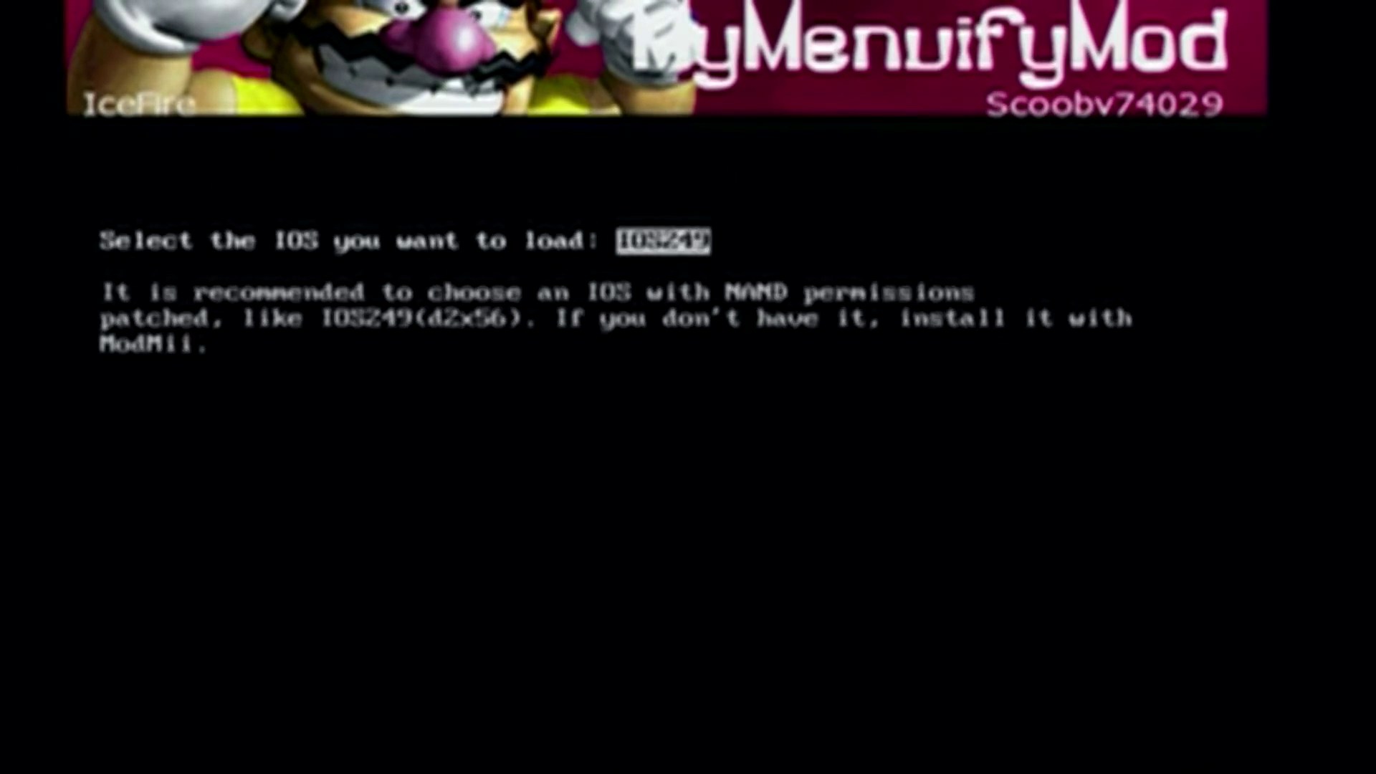
# - Load IOS249, then select and install the 4-X_DarkWii_Red_NTSC.csm theme
pyautogui.press('Return')
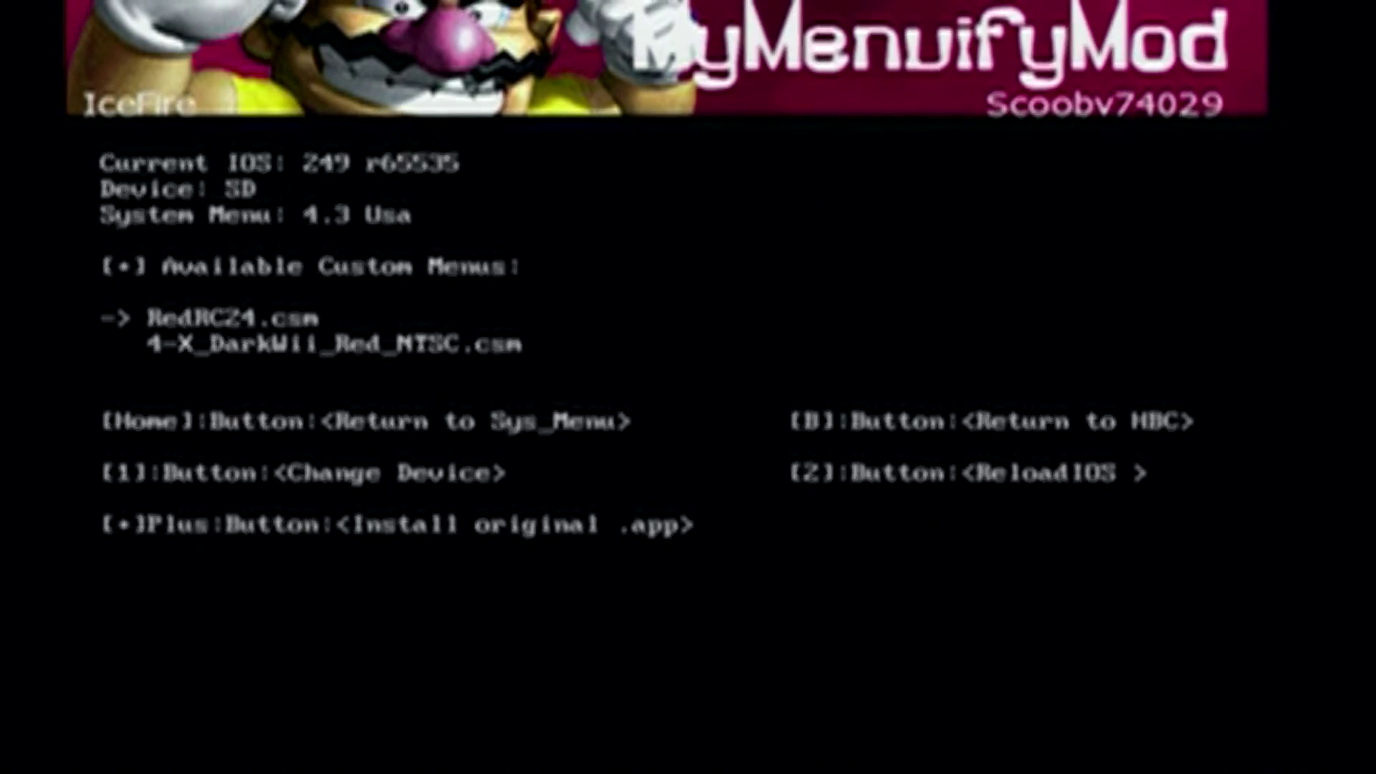
pyautogui.press('Down')
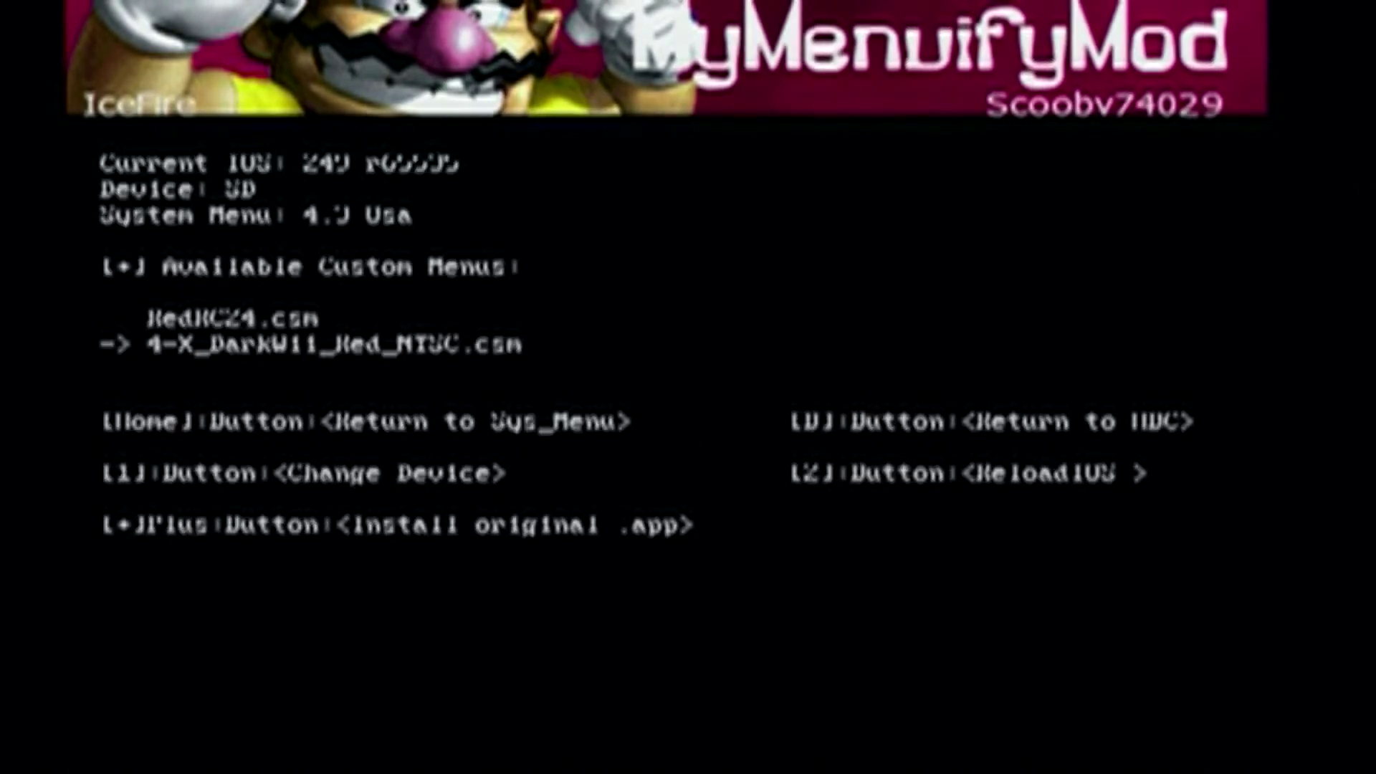
pyautogui.press('Return')
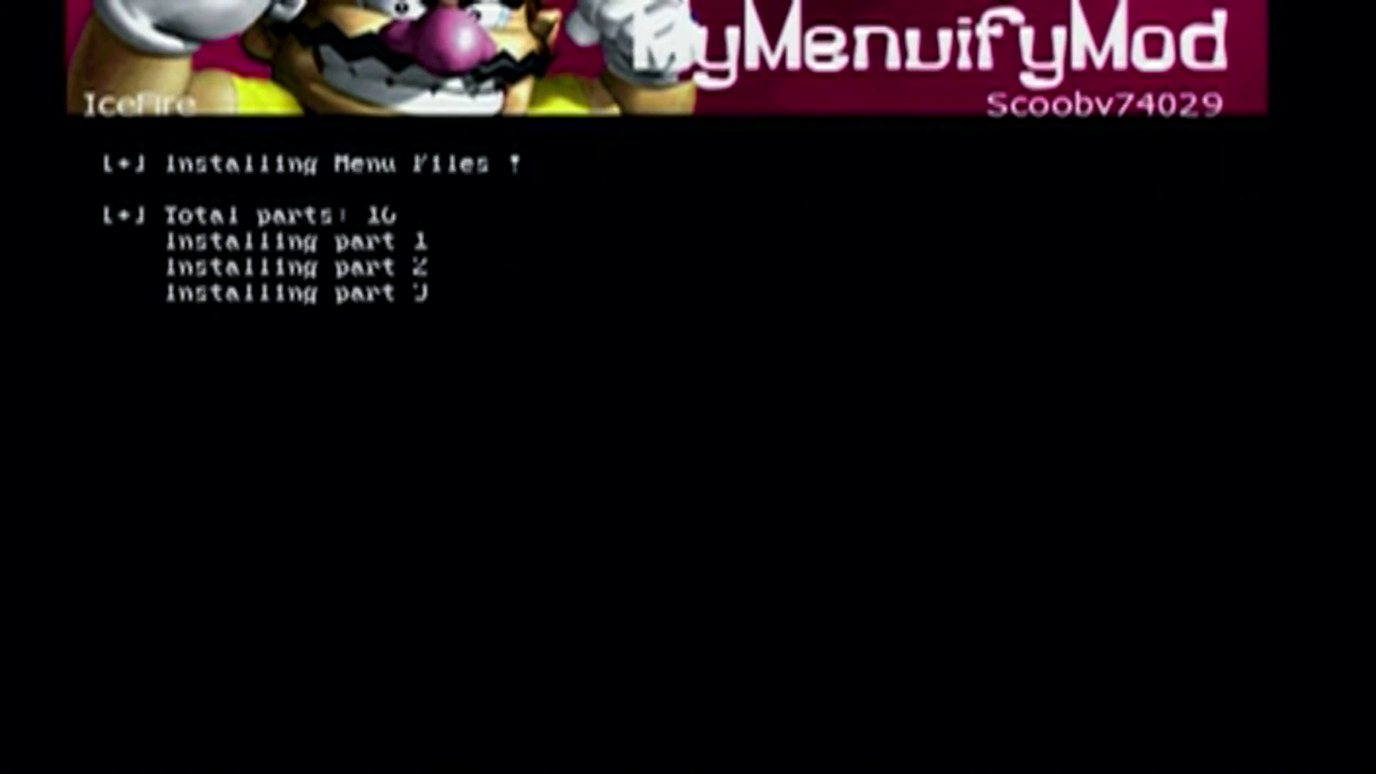